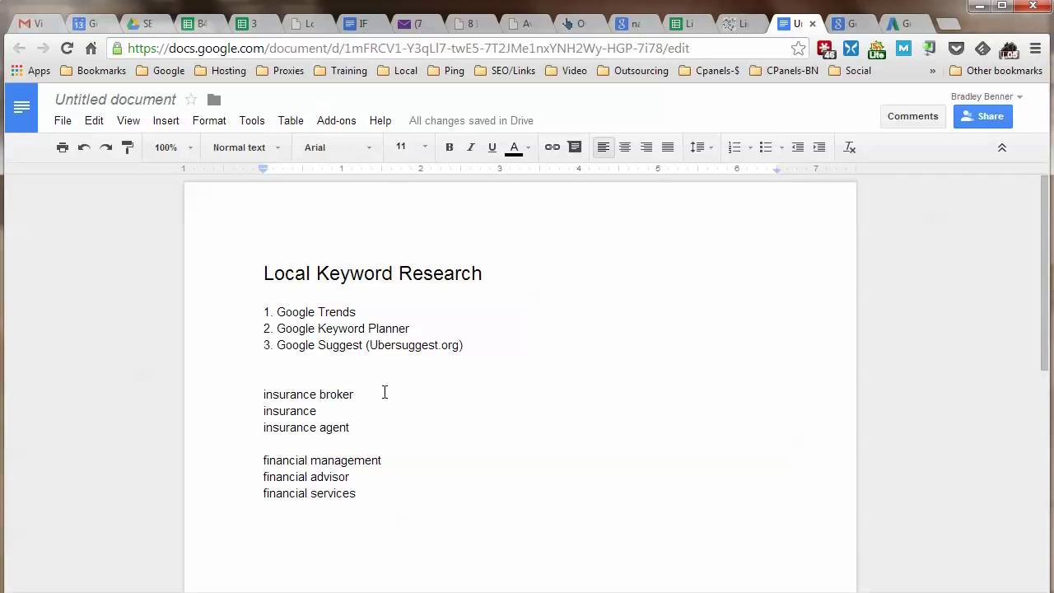
drag(263, 395, 358, 394)
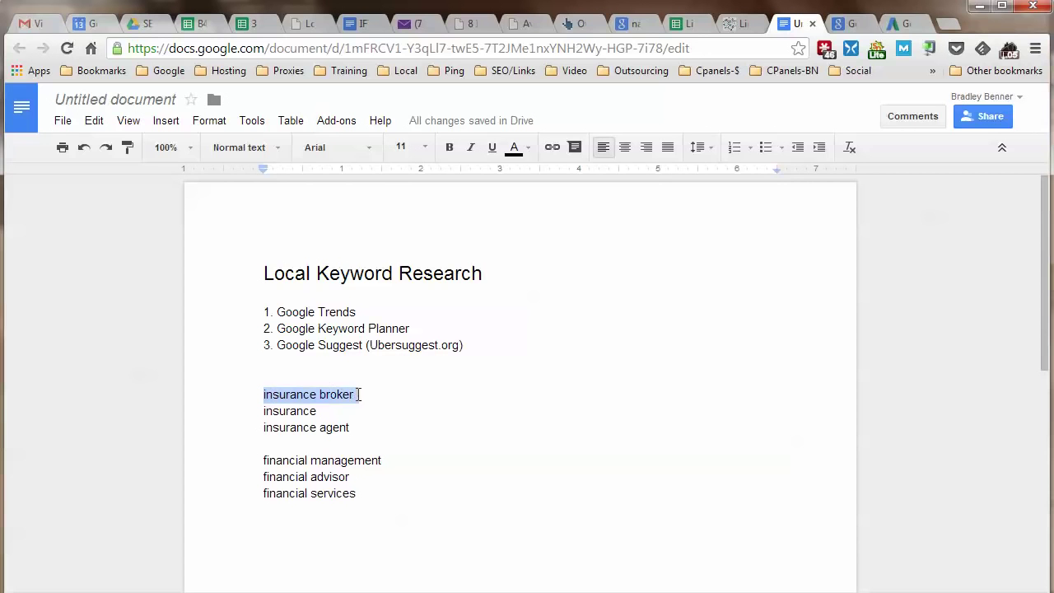
click(427, 425)
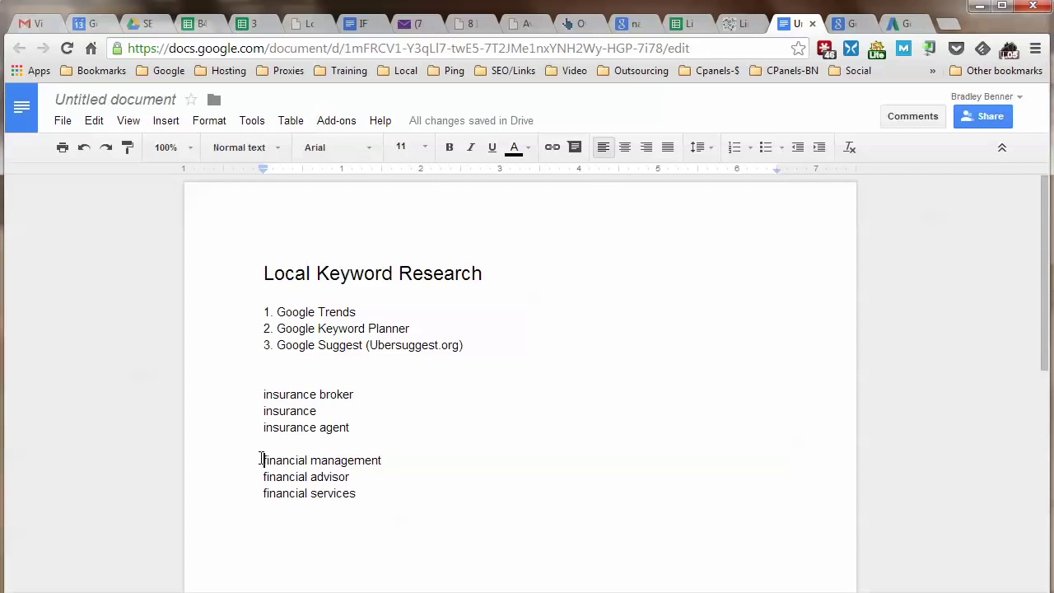
drag(262, 458, 407, 461)
click(452, 466)
Open a new incognito browser window ready for a search
key(ctrl+shift+n)
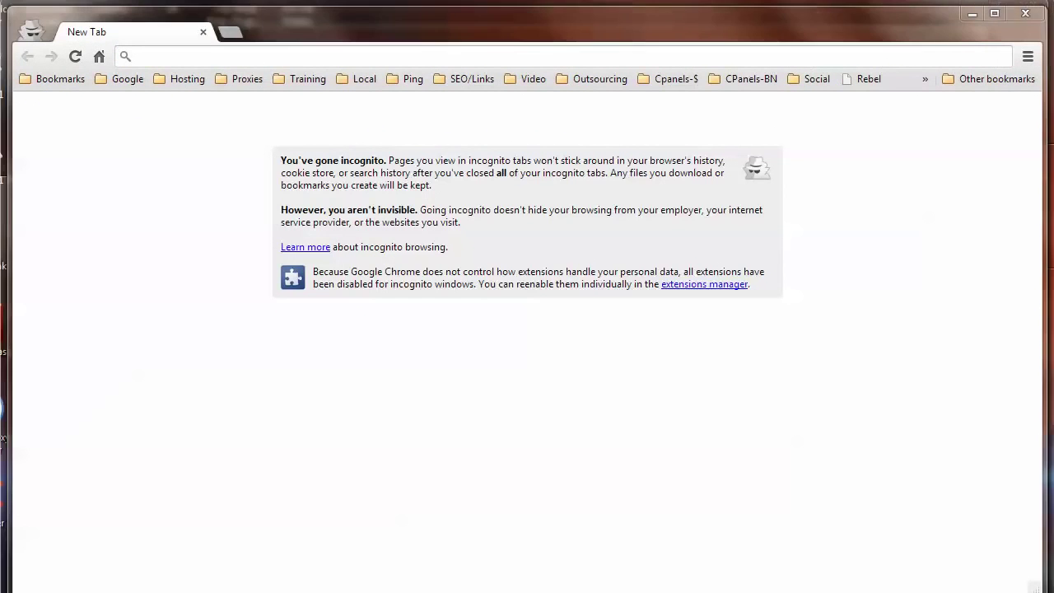
click(226, 55)
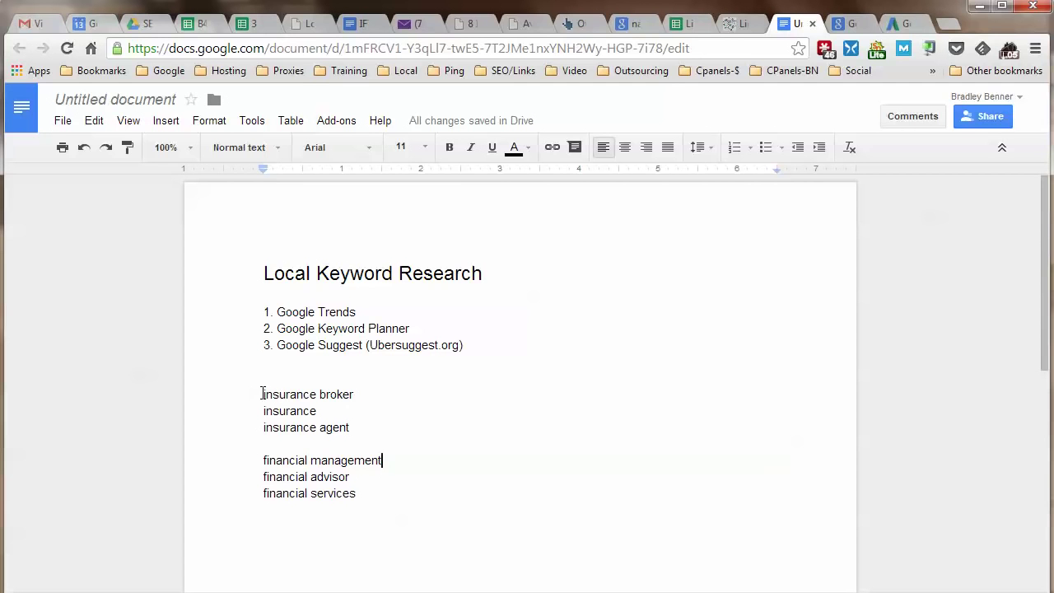
Copy "insurance broker" from the keyword document, search Google for it in the incognito window and review the results page
drag(262, 394, 355, 388)
key(ctrl+c)
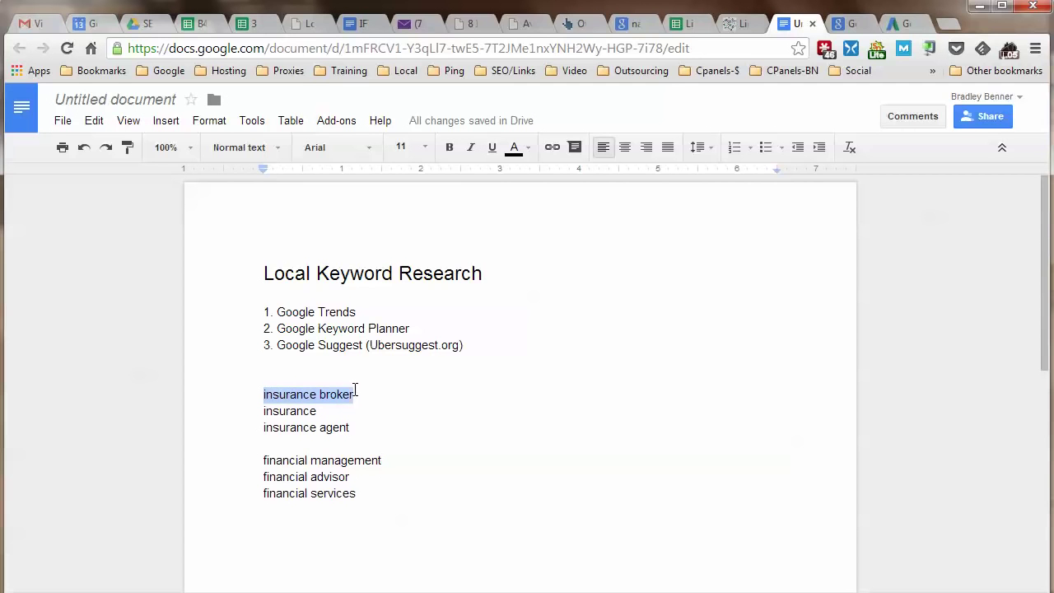
right_click(341, 392)
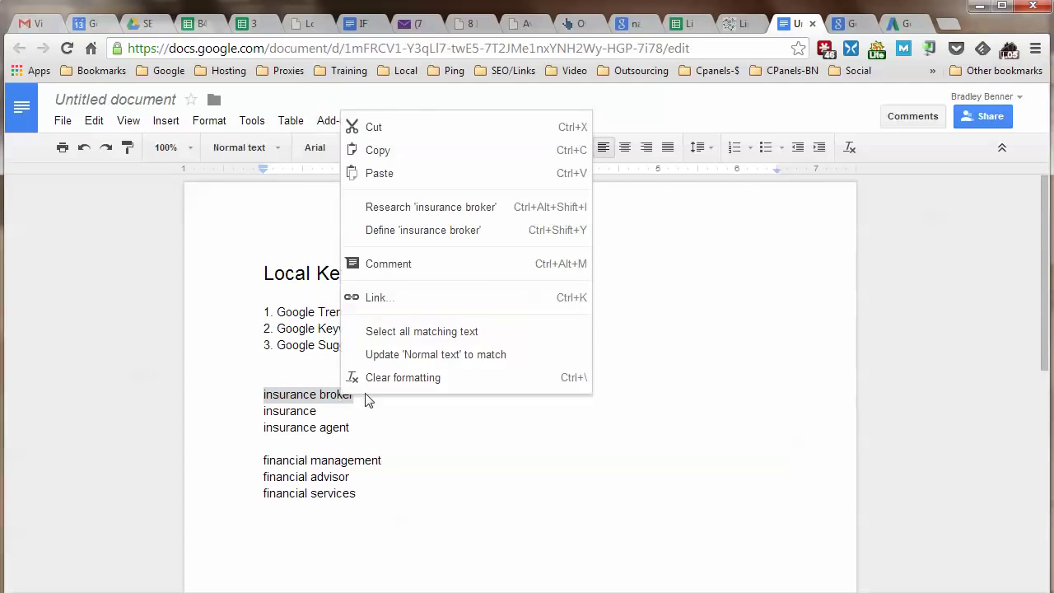
click(400, 153)
key(ctrl+shift+n)
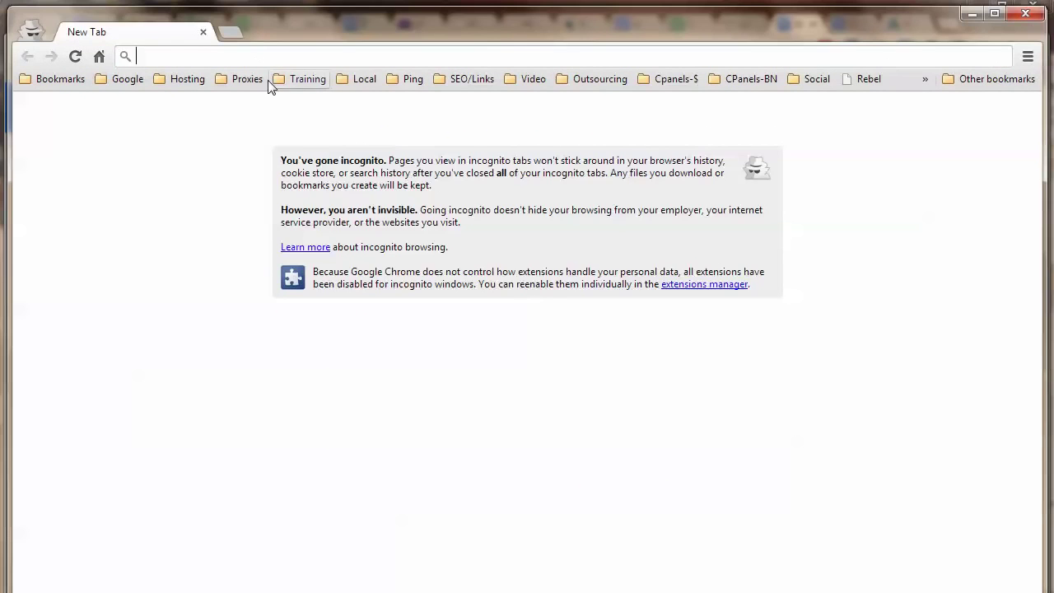
right_click(253, 51)
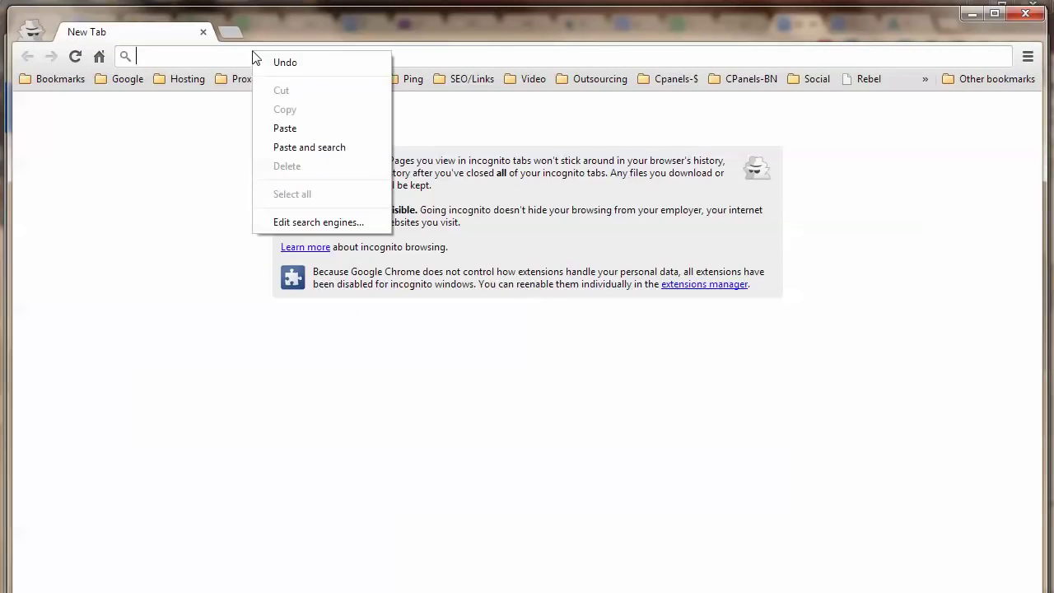
click(299, 147)
scroll(540, 362, down, 3)
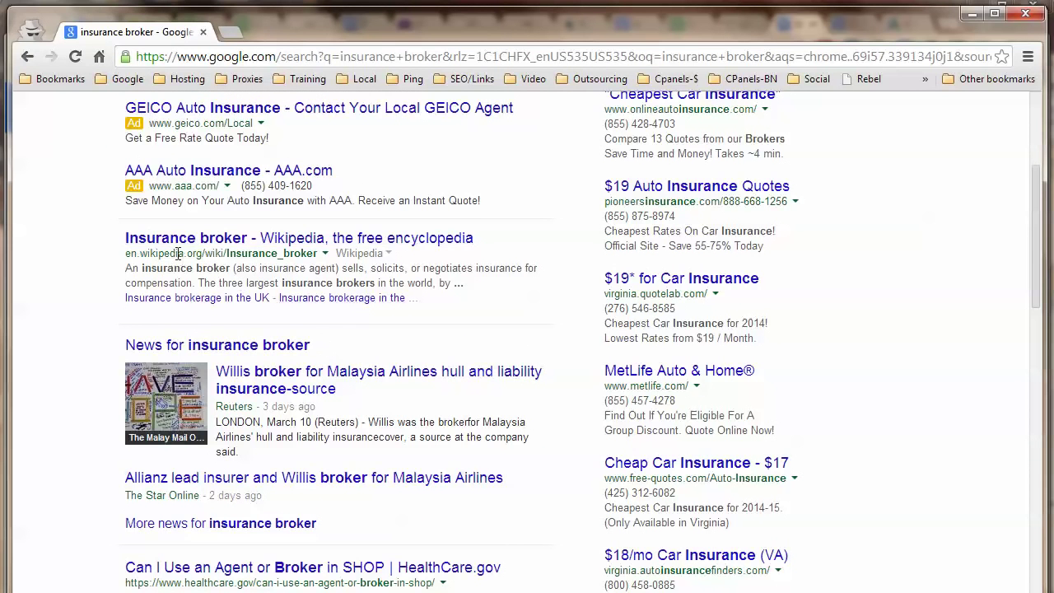
scroll(74, 414, down, 1)
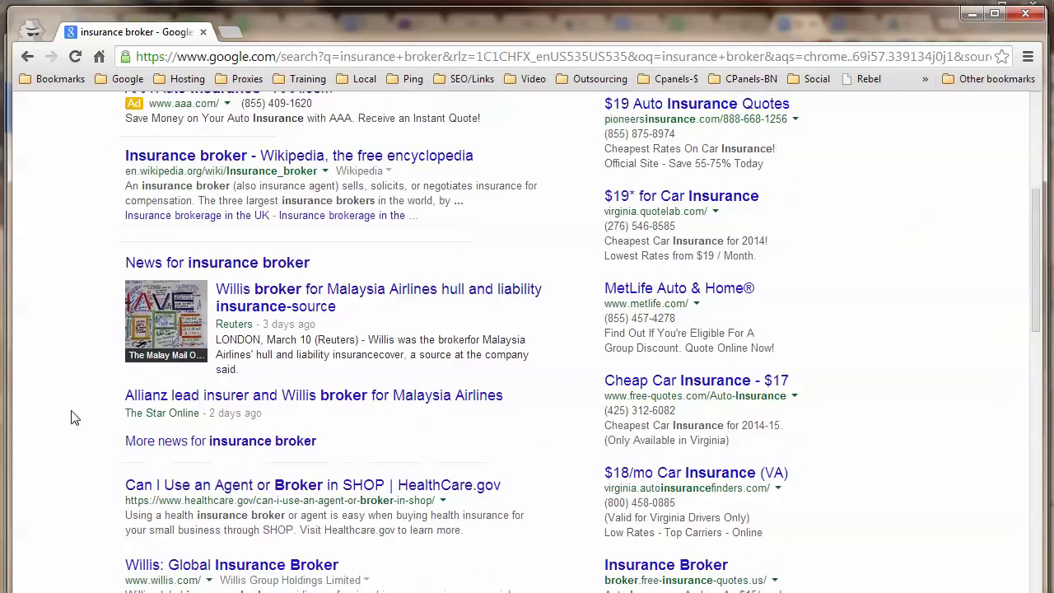
scroll(251, 387, down, 2)
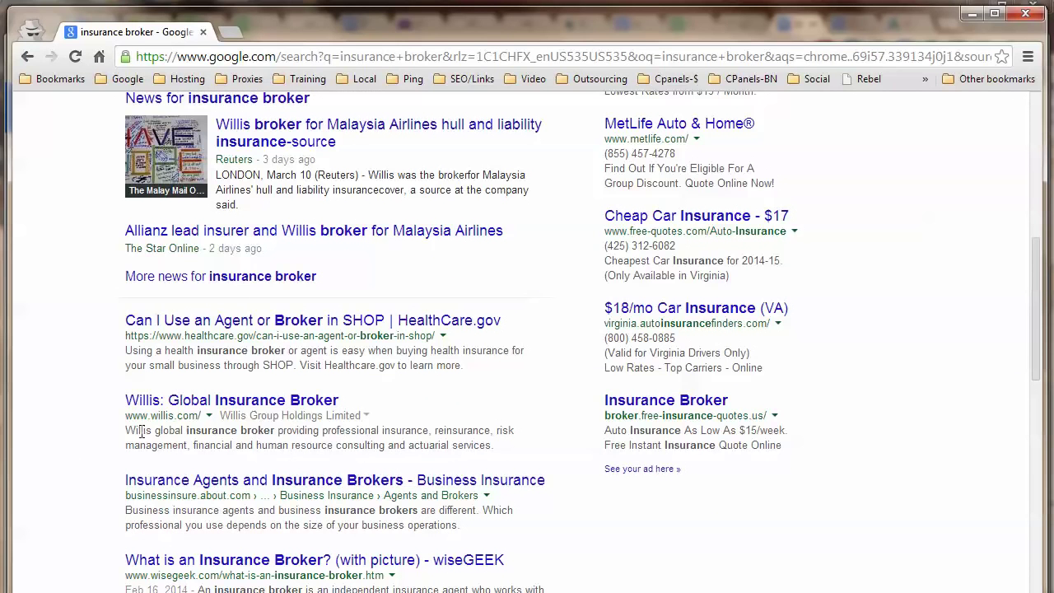
scroll(235, 506, down, 1)
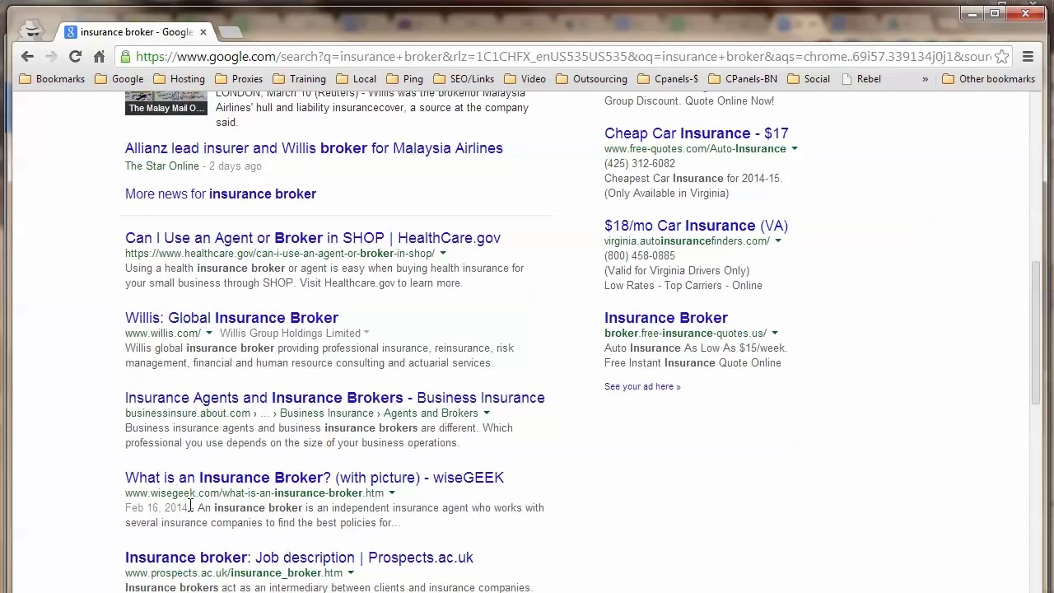
scroll(232, 494, up, 5)
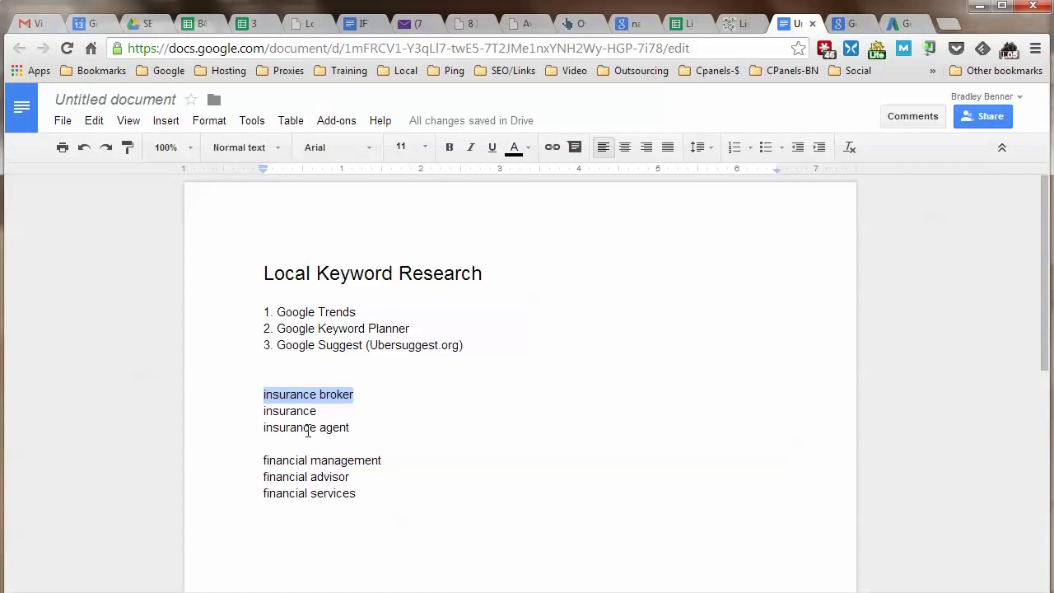
Copy "insurance" from the keyword document and search Google for it in the incognito window
drag(263, 411, 319, 411)
right_click(317, 411)
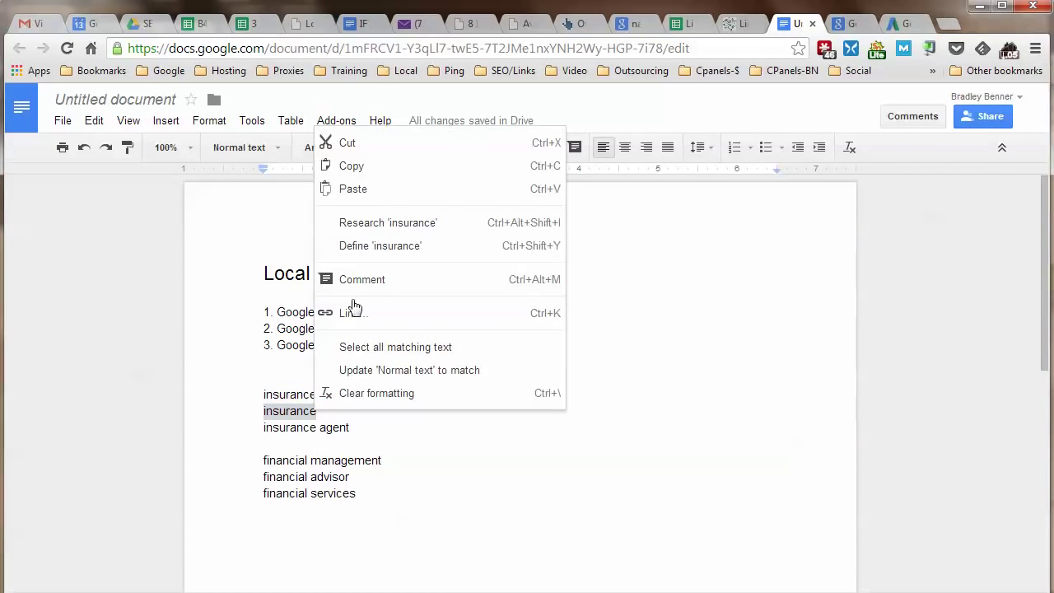
click(375, 169)
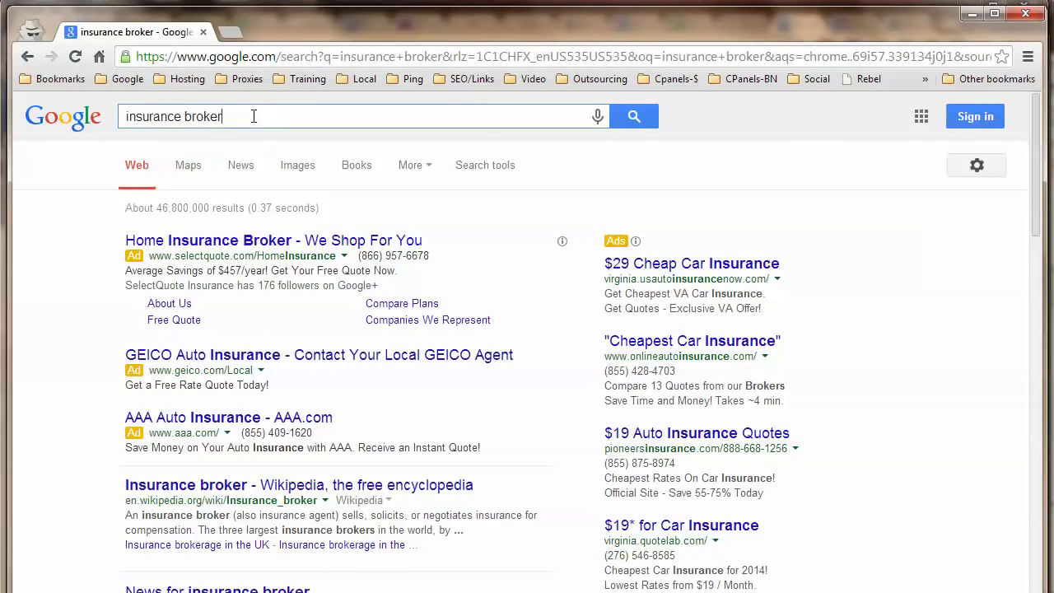
triple_click(196, 121)
right_click(196, 120)
click(274, 211)
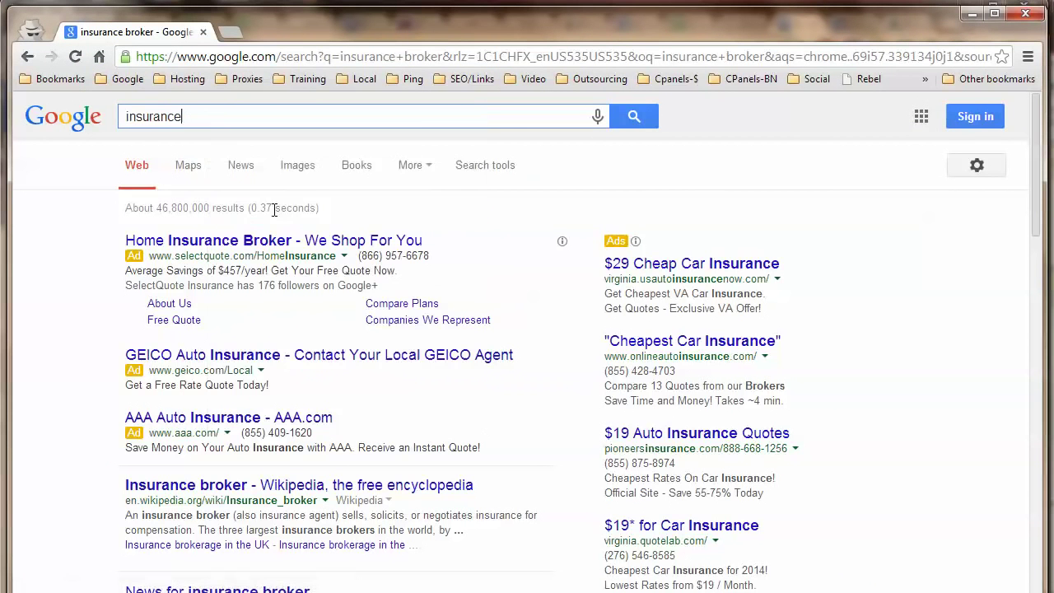
click(644, 120)
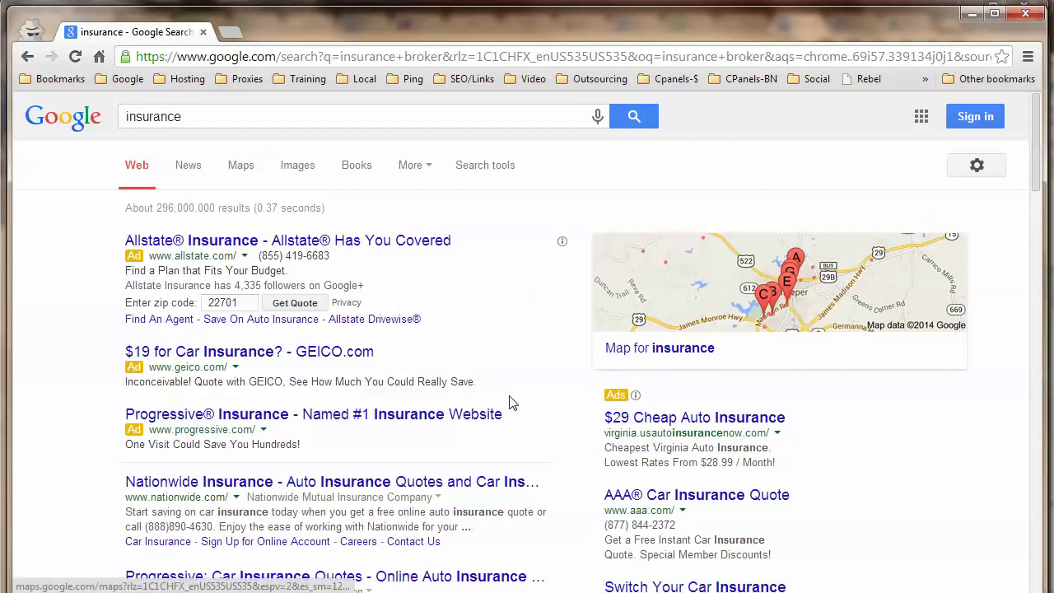
Examine the "insurance" results page for its ads, map, organic results and local business listings
scroll(512, 411, down, 1)
scroll(515, 420, down, 1)
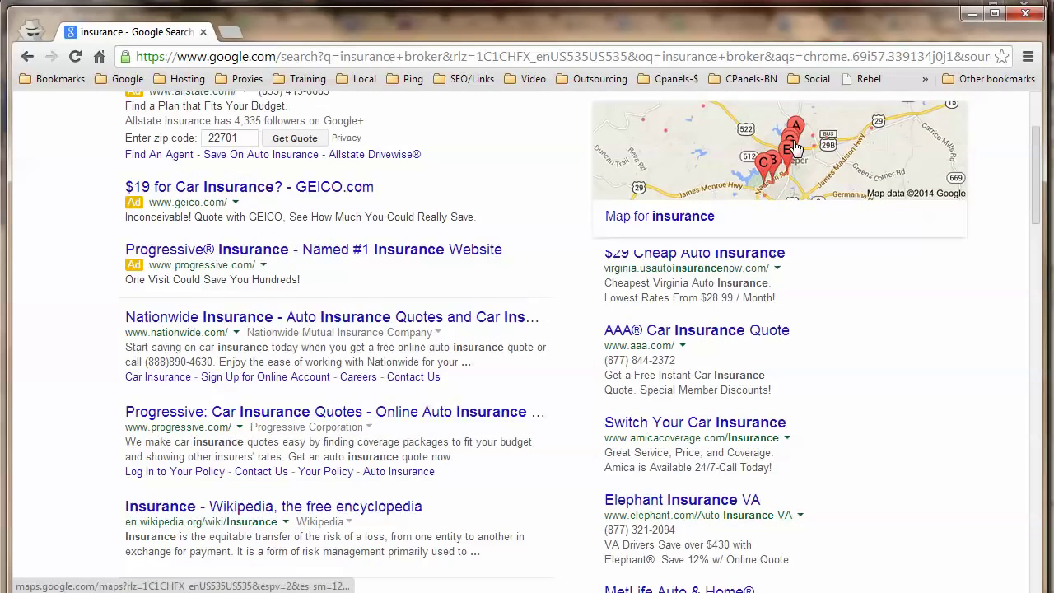
scroll(577, 329, down, 1)
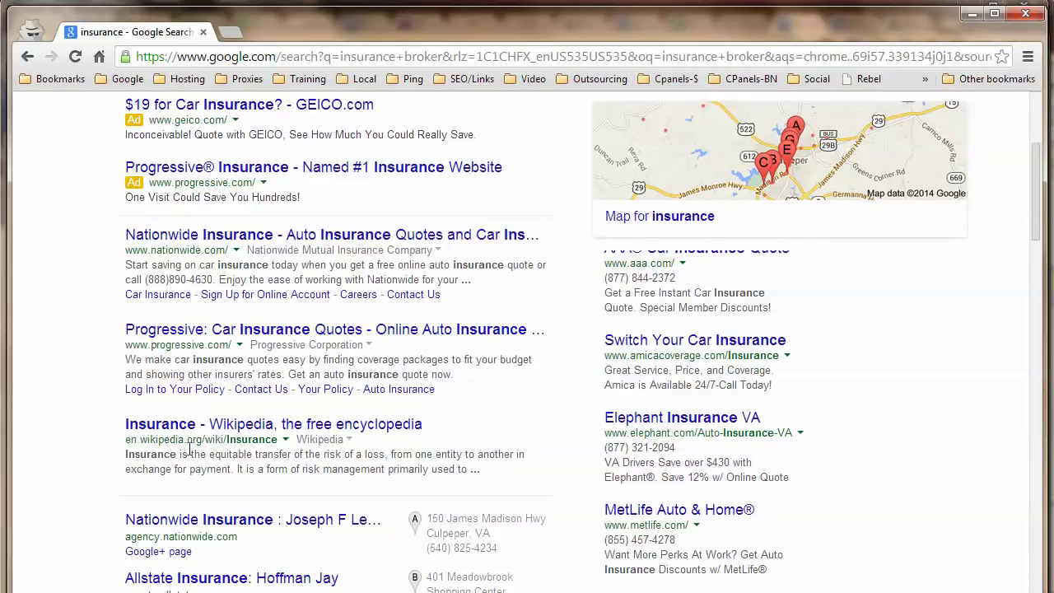
scroll(166, 437, up, 3)
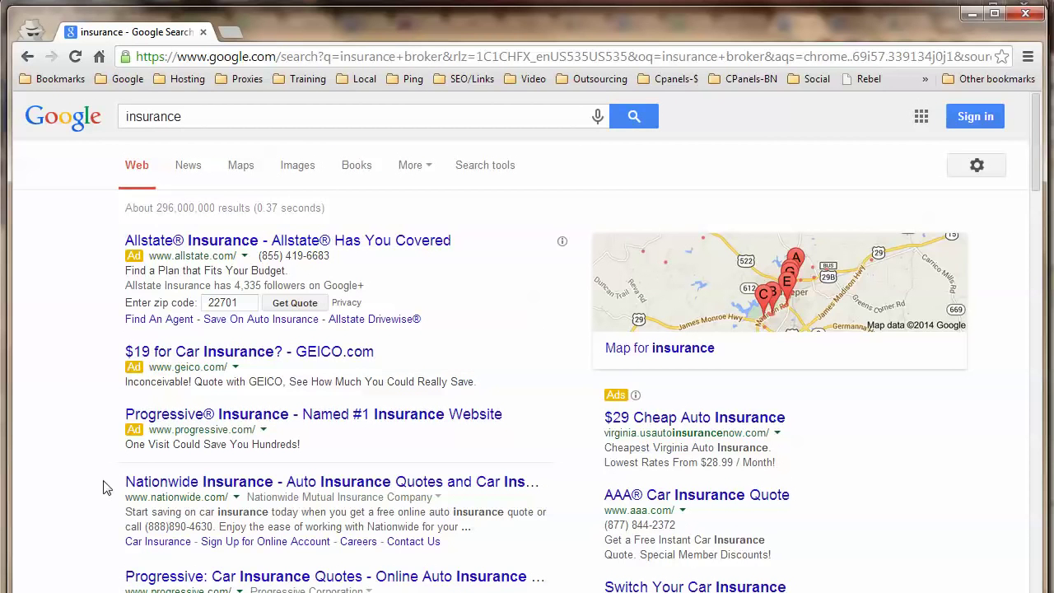
scroll(67, 337, down, 5)
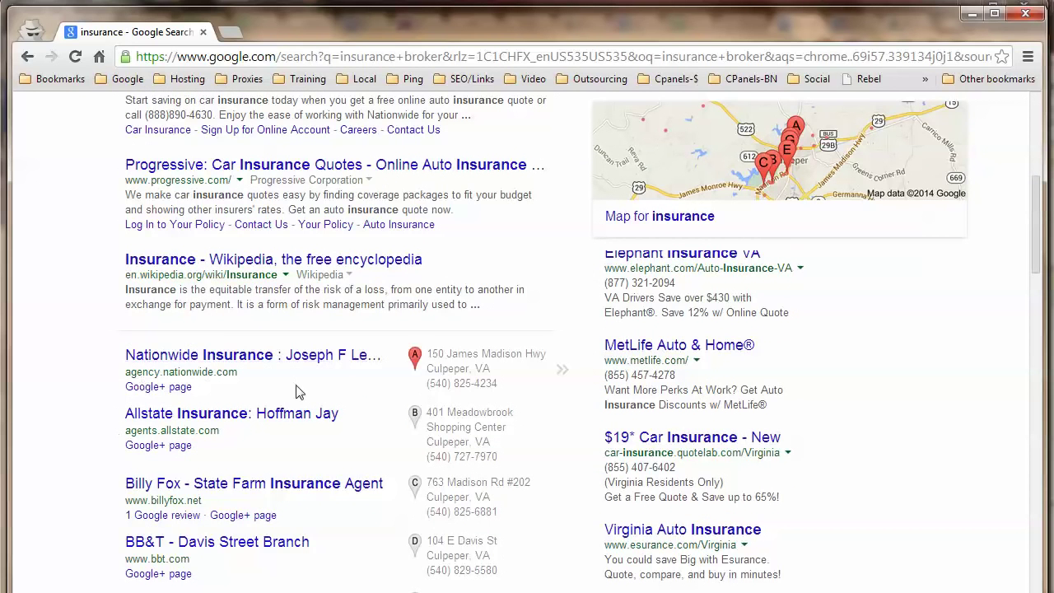
scroll(461, 362, down, 1)
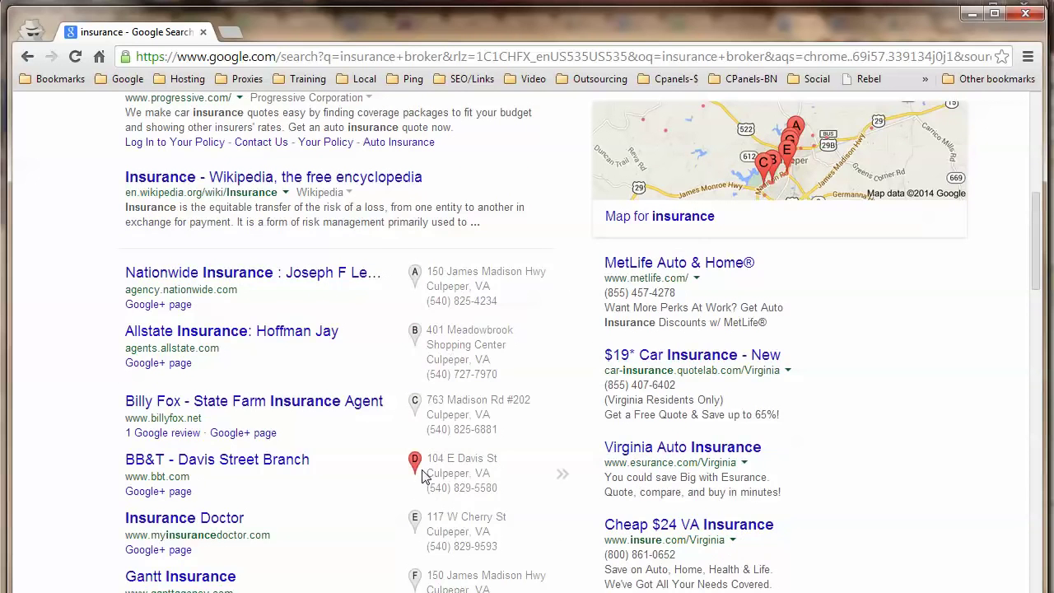
scroll(70, 468, down, 3)
scroll(70, 468, down, 2)
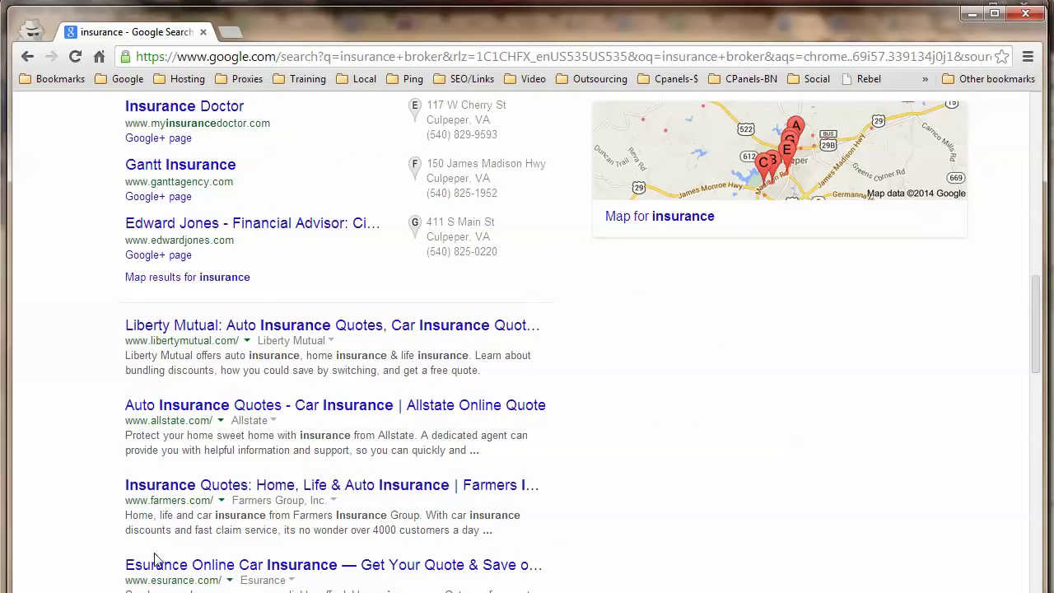
scroll(145, 560, up, 7)
scroll(113, 320, up, 4)
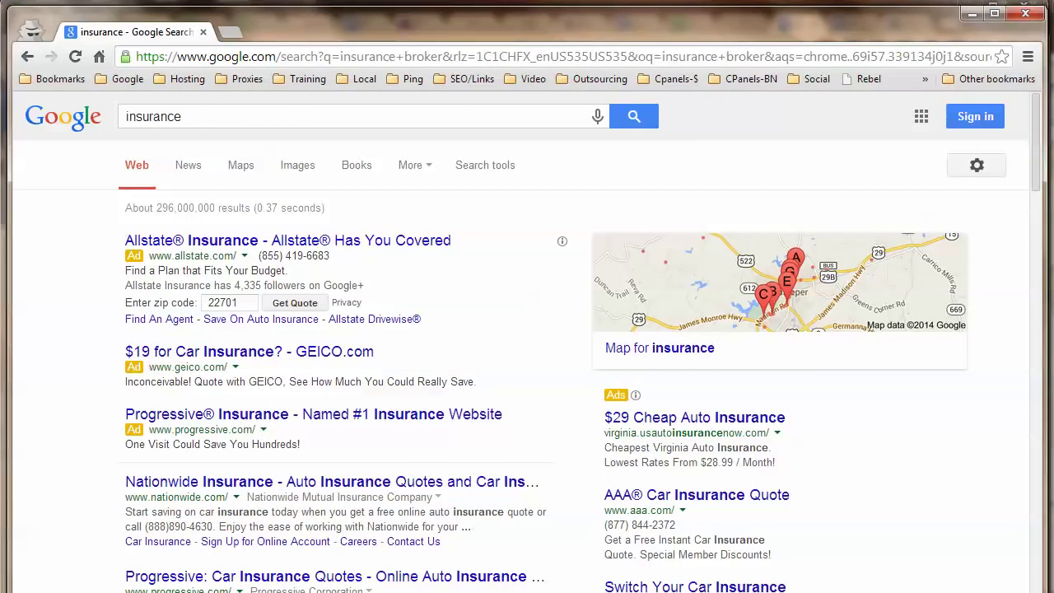
Search Google for "insurance agent" in the incognito window and review its local listings and organic results
key(alt+Tab)
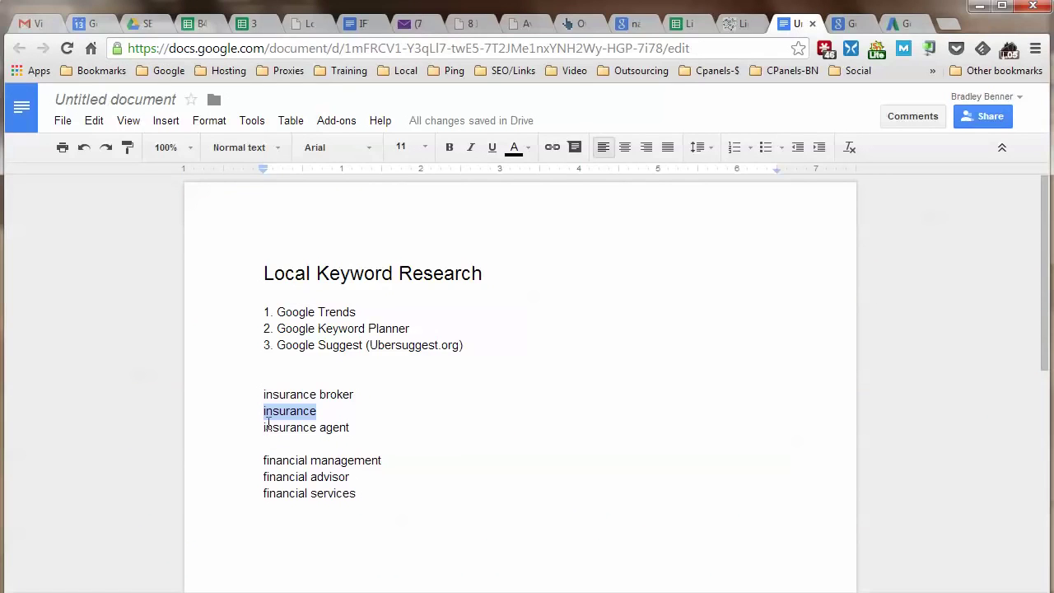
key(alt+Tab)
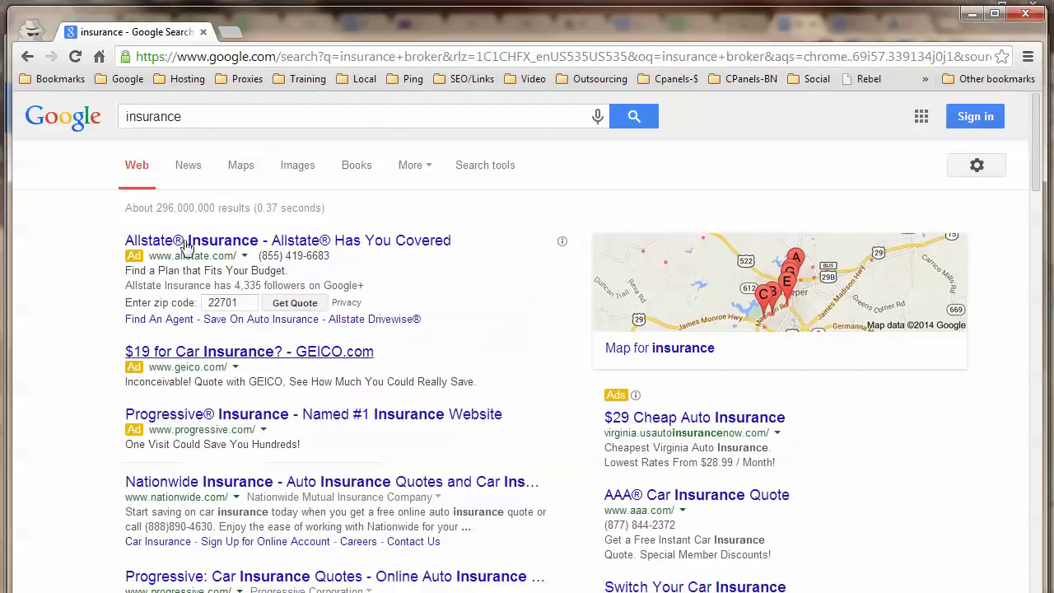
text(agent)
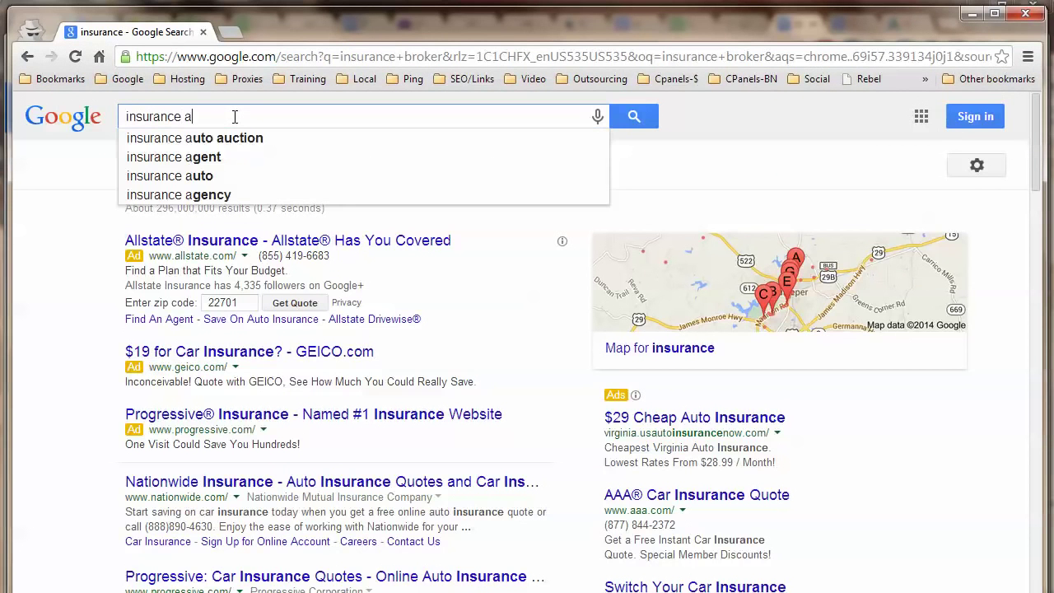
key(Return)
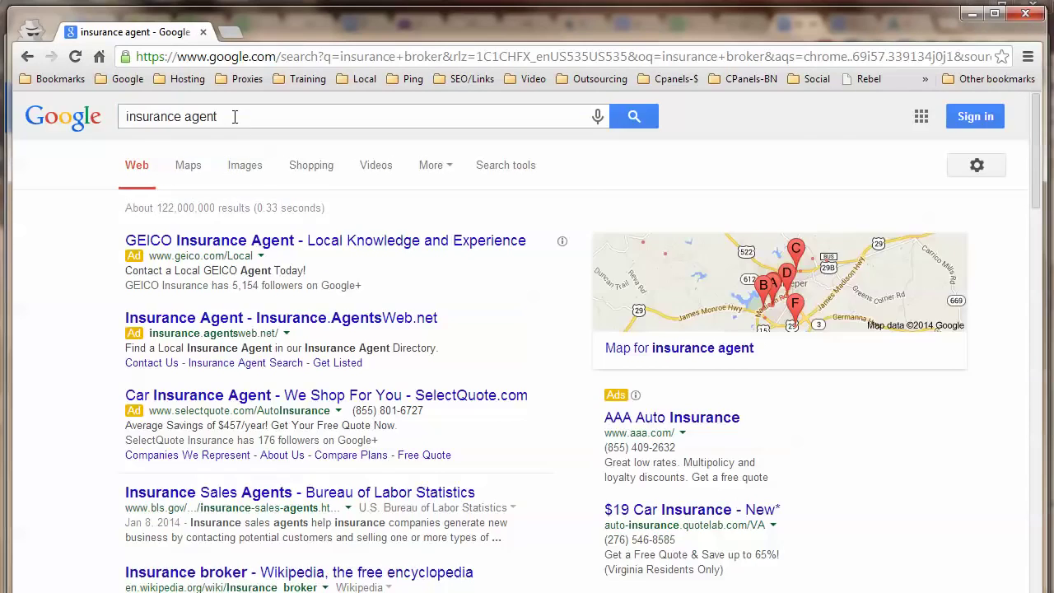
scroll(92, 448, down, 2)
scroll(91, 449, down, 2)
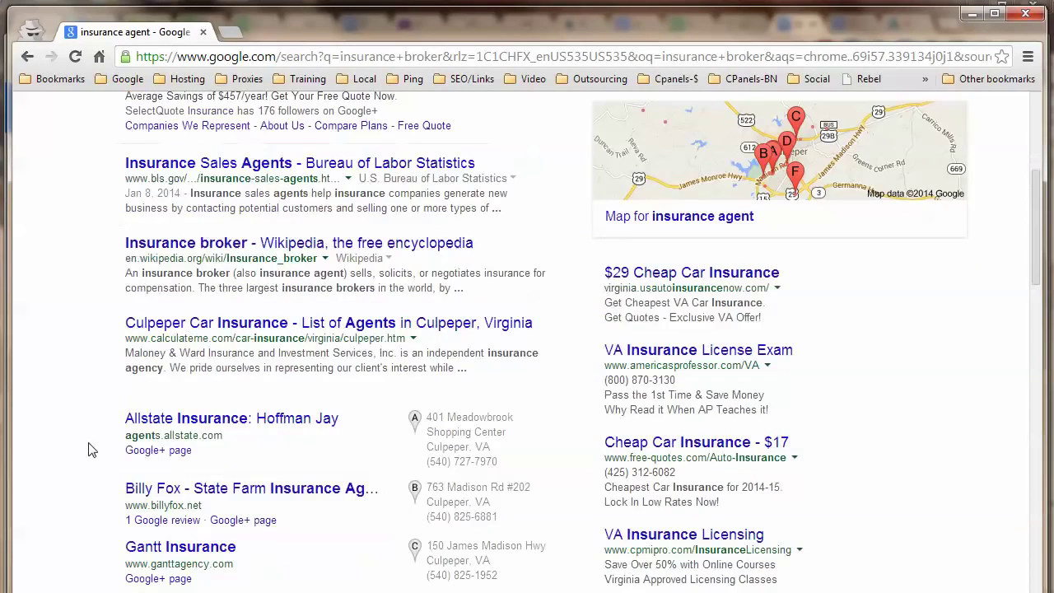
scroll(91, 449, down, 6)
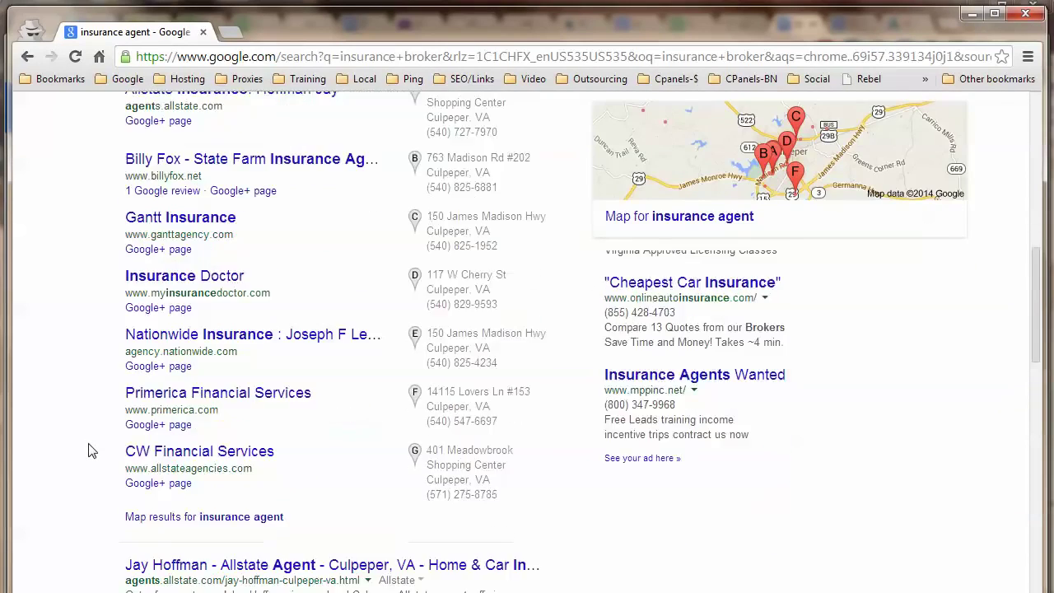
scroll(91, 450, down, 1)
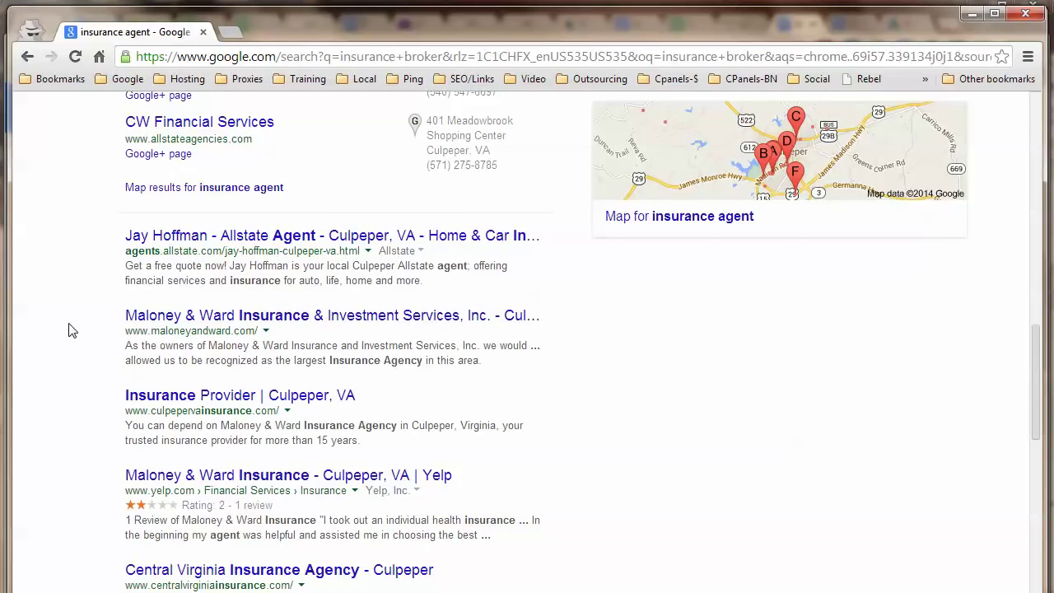
scroll(71, 330, up, 6)
scroll(71, 327, up, 3)
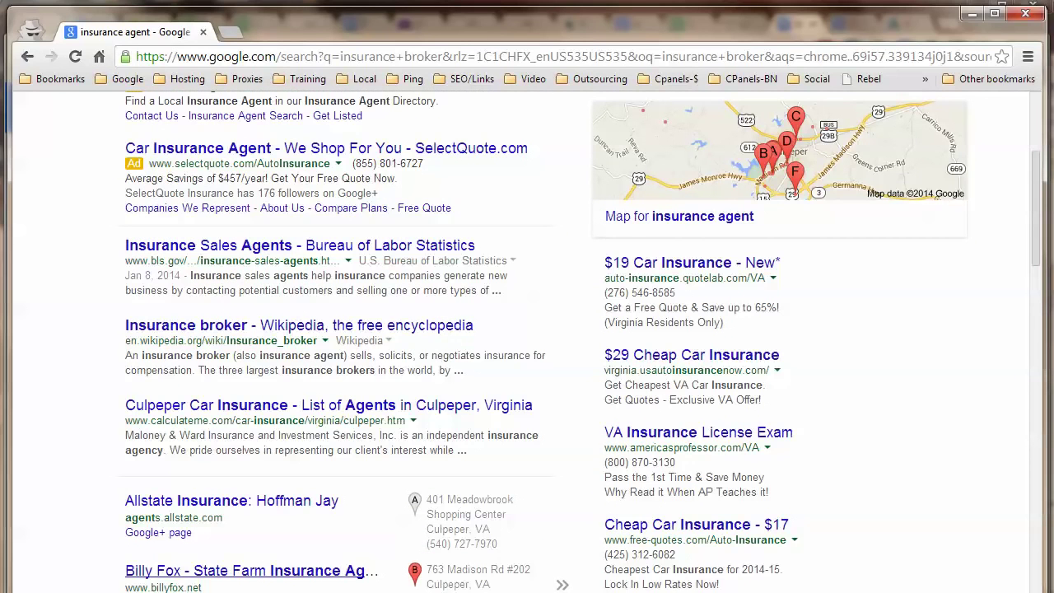
Return to the Local Keyword Research document and highlight the keywords "insurance agent" and "insurance" in turn
key(alt+Tab)
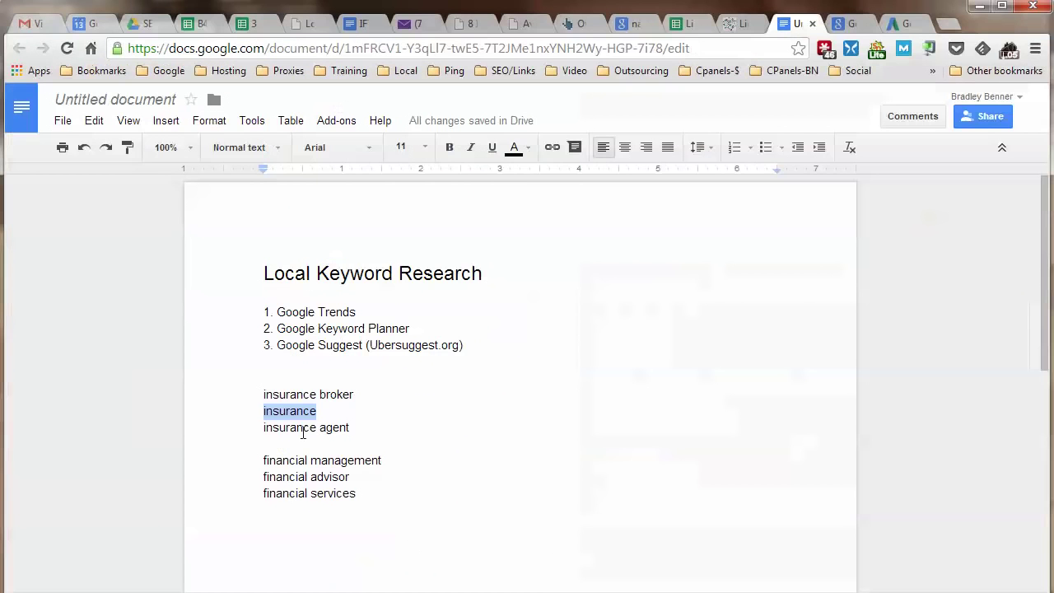
drag(265, 426, 352, 420)
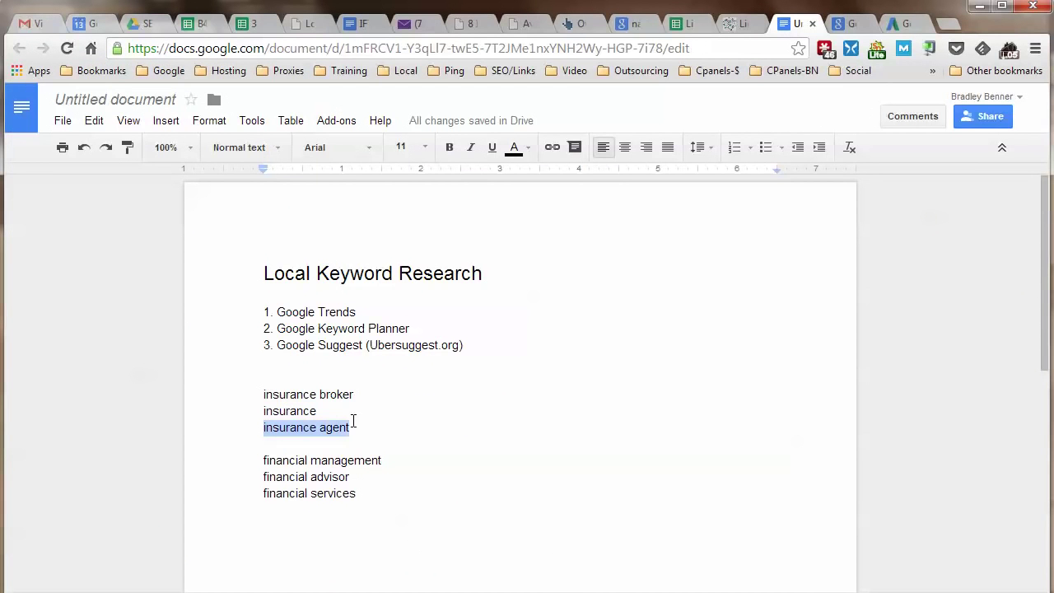
drag(265, 409, 317, 411)
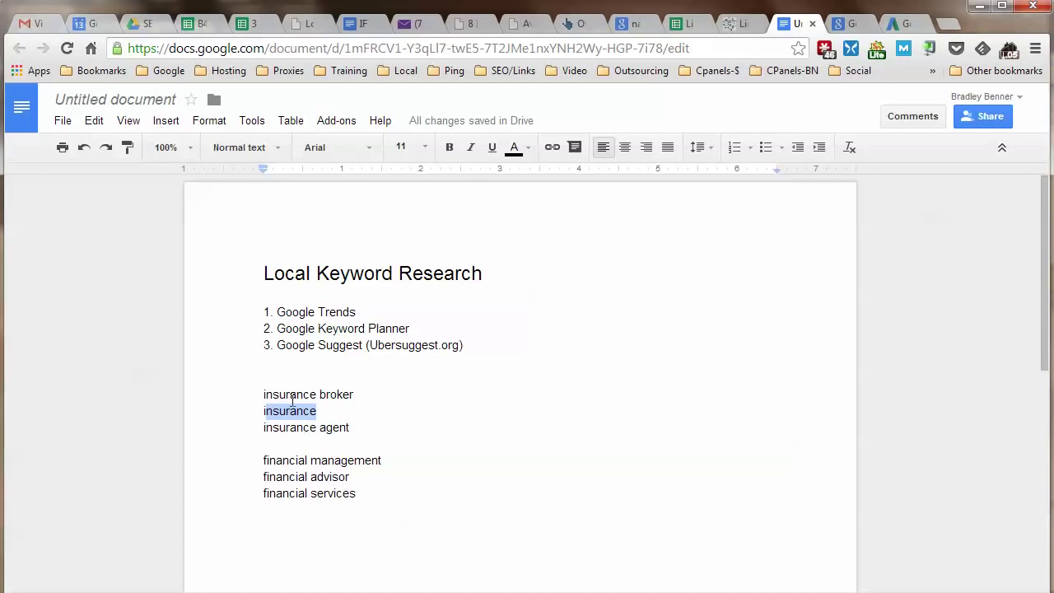
Insert four blank lines above "financial management" in the Local Keyword Research document
click(265, 412)
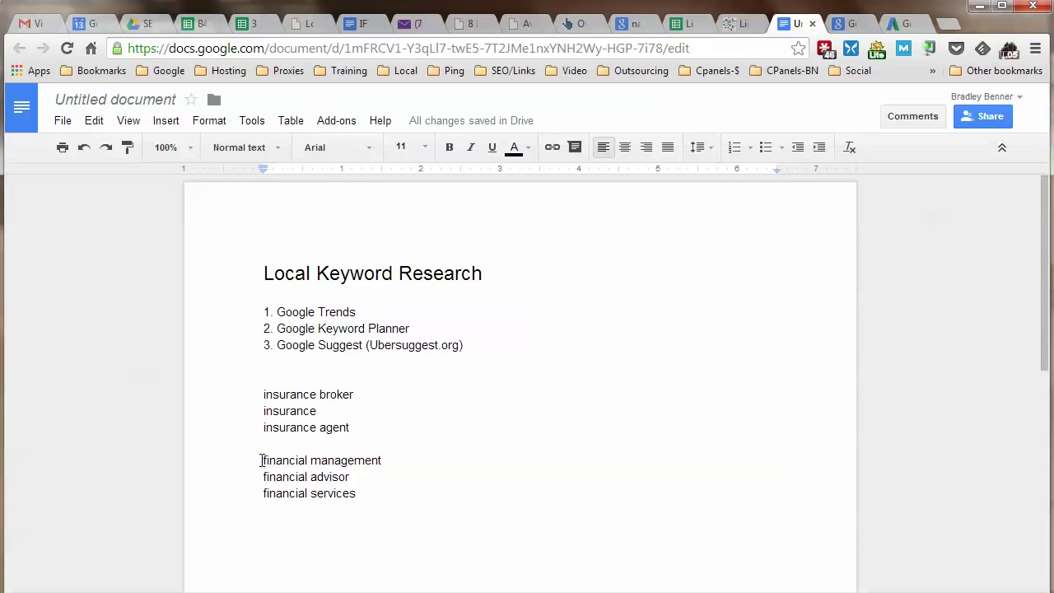
key(Return)
key(Return)
key(Return)
key(Return)
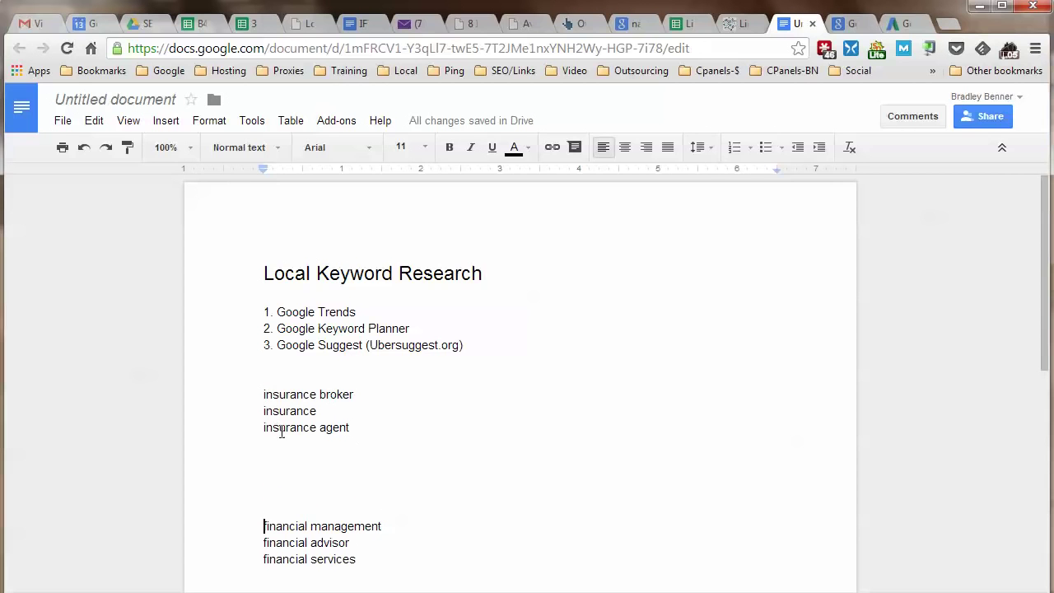
Copy the standalone keyword "insurance" from the list in the Local Keyword Research document
drag(264, 412, 345, 422)
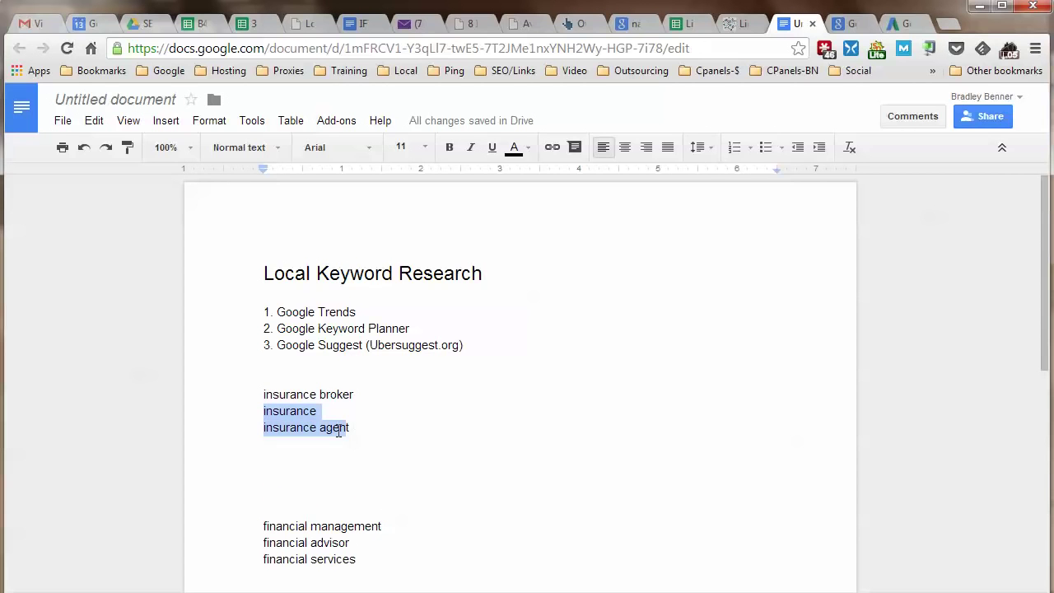
click(338, 429)
drag(263, 410, 320, 412)
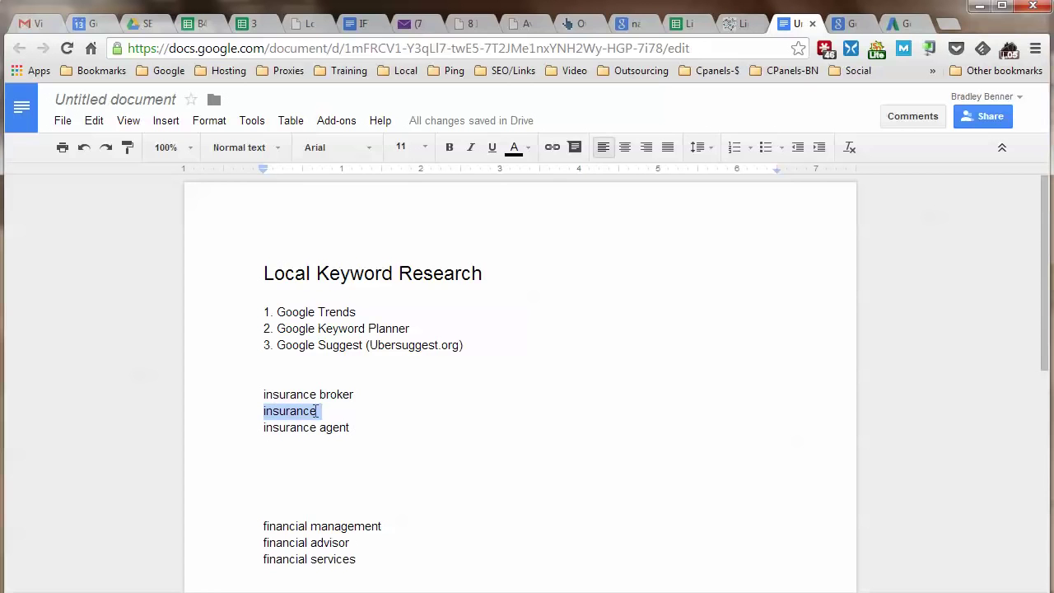
right_click(320, 411)
click(357, 172)
Switch to Google Trends, search for the copied term "insurance" and view its worldwide interest over time
click(853, 16)
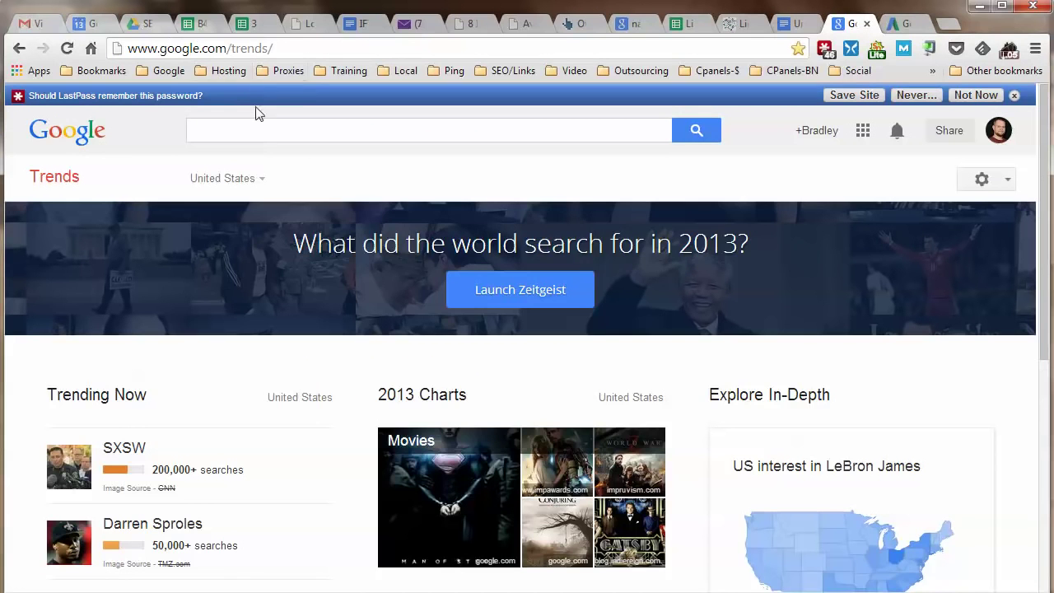
click(268, 129)
right_click(268, 130)
click(359, 226)
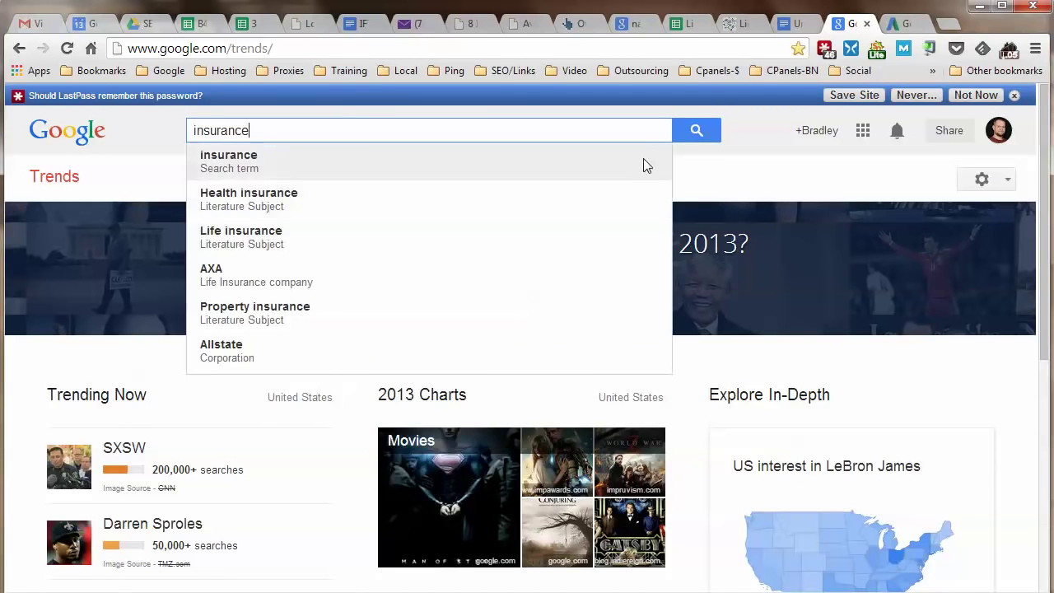
click(697, 130)
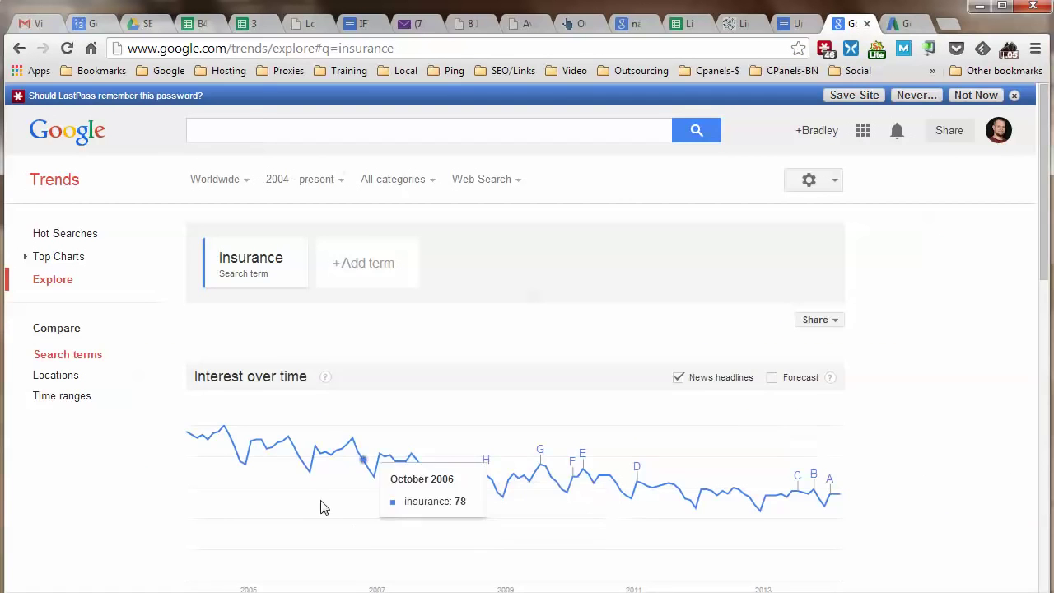
scroll(885, 477, down, 1)
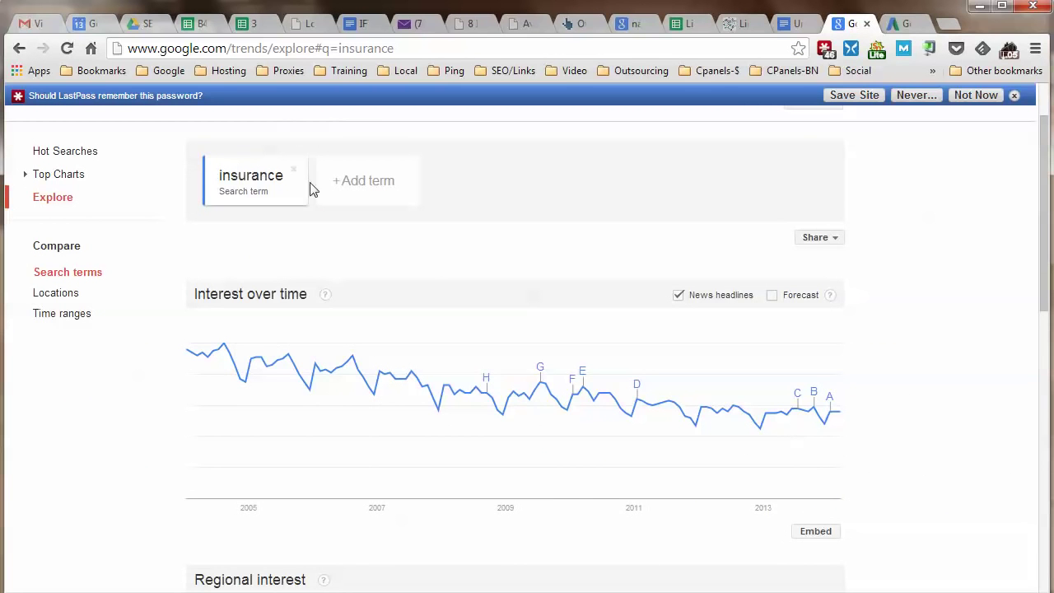
scroll(308, 189, up, 1)
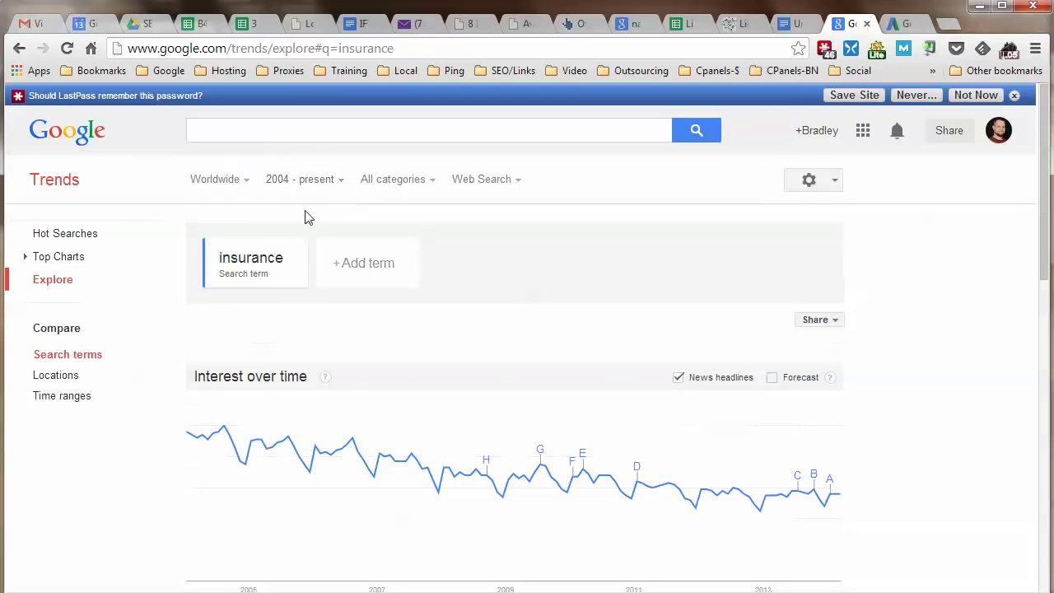
Narrow the "insurance" trend from worldwide to the Atlanta GA metro area within Georgia, United States
click(246, 182)
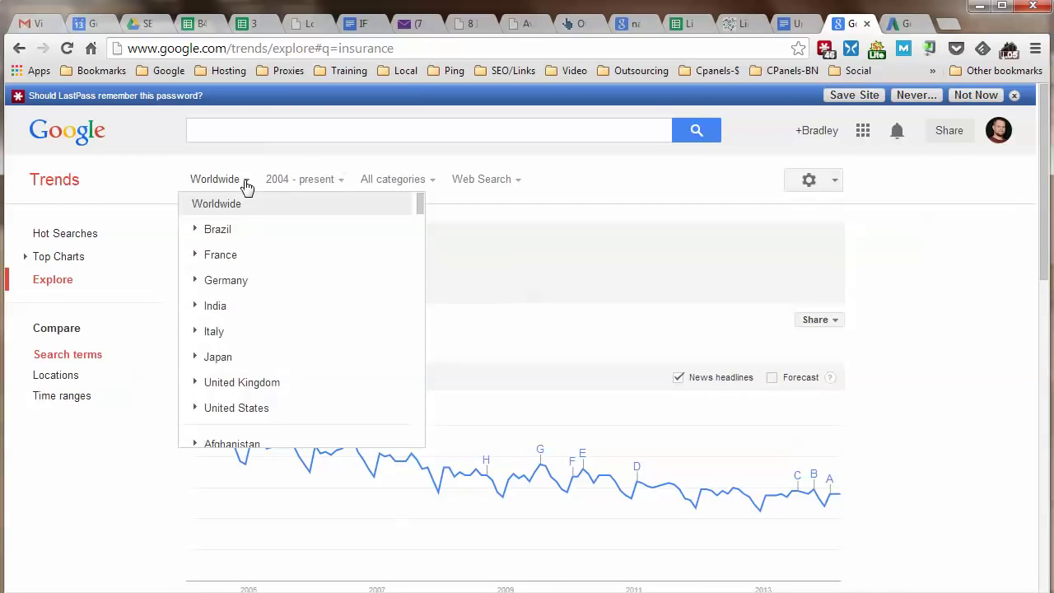
click(196, 410)
scroll(252, 379, down, 4)
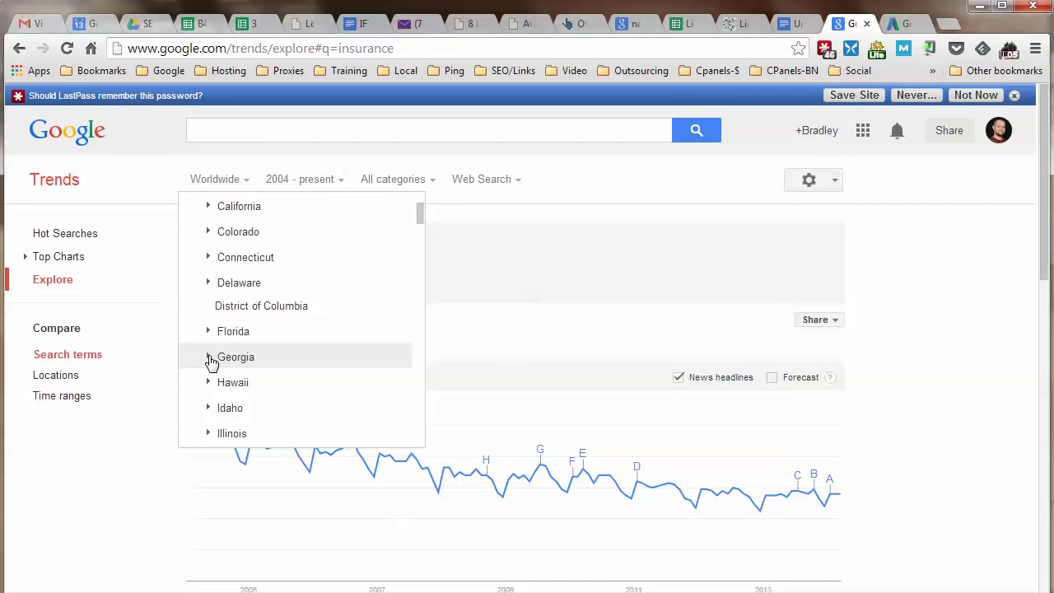
click(211, 358)
scroll(301, 358, down, 2)
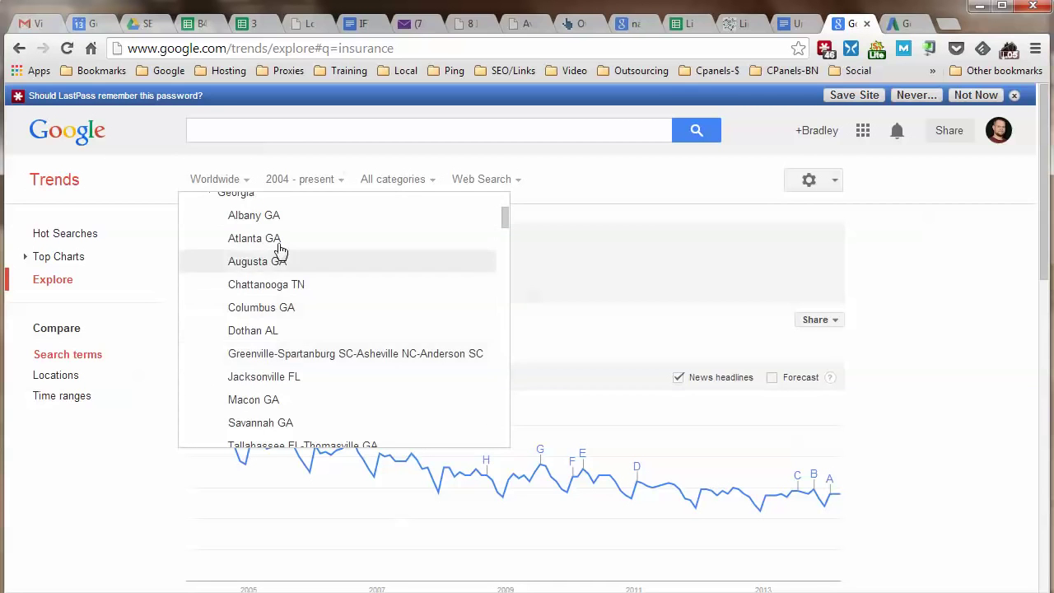
scroll(276, 238, up, 1)
scroll(270, 313, down, 2)
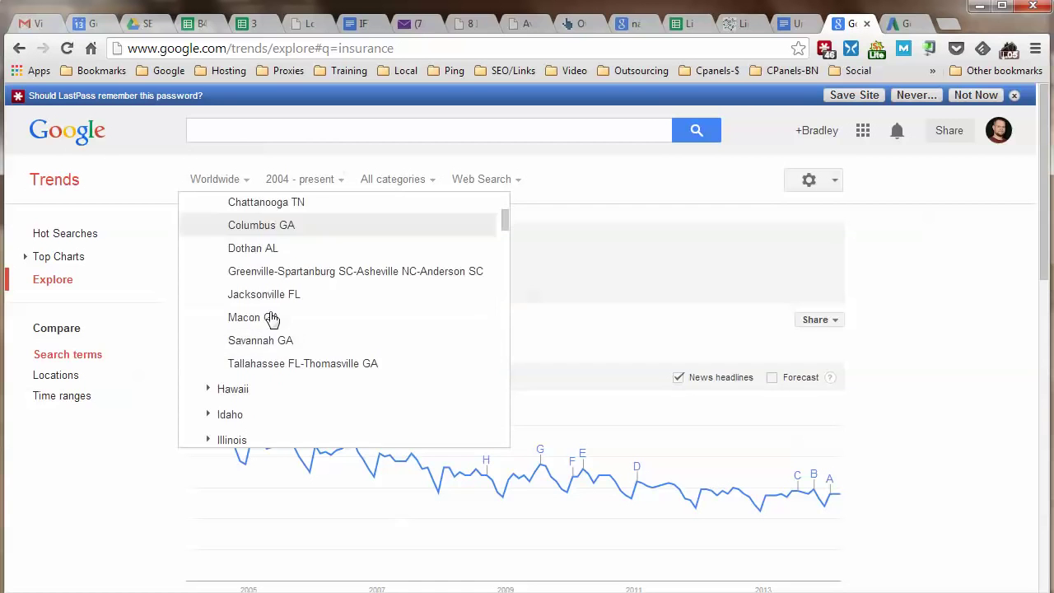
scroll(292, 256, up, 1)
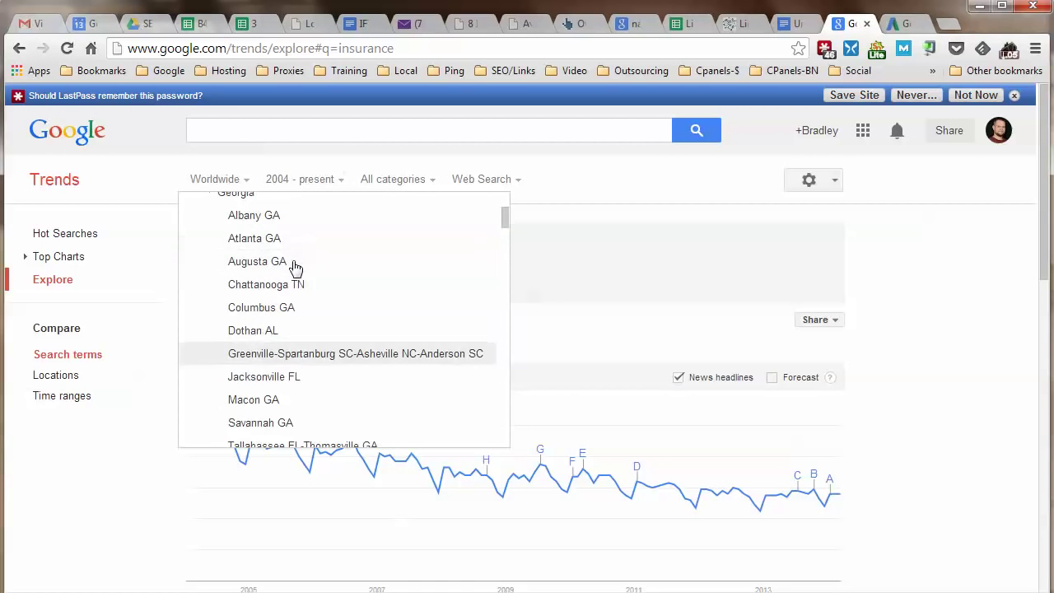
click(257, 240)
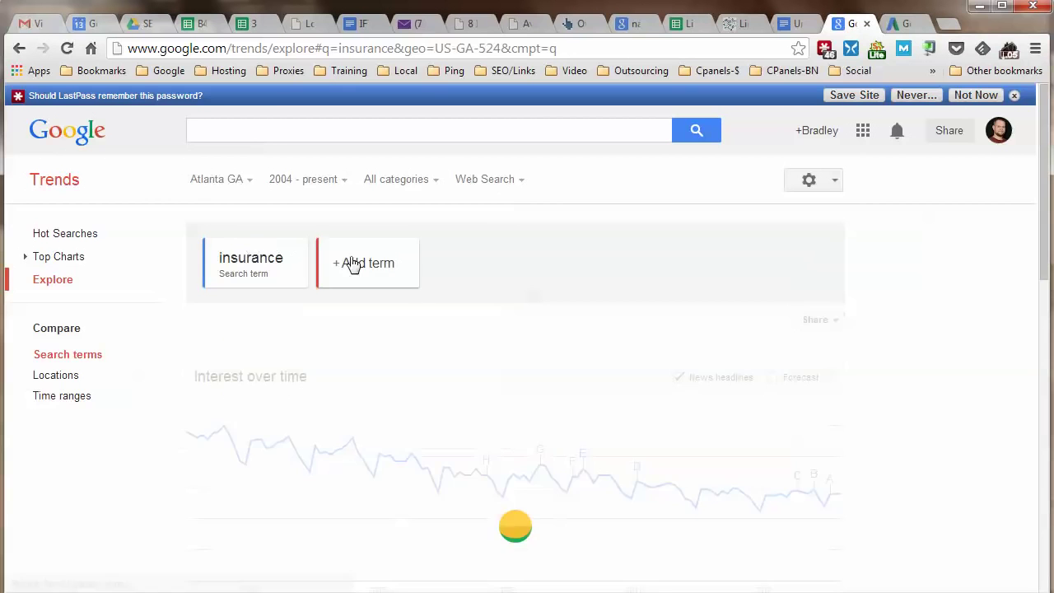
Examine the Atlanta interest-over-time graph and the regional interest ranking of cities for "insurance"
scroll(905, 378, down, 1)
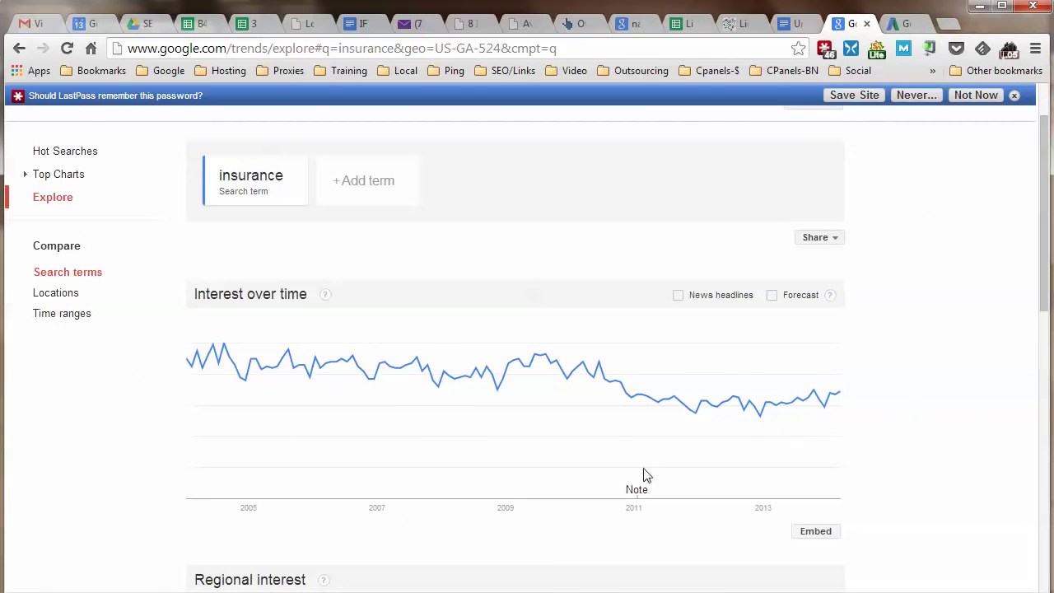
scroll(953, 399, down, 1)
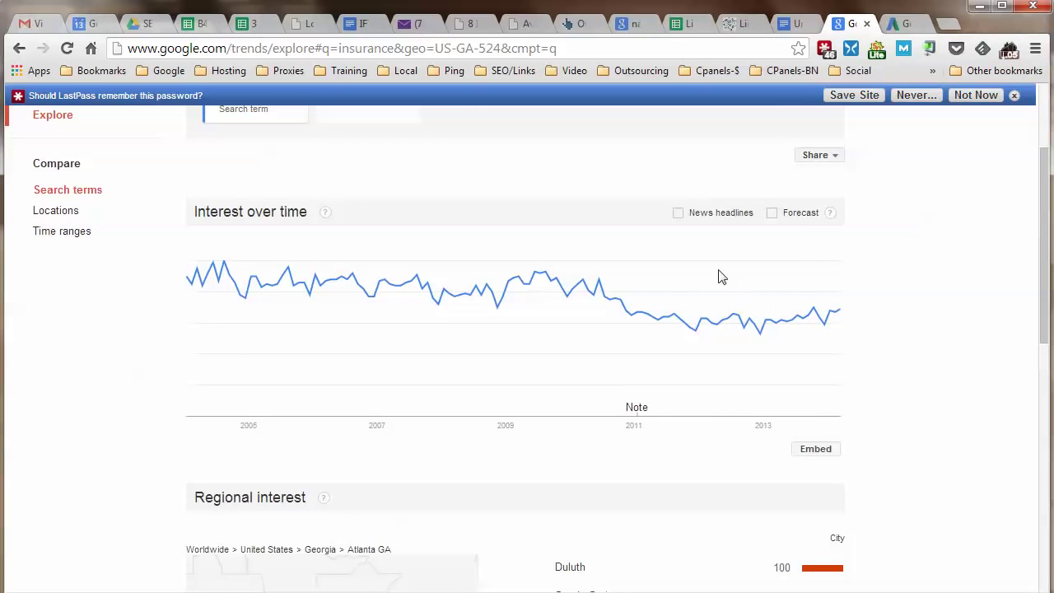
scroll(977, 403, down, 3)
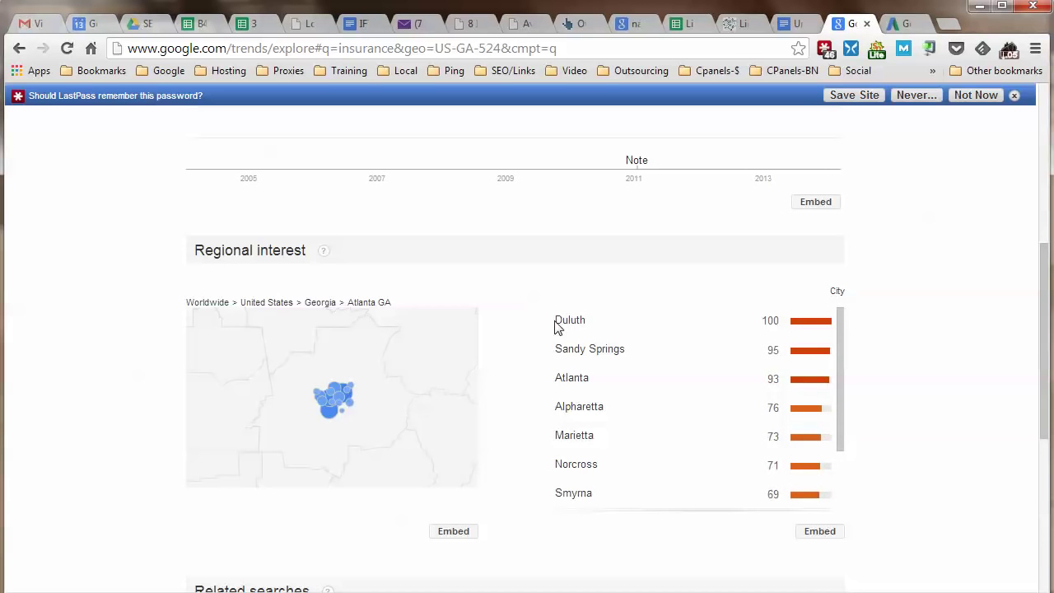
scroll(712, 447, down, 3)
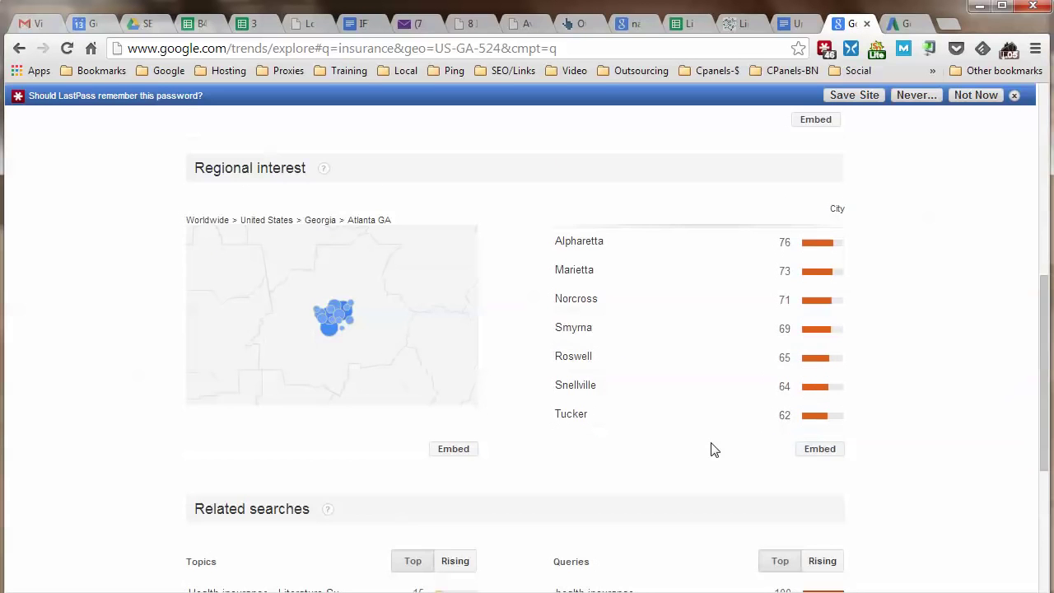
scroll(593, 414, up, 3)
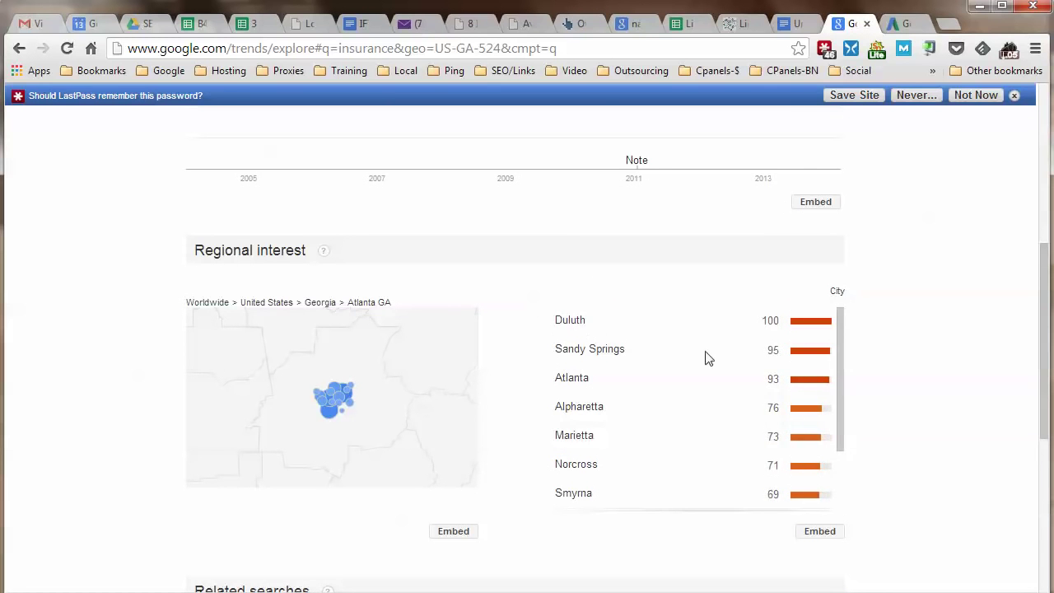
scroll(863, 414, down, 1)
scroll(863, 414, up, 1)
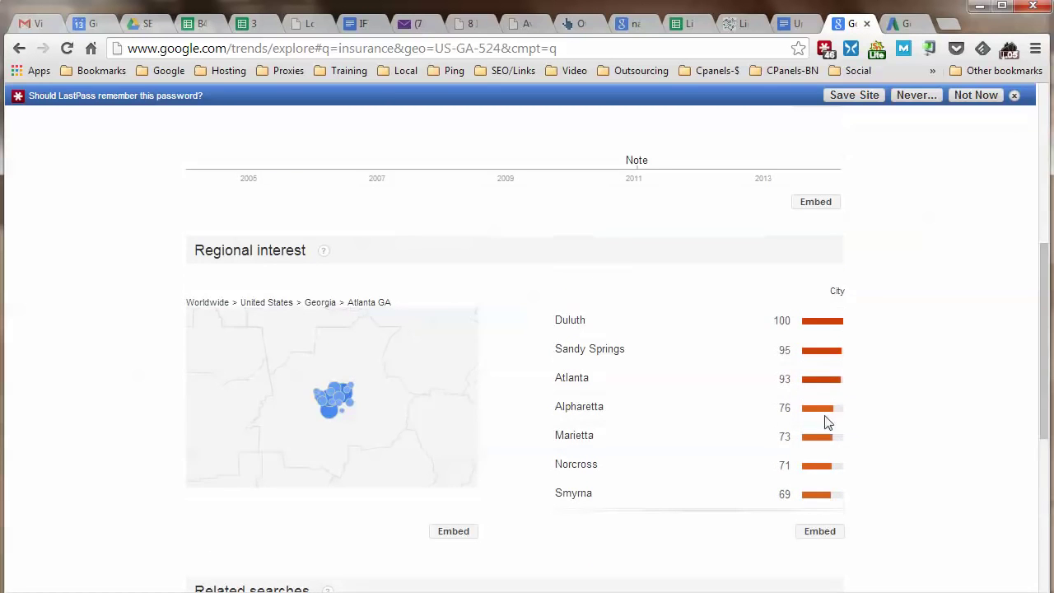
scroll(827, 422, down, 1)
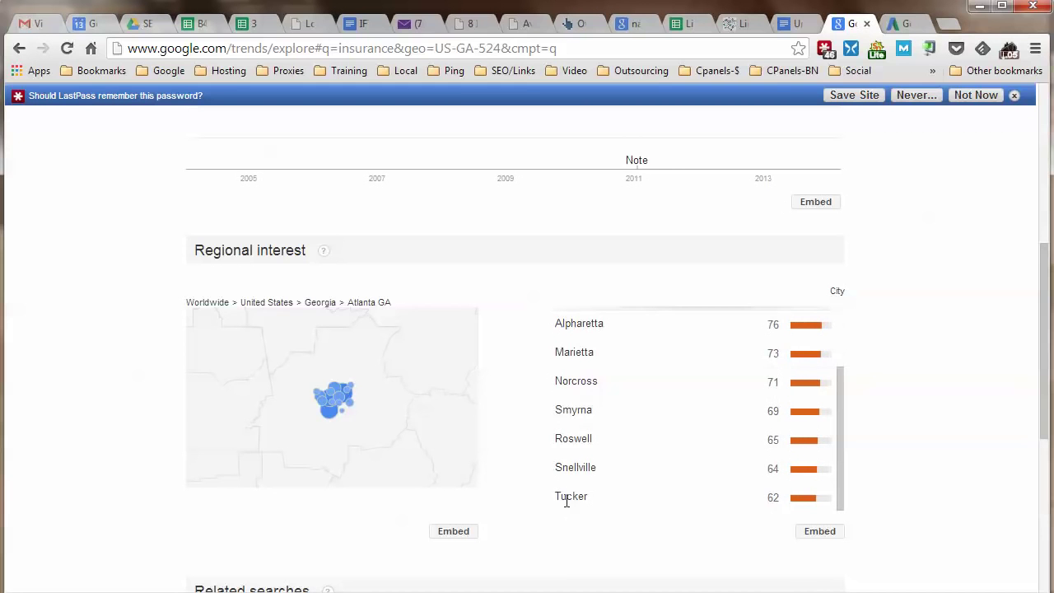
scroll(579, 499, up, 4)
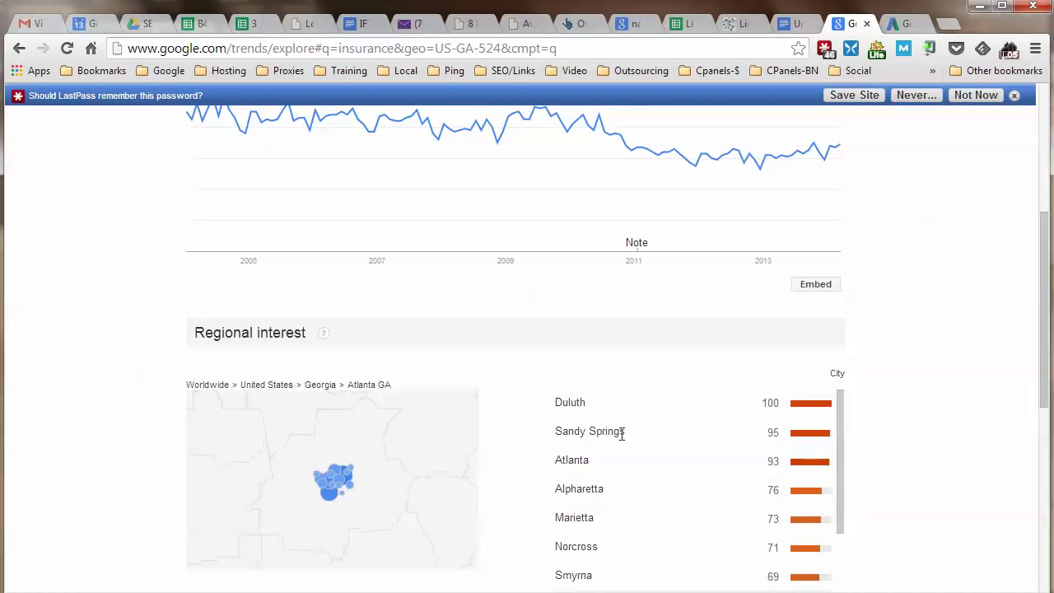
Examine the top related queries for "insurance" in the Atlanta area alongside the city interest ranking
scroll(907, 426, down, 3)
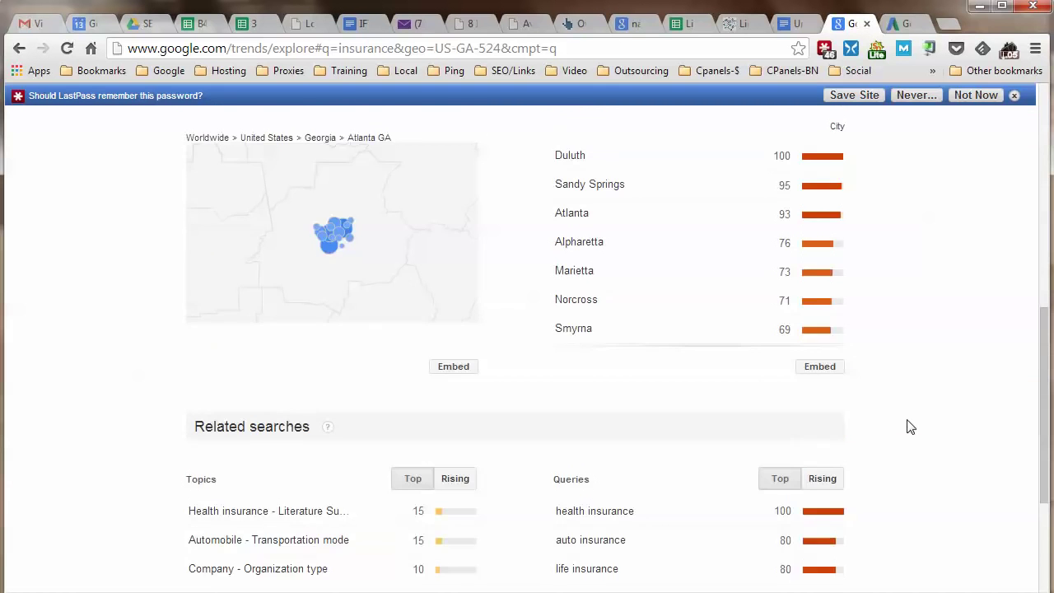
scroll(642, 484, down, 1)
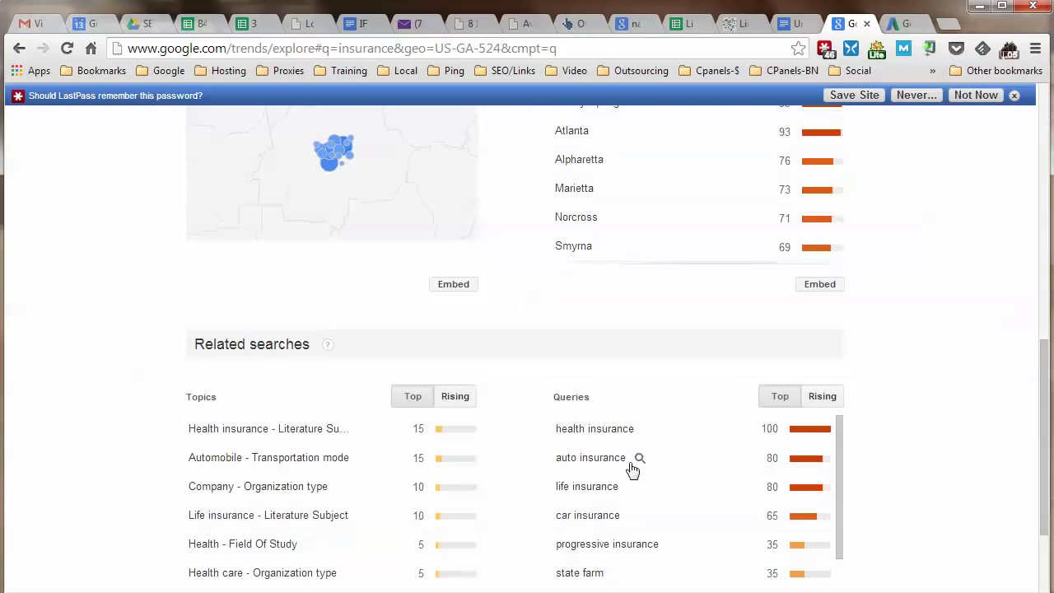
scroll(649, 409, up, 1)
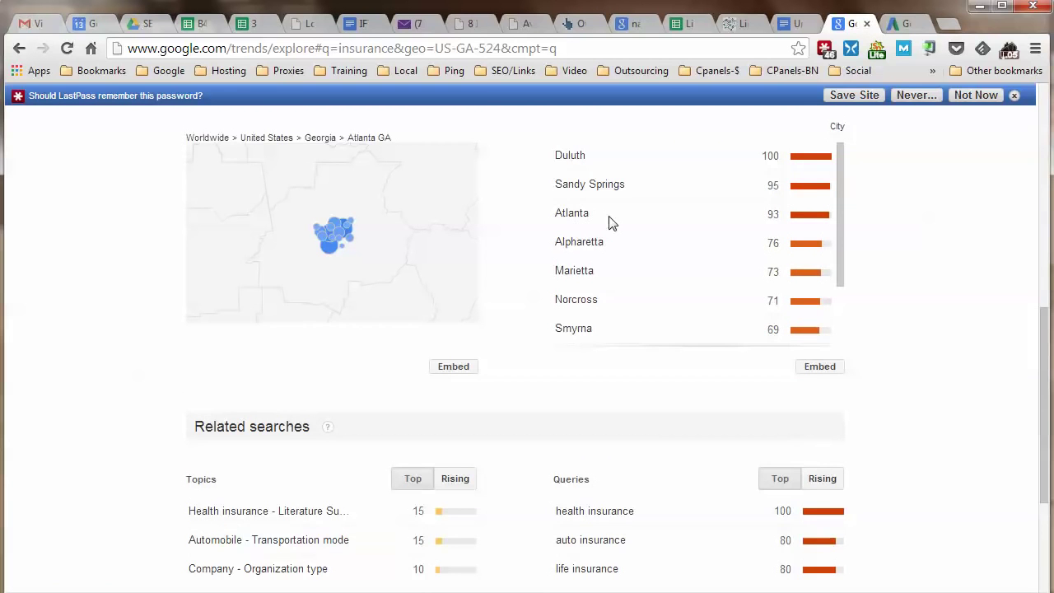
scroll(992, 357, down, 2)
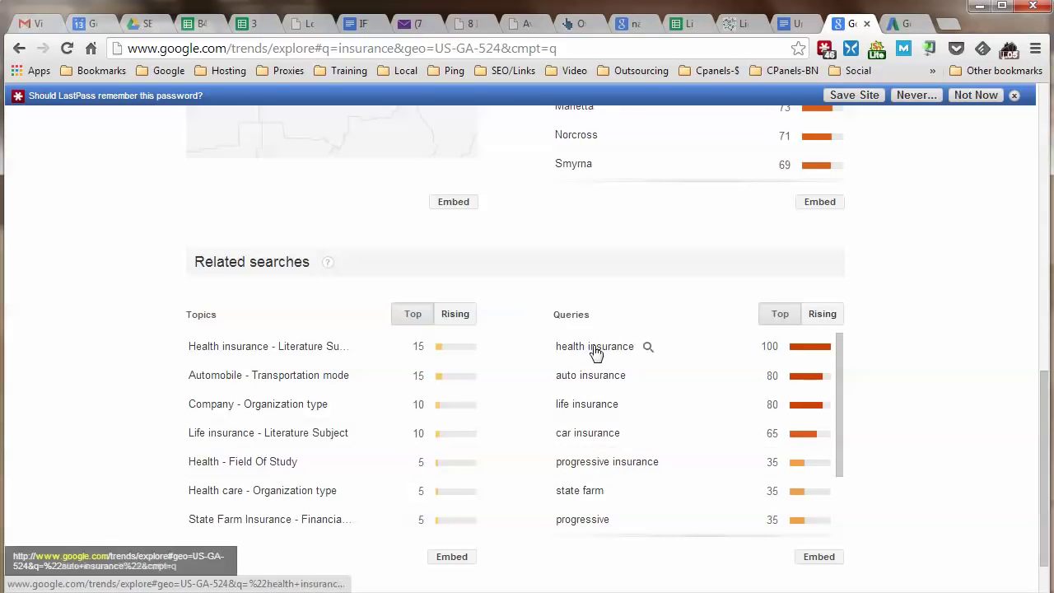
scroll(613, 439, down, 1)
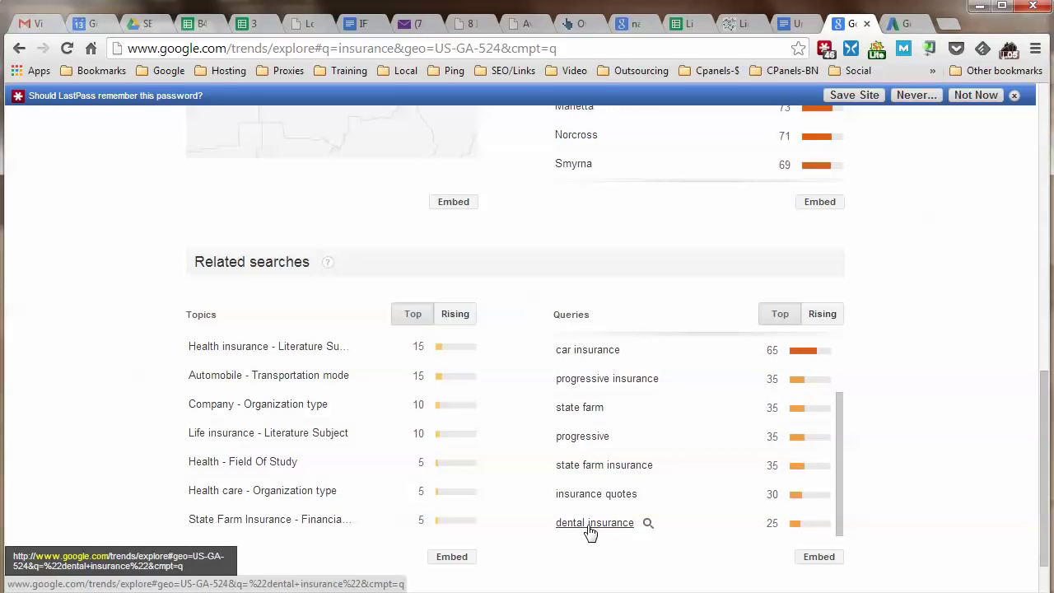
scroll(741, 420, up, 5)
scroll(898, 441, down, 1)
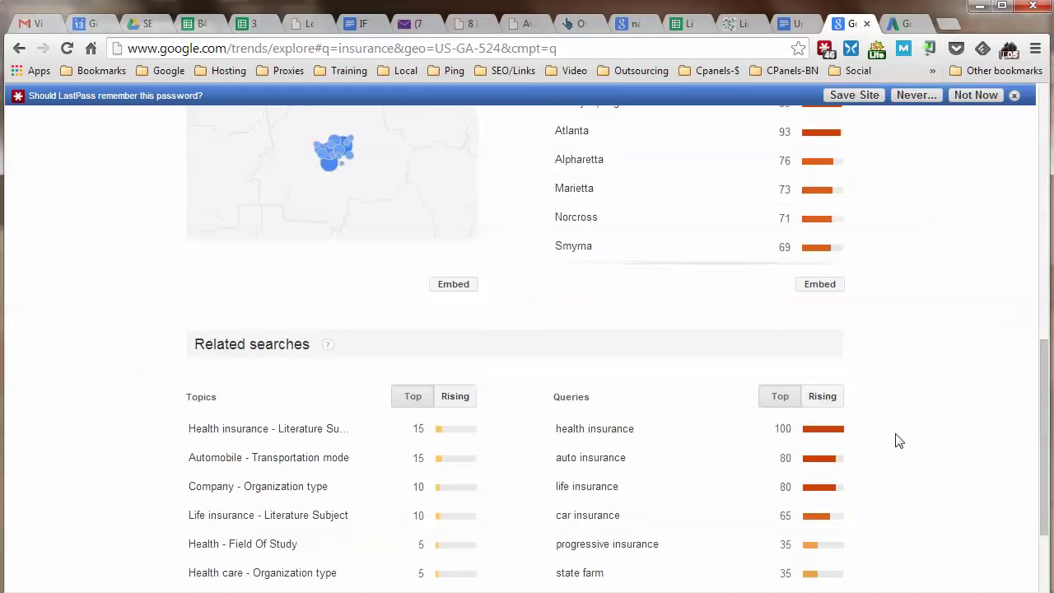
scroll(898, 441, down, 2)
scroll(724, 359, up, 1)
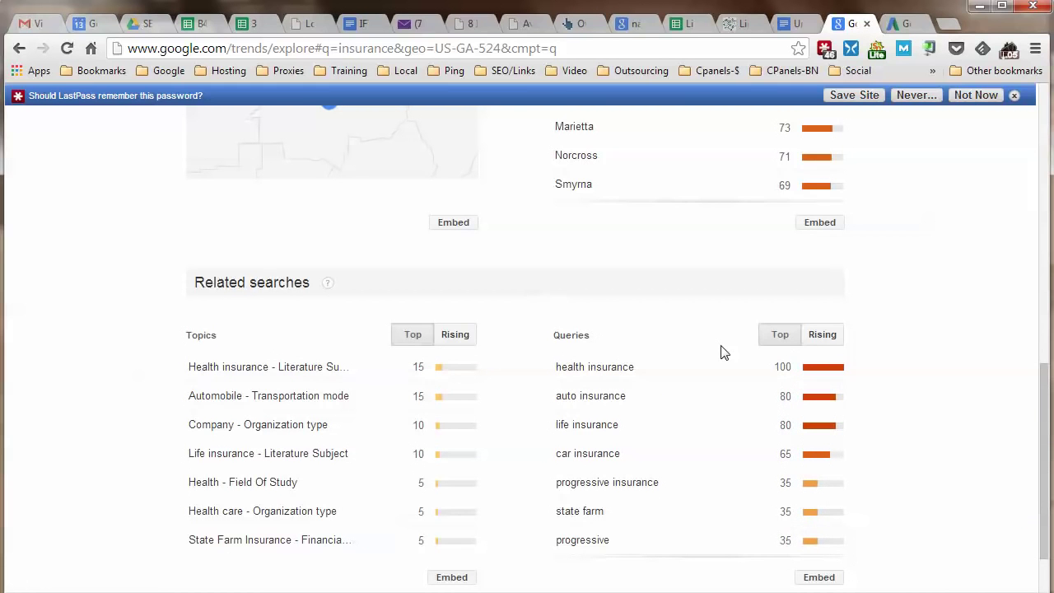
Show the rising related queries for "insurance" and review them together with the interest graph and regional map
click(821, 334)
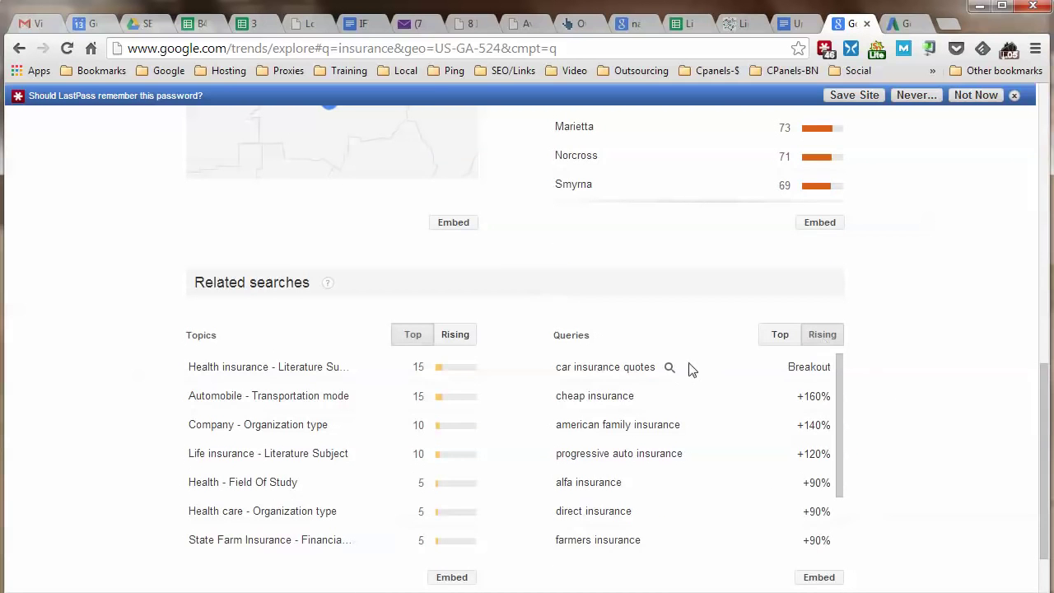
scroll(919, 342, up, 1)
scroll(918, 343, up, 7)
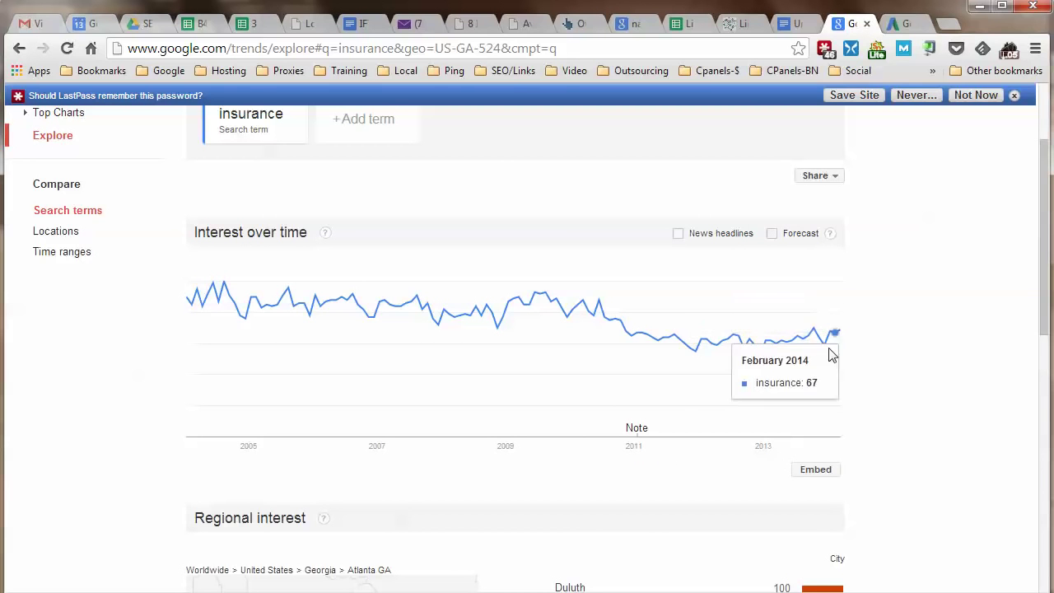
scroll(928, 423, down, 5)
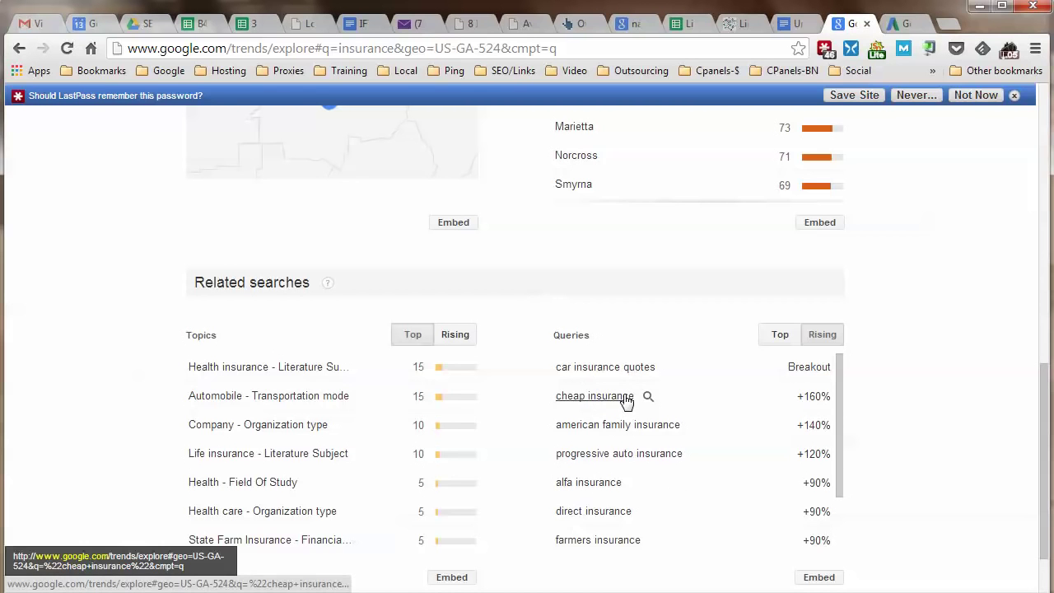
scroll(864, 214, up, 3)
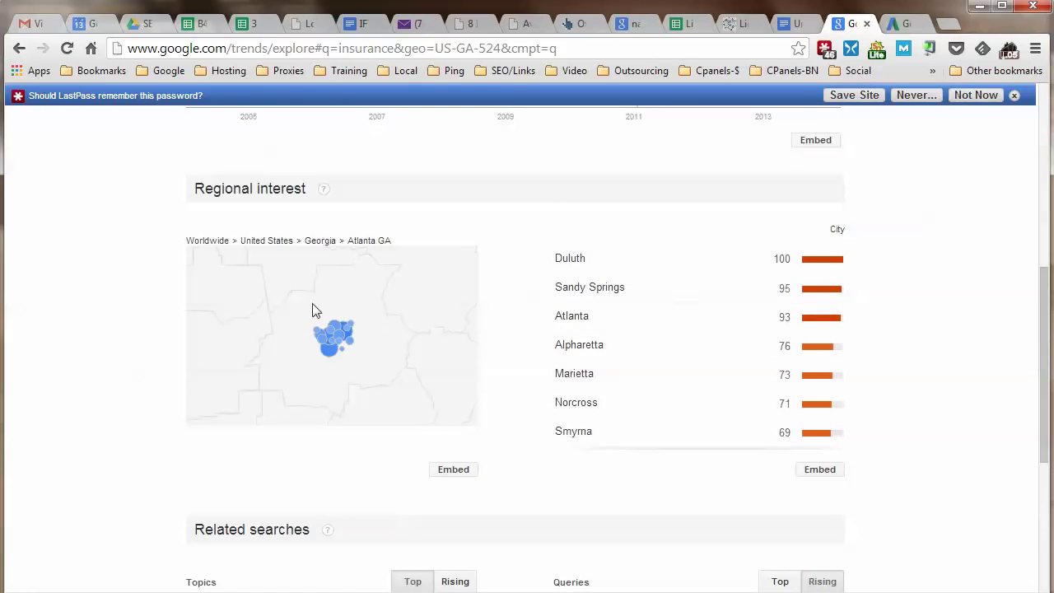
scroll(983, 392, down, 4)
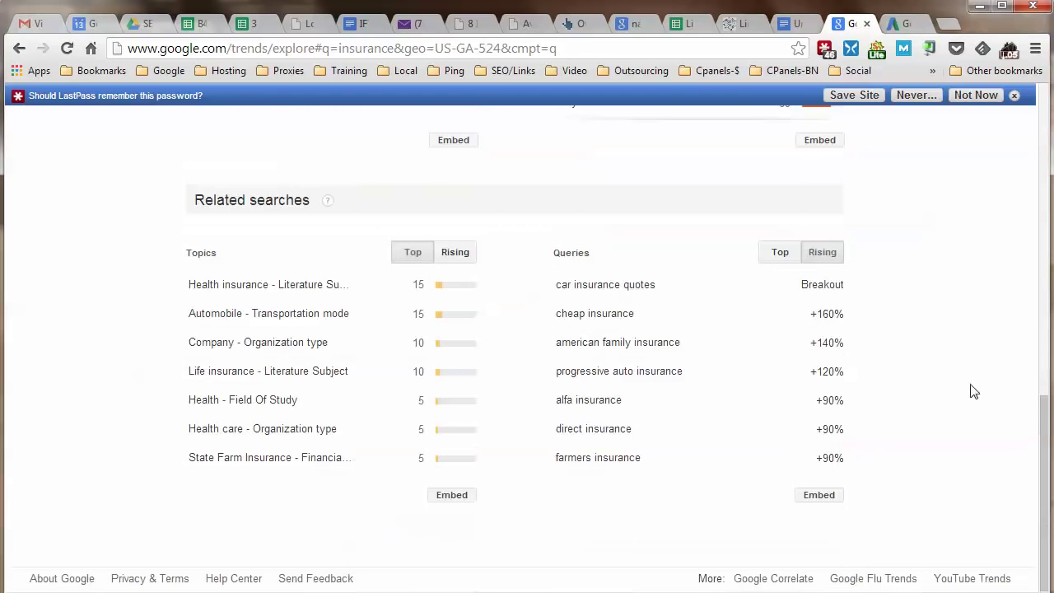
Review the rising related queries for "insurance", highlight "car insurance quotes", and check the keyword notes in the Google Docs document
scroll(651, 375, down, 1)
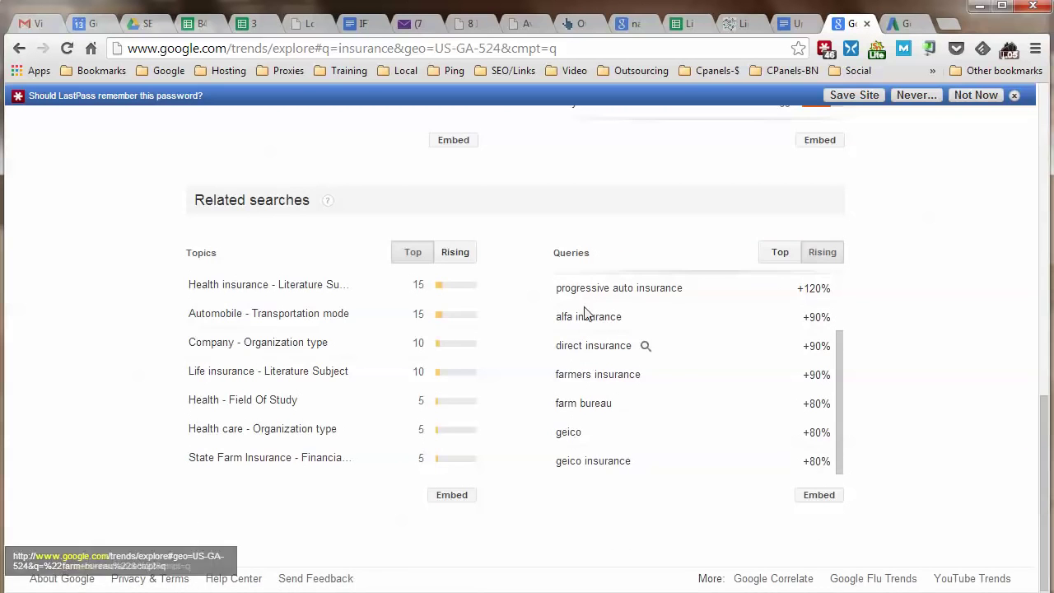
scroll(586, 362, up, 1)
scroll(651, 359, up, 1)
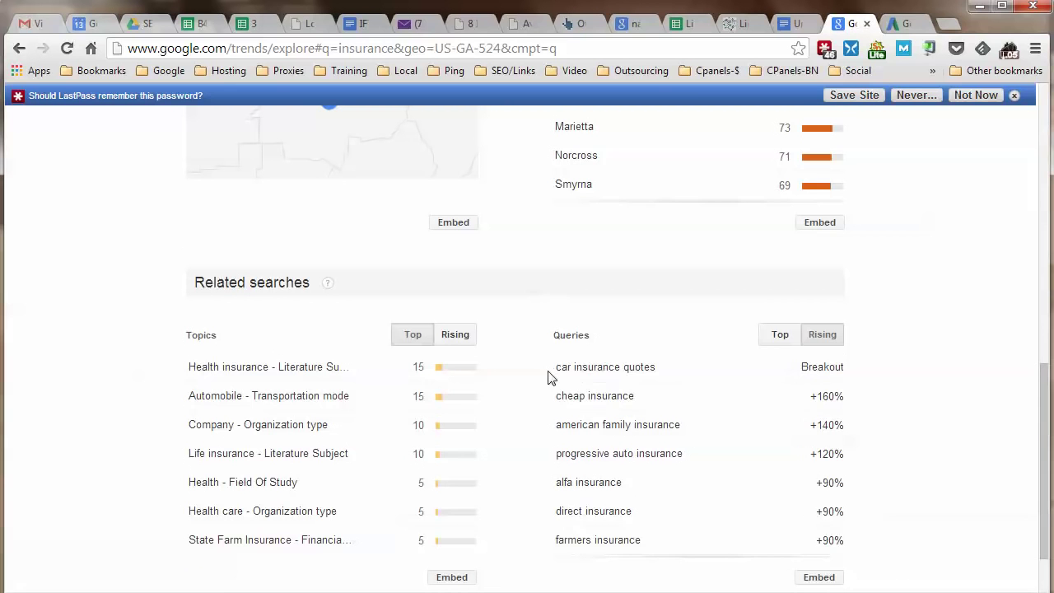
drag(548, 377, 661, 371)
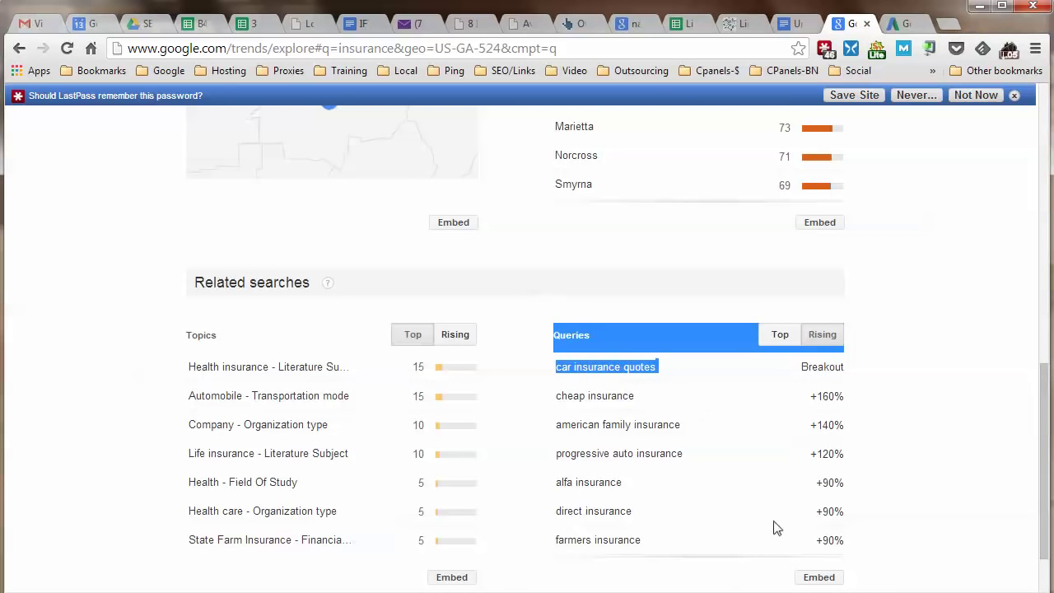
click(792, 24)
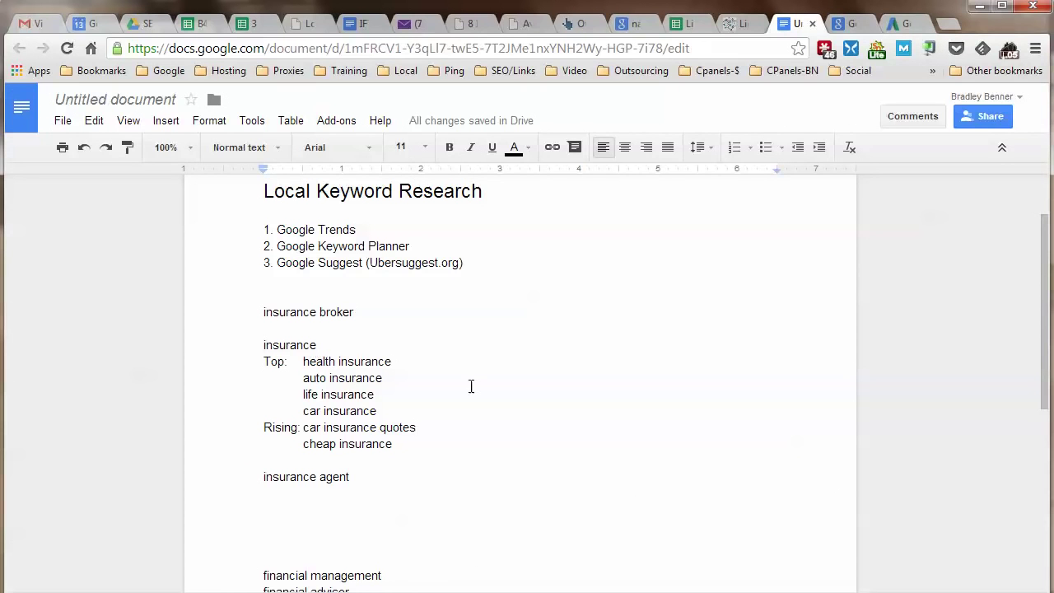
Review the top related queries for "insurance" in Google Trends and add "insurance quotes" and "dental insurance" to the document's Top list
click(847, 24)
click(777, 336)
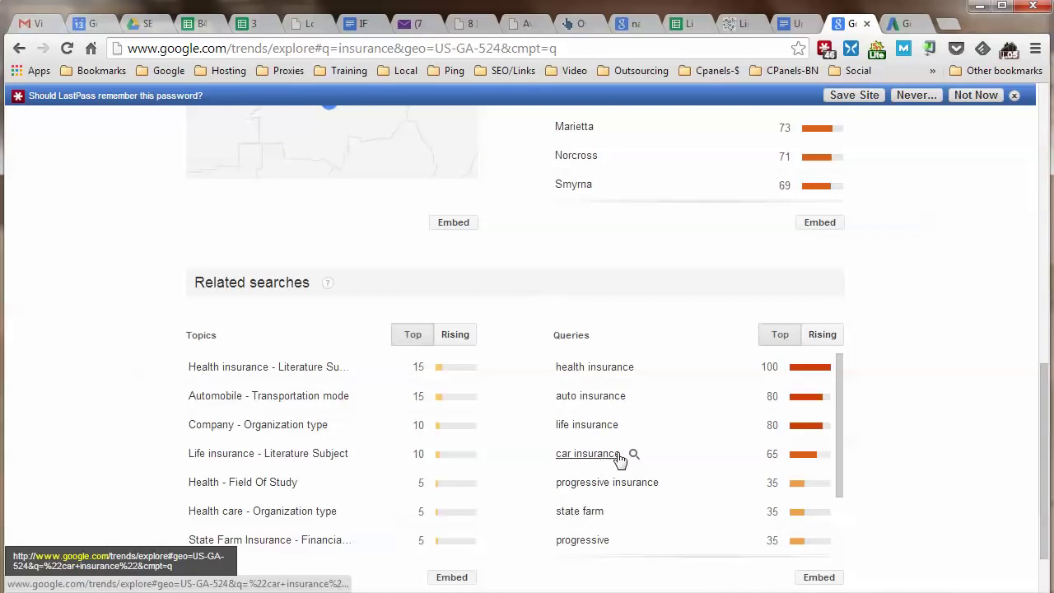
scroll(745, 469, down, 3)
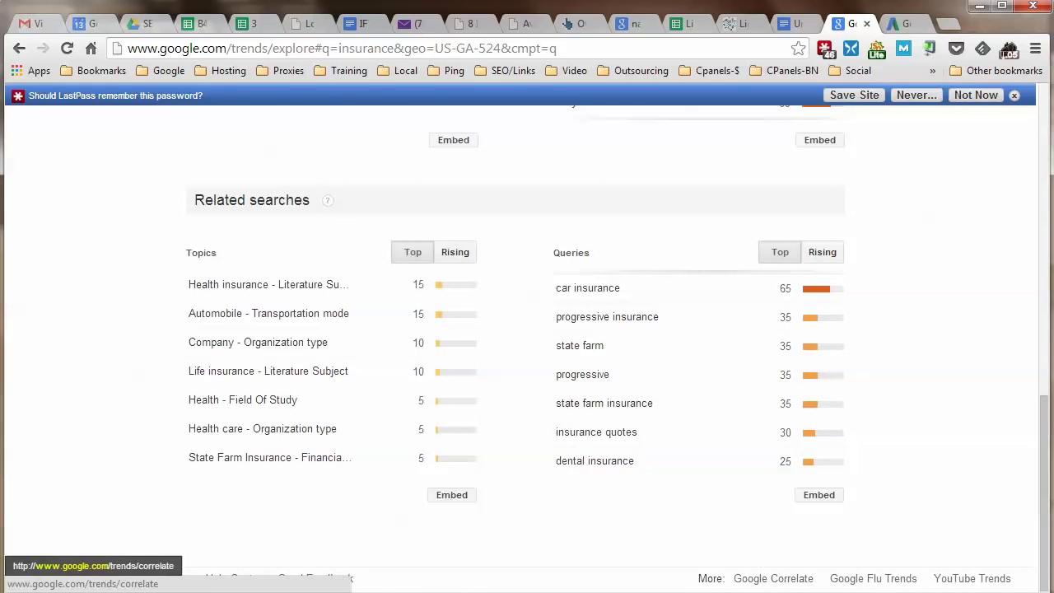
key(ctrl+shift+Tab)
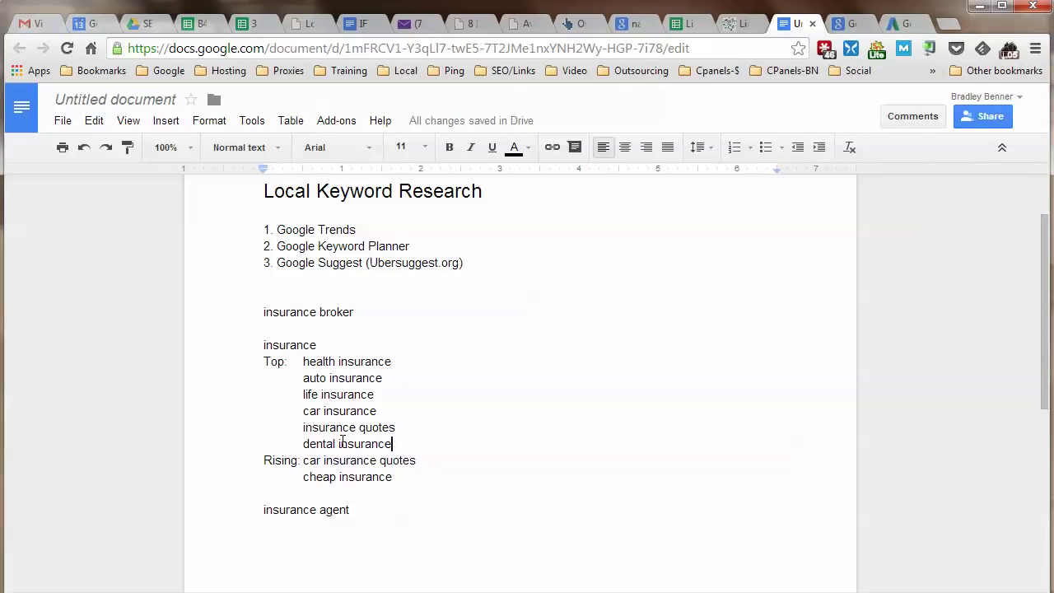
Return to Google Trends and read through the full list of rising related queries for "insurance"
click(853, 24)
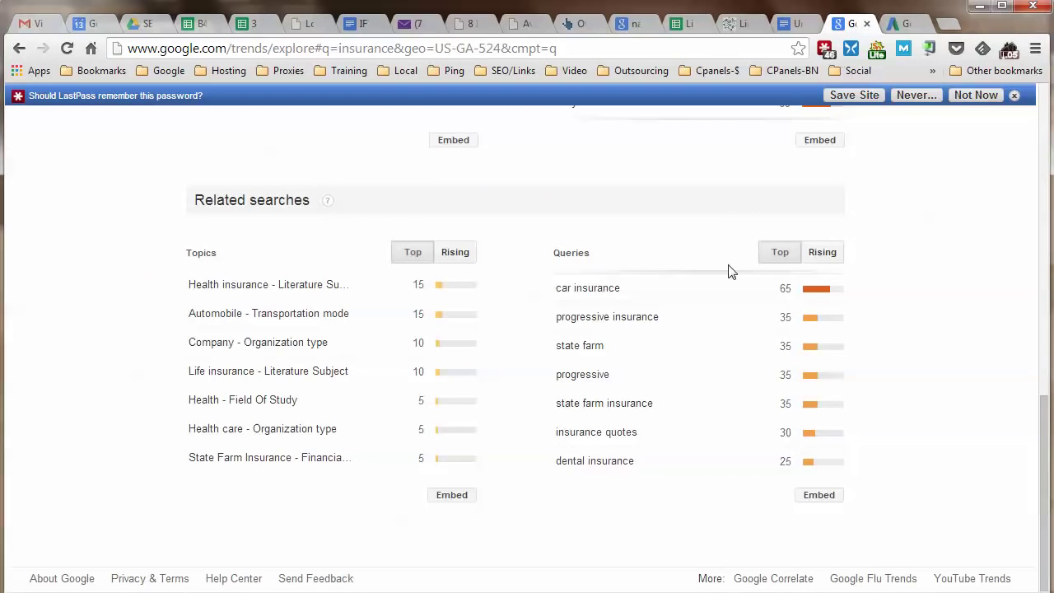
click(811, 252)
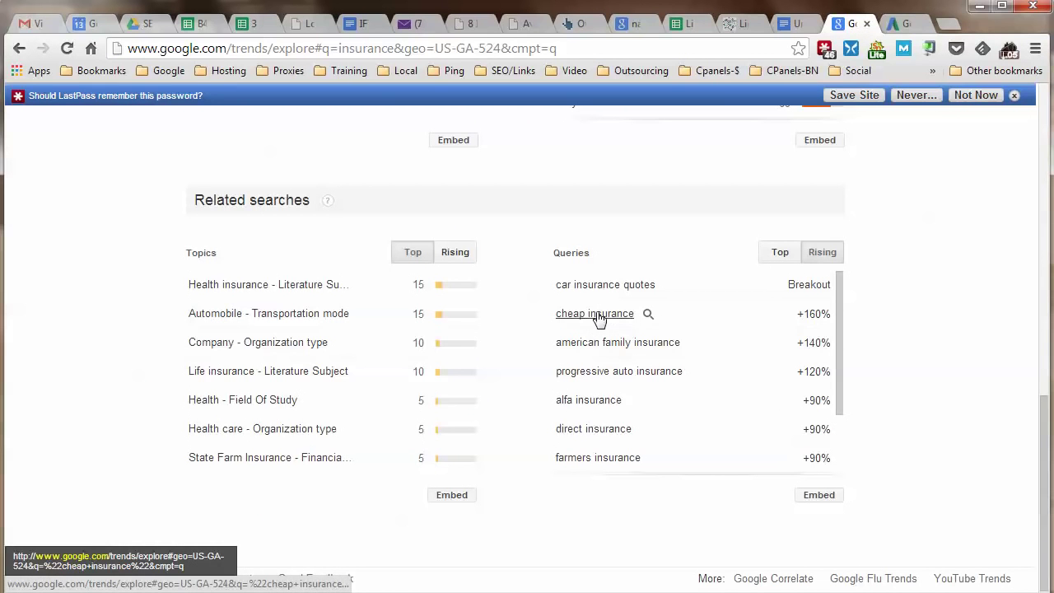
scroll(598, 316, down, 1)
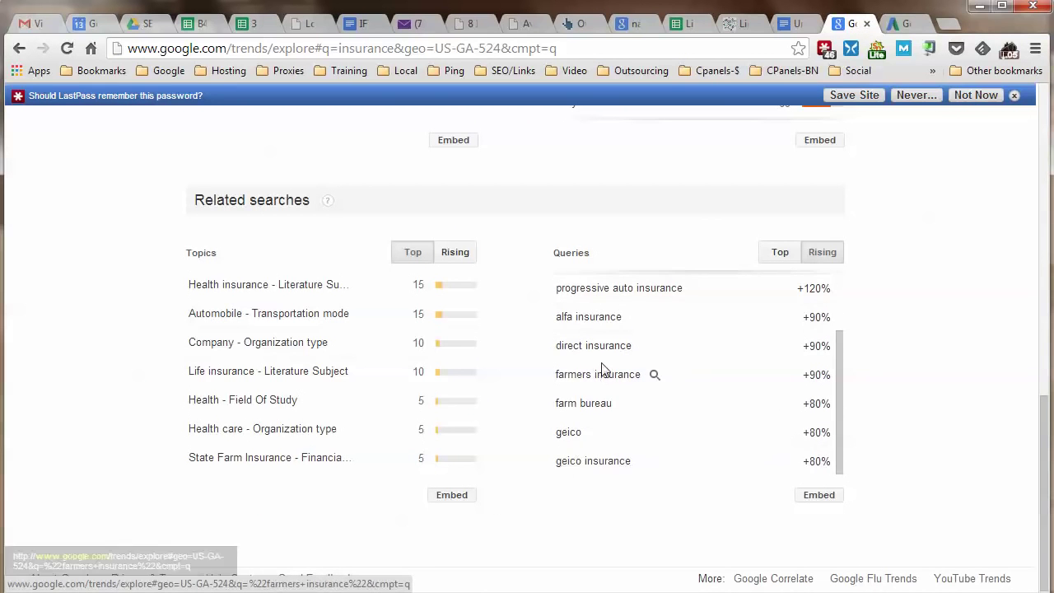
scroll(601, 370, up, 3)
Copy the keyword "insurance agent" from the keyword list in the Google Docs document
click(782, 25)
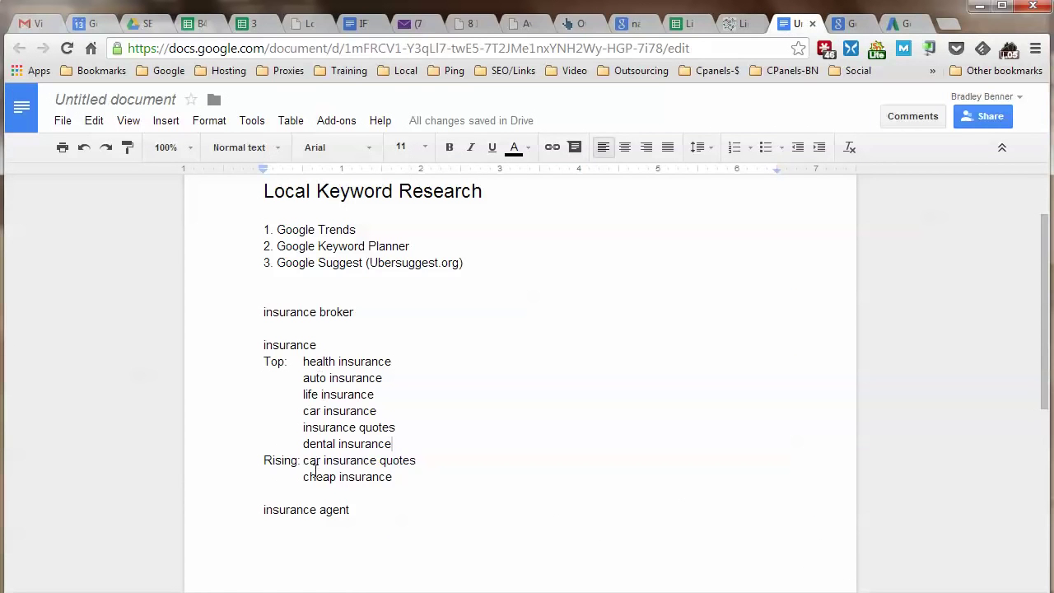
scroll(461, 412, down, 1)
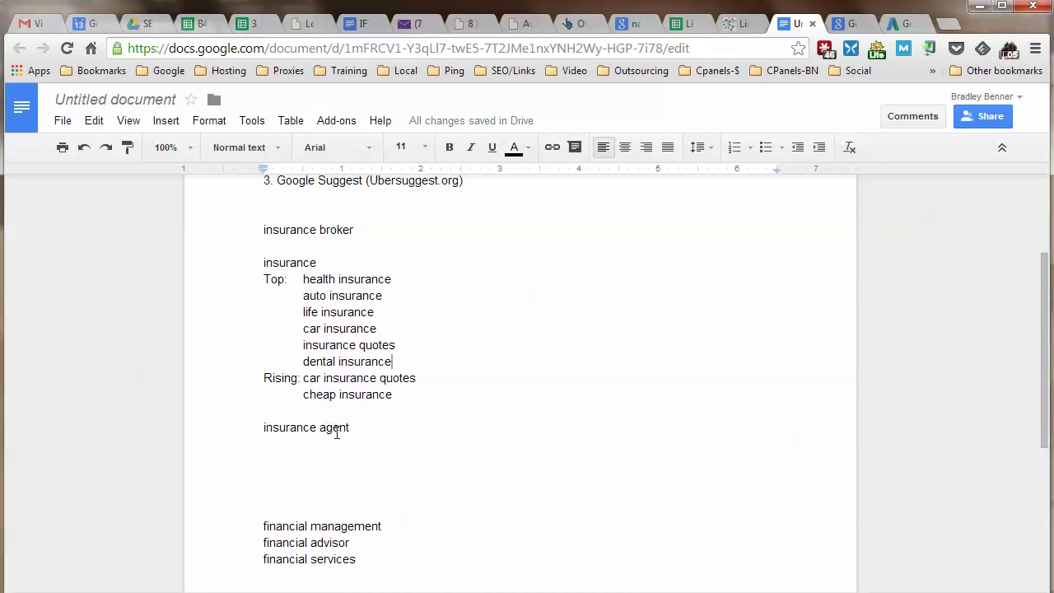
drag(352, 428, 260, 430)
key(ctrl+c)
right_click(286, 425)
click(375, 180)
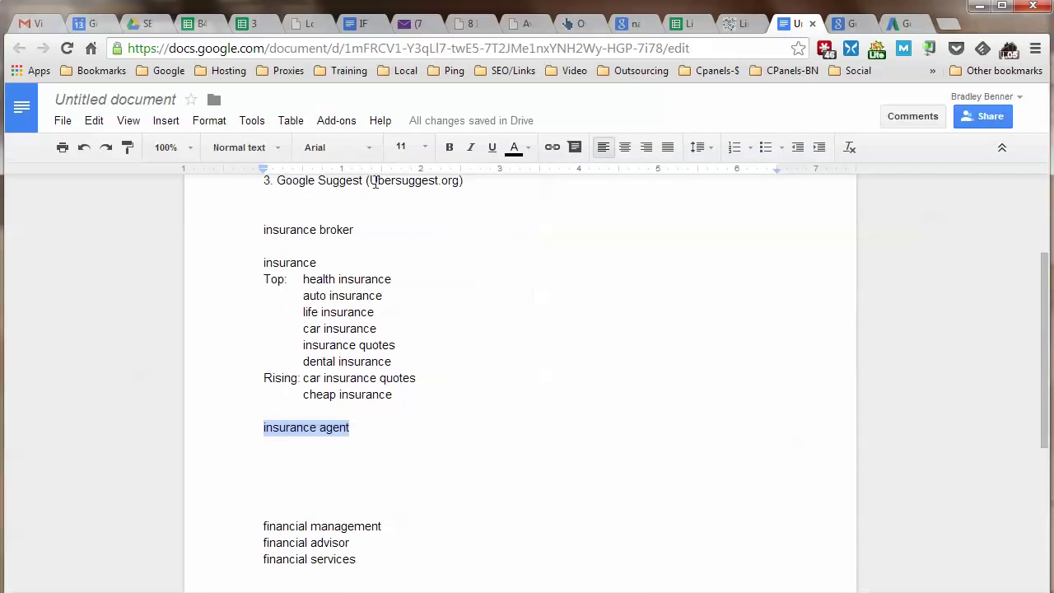
Add the copied "insurance agent" as a second search term beside "insurance" in the Google Trends comparison
click(838, 25)
scroll(600, 266, up, 10)
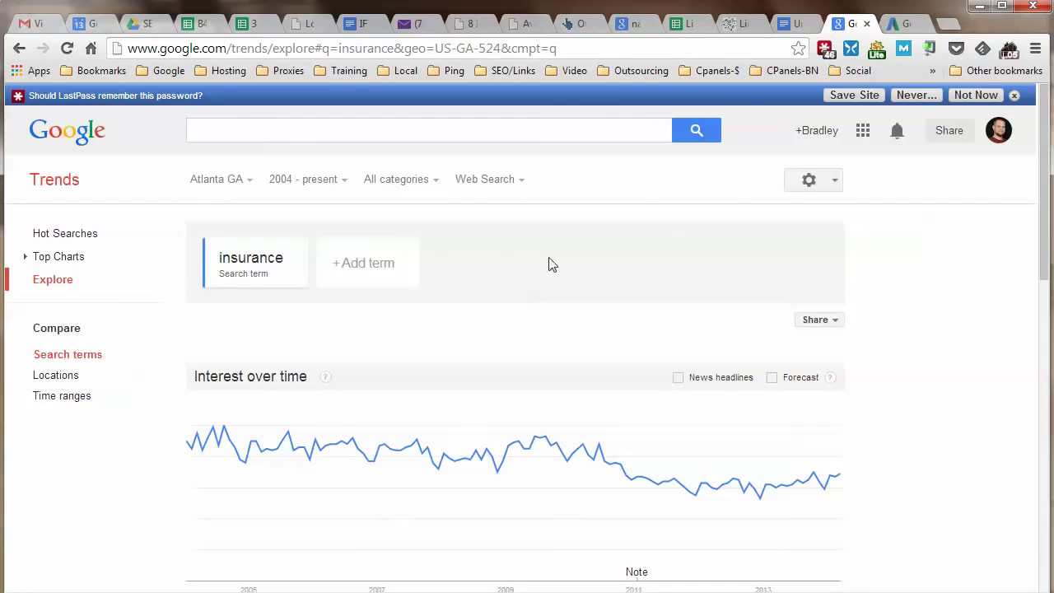
click(379, 278)
right_click(393, 280)
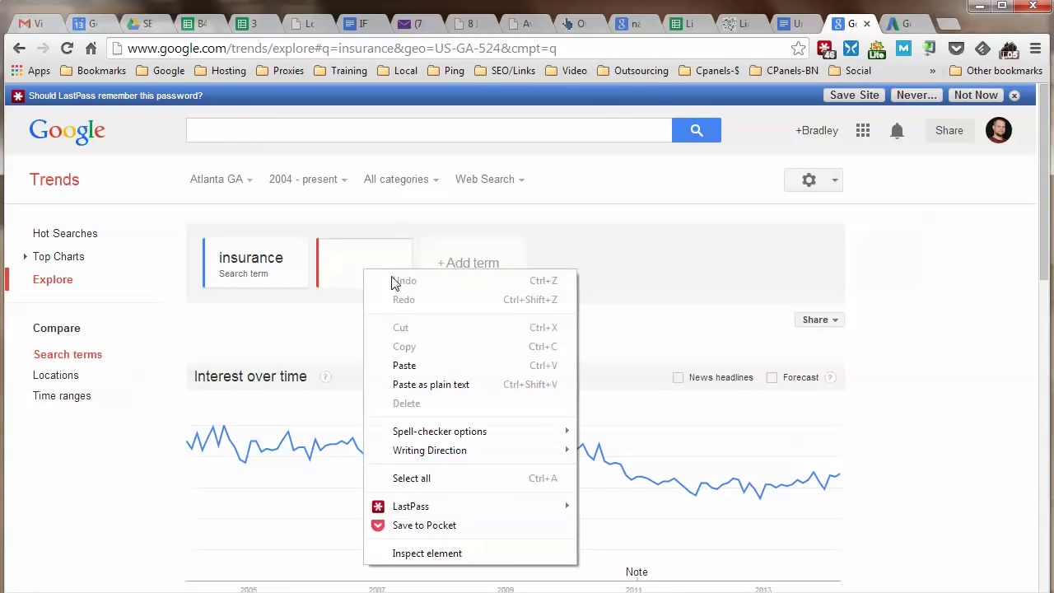
click(440, 369)
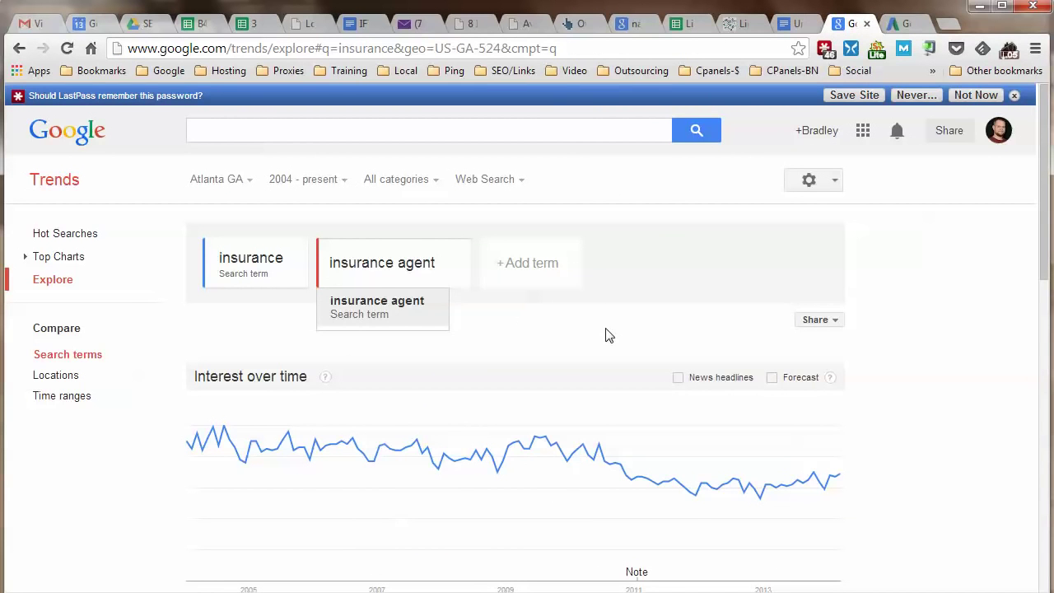
key(Return)
Compare the average and monthly search interest of "insurance" and "insurance agent" in the interest-over-time graph
scroll(741, 338, down, 2)
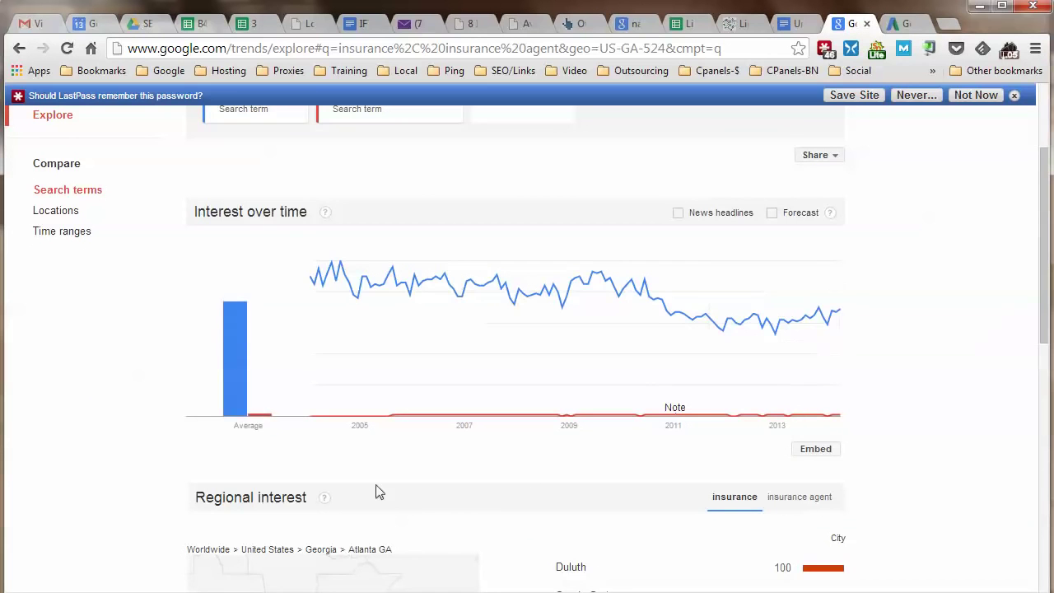
mouse_move(245, 414)
scroll(265, 411, up, 1)
mouse_move(233, 450)
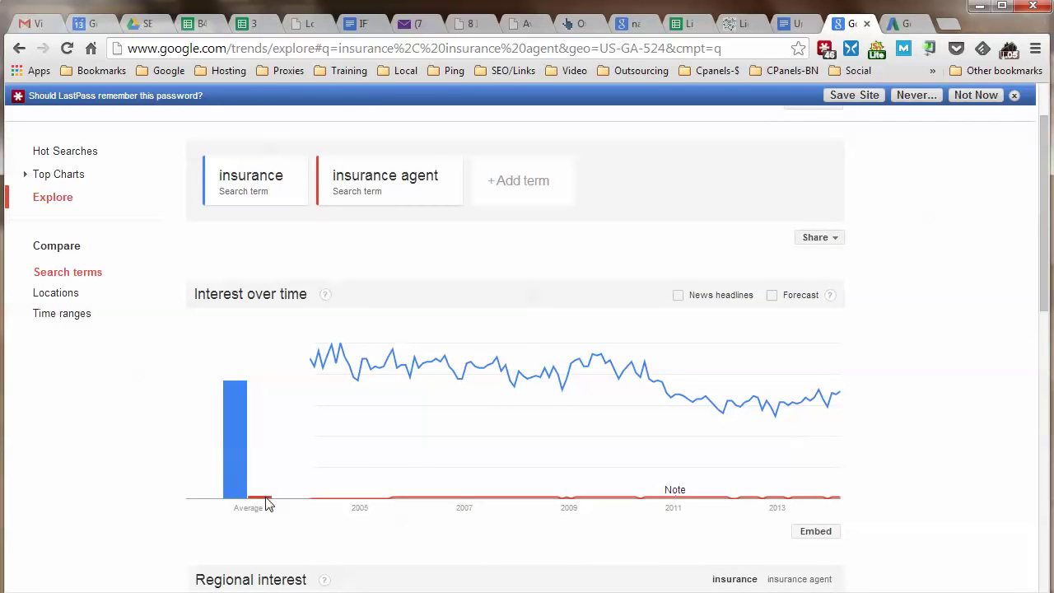
mouse_move(345, 492)
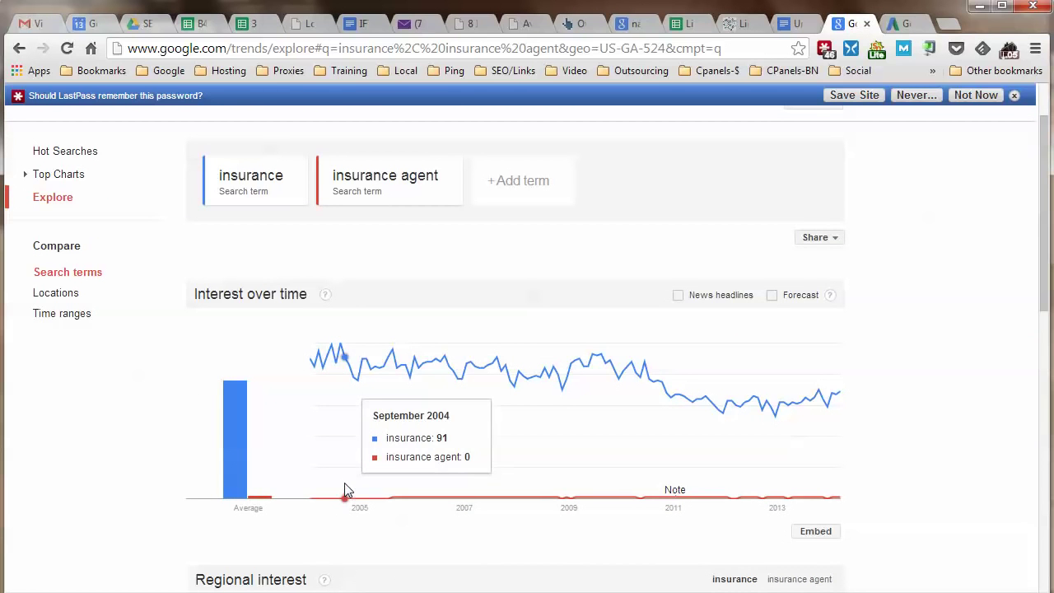
scroll(901, 409, down, 1)
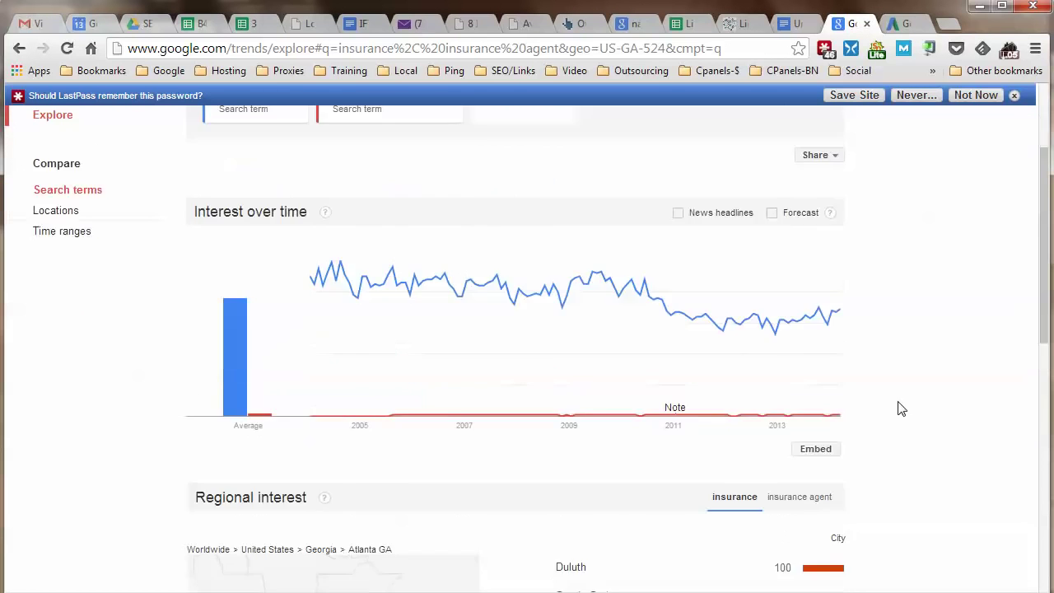
Compare the regional interest city rankings for "insurance" and "insurance agent" by alternating between the two terms
scroll(901, 409, down, 2)
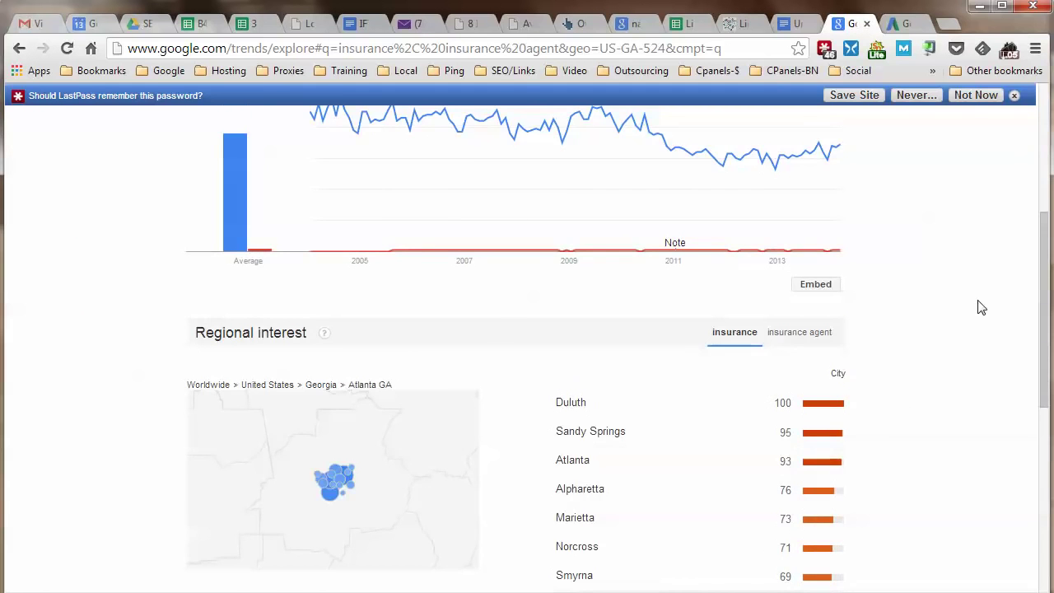
scroll(981, 307, down, 1)
click(779, 251)
scroll(897, 279, down, 1)
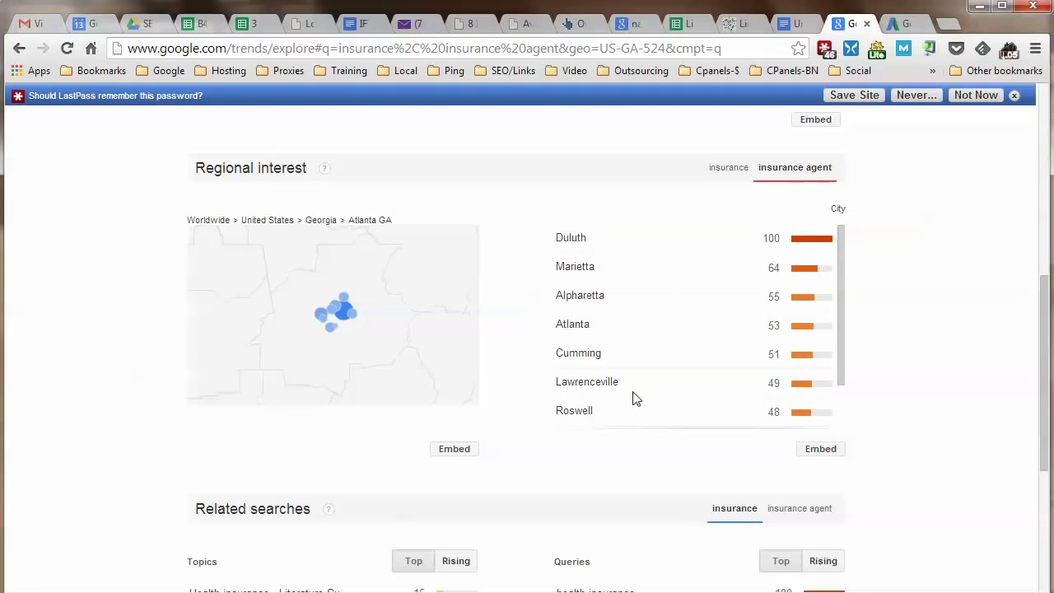
click(725, 169)
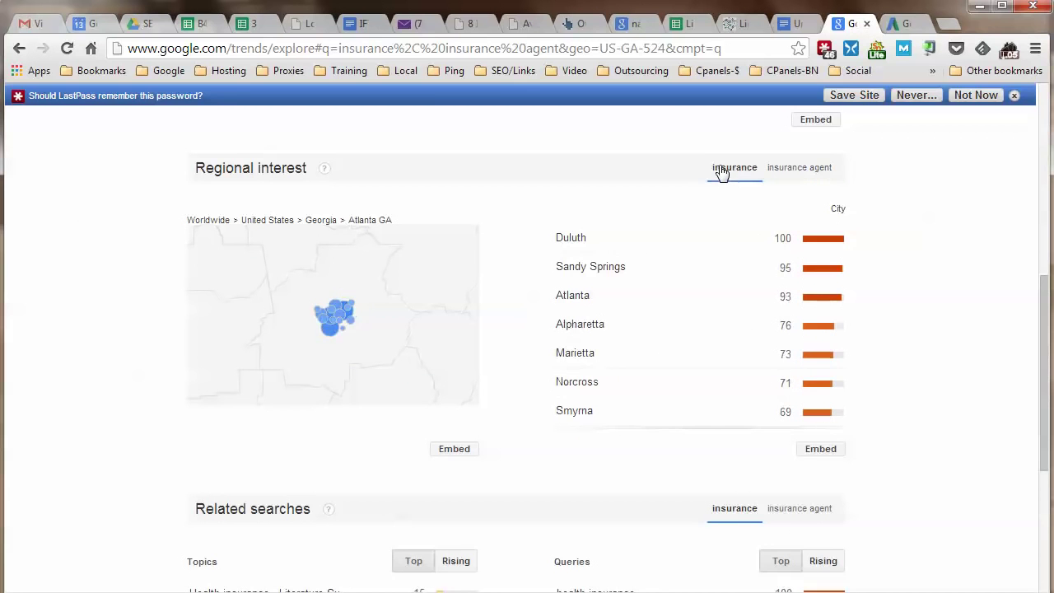
click(783, 169)
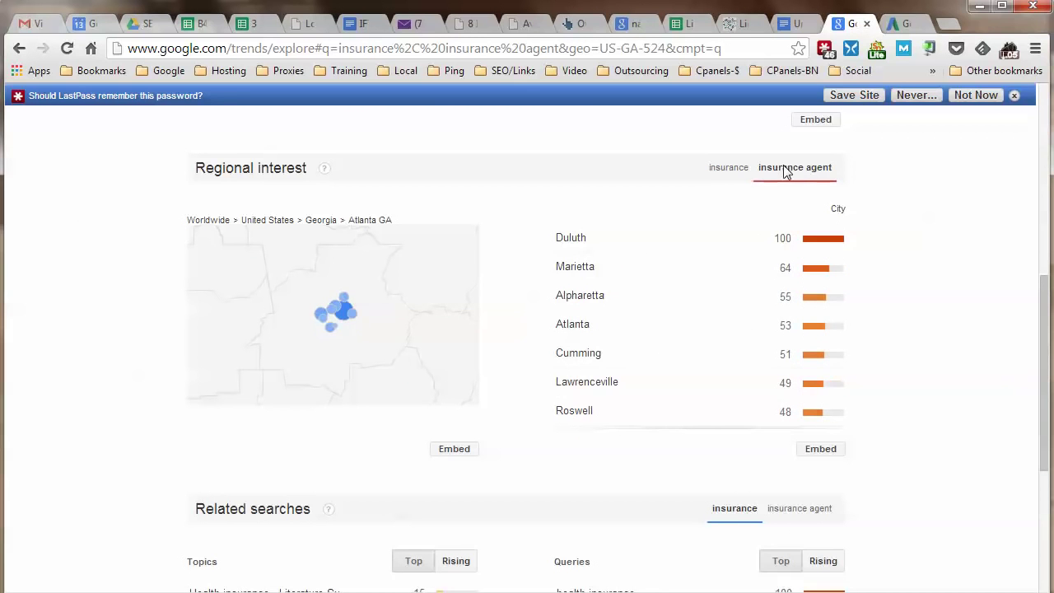
click(739, 169)
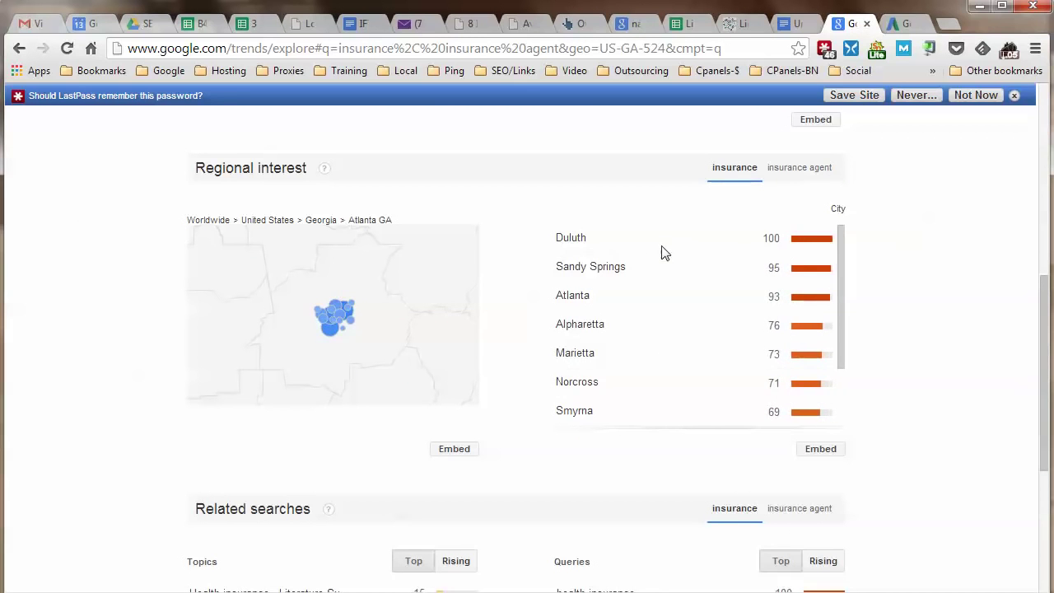
click(824, 167)
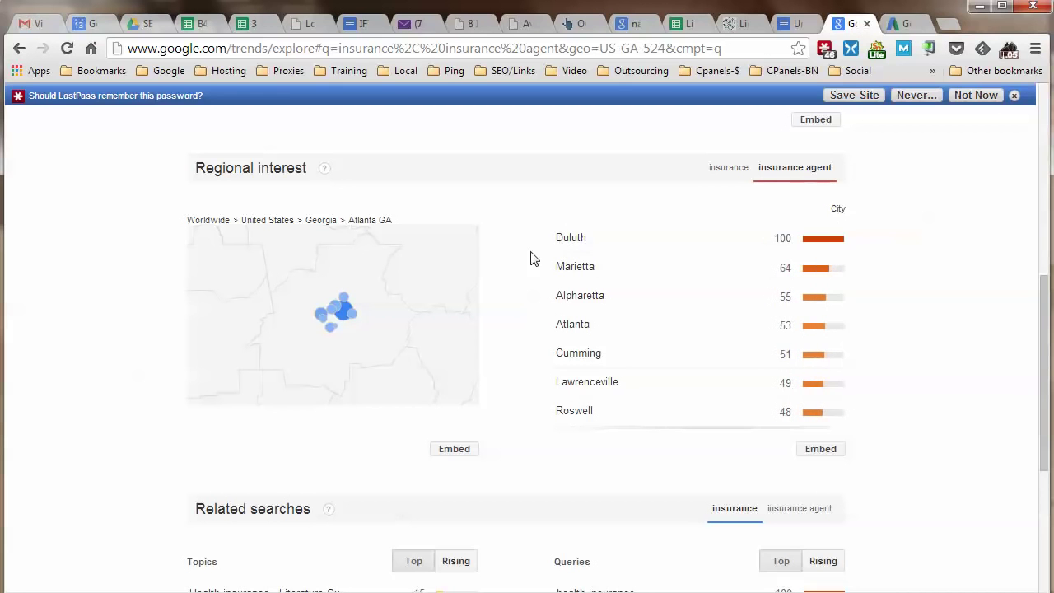
click(733, 167)
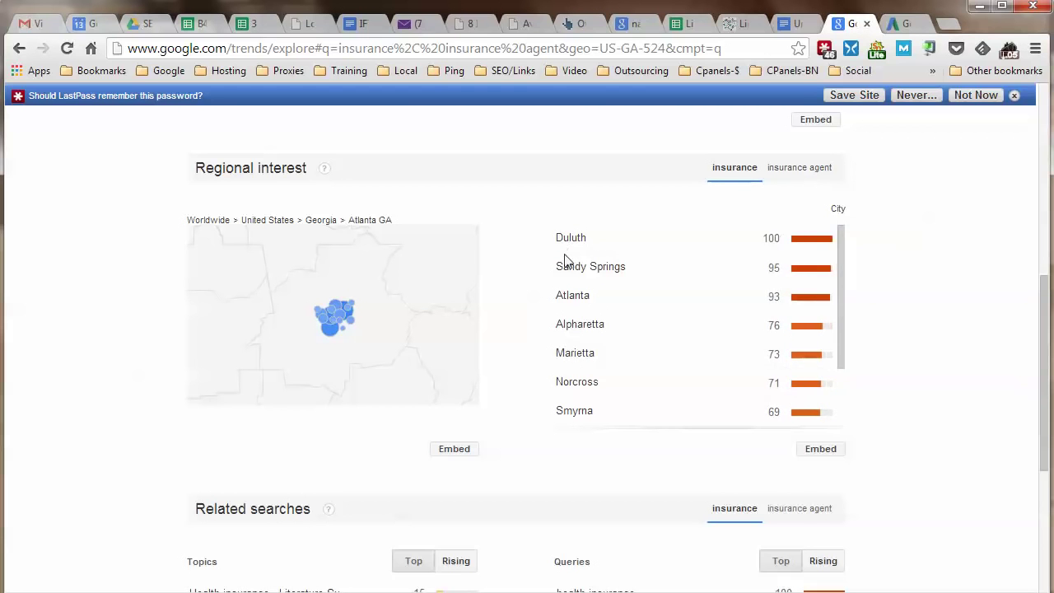
click(810, 168)
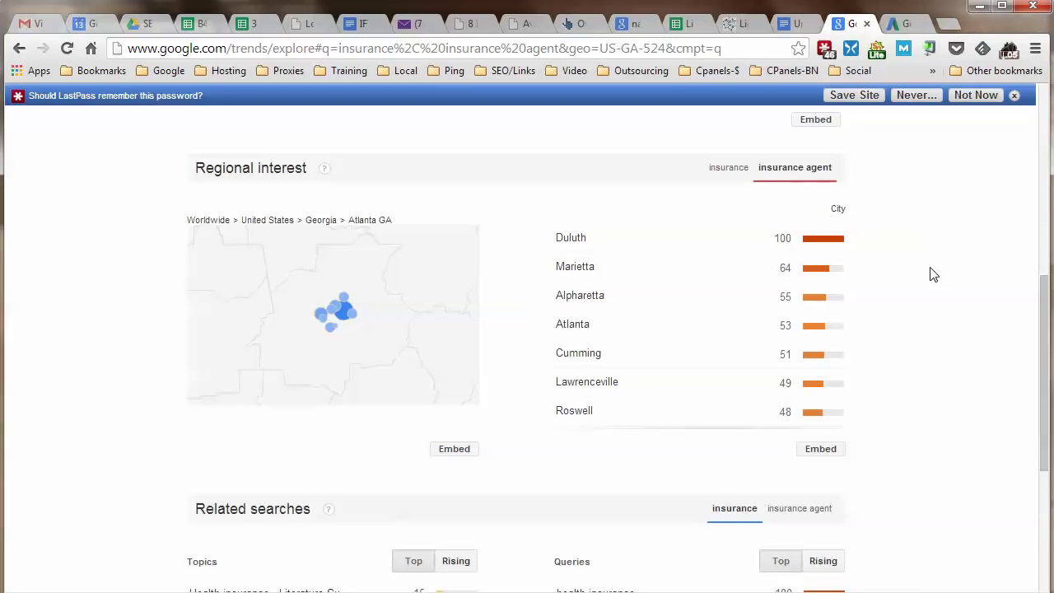
Show the related searches for "insurance agent" and read through its top queries
scroll(933, 274, down, 3)
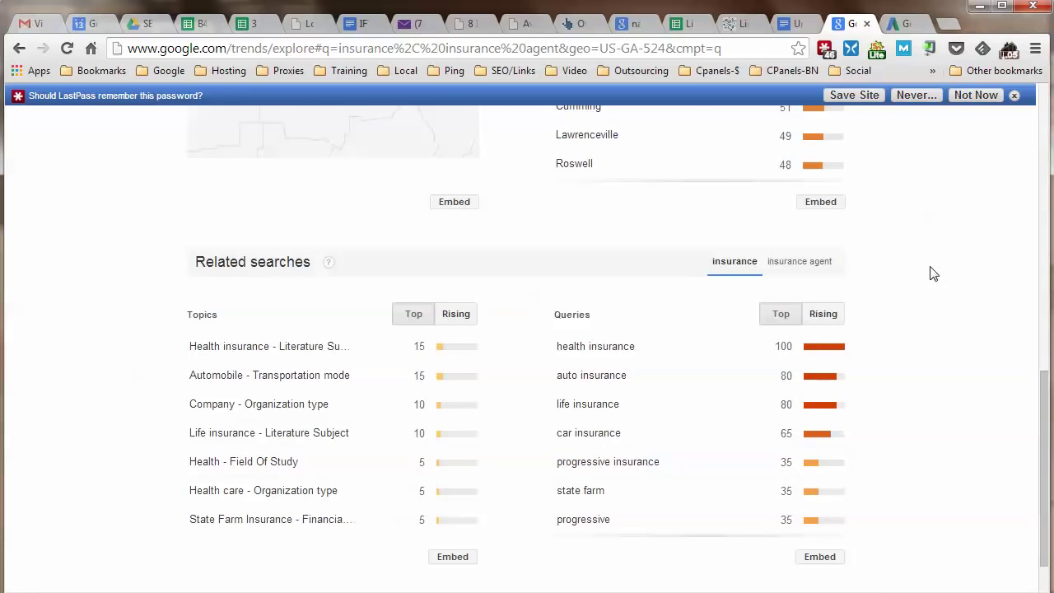
click(809, 262)
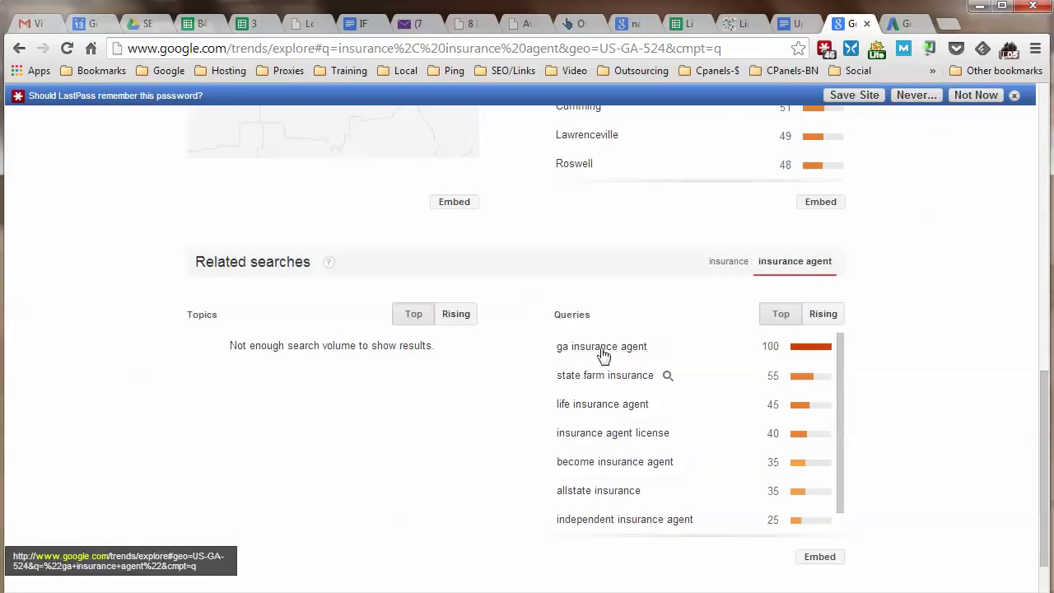
scroll(984, 354, up, 1)
scroll(983, 354, down, 2)
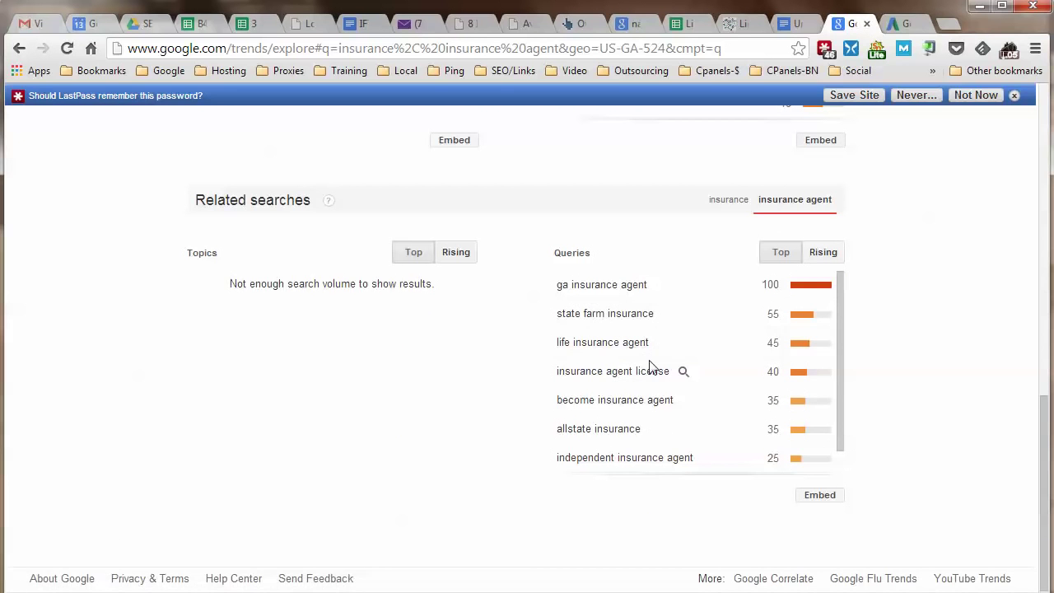
scroll(687, 376, down, 1)
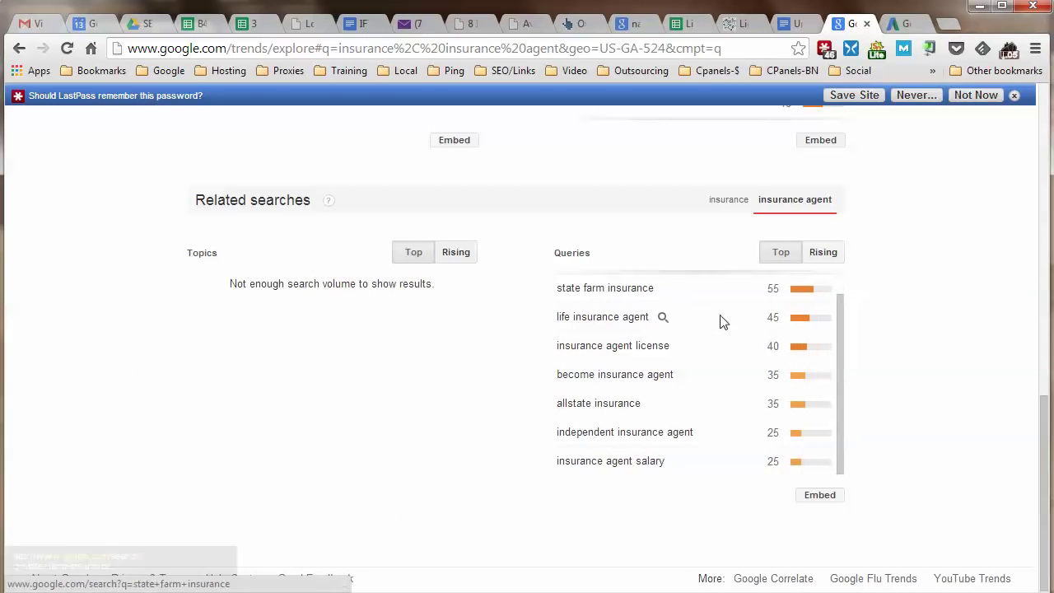
Check the rising queries for "insurance agent", then go back to its top queries and review them with the city ranking
click(825, 252)
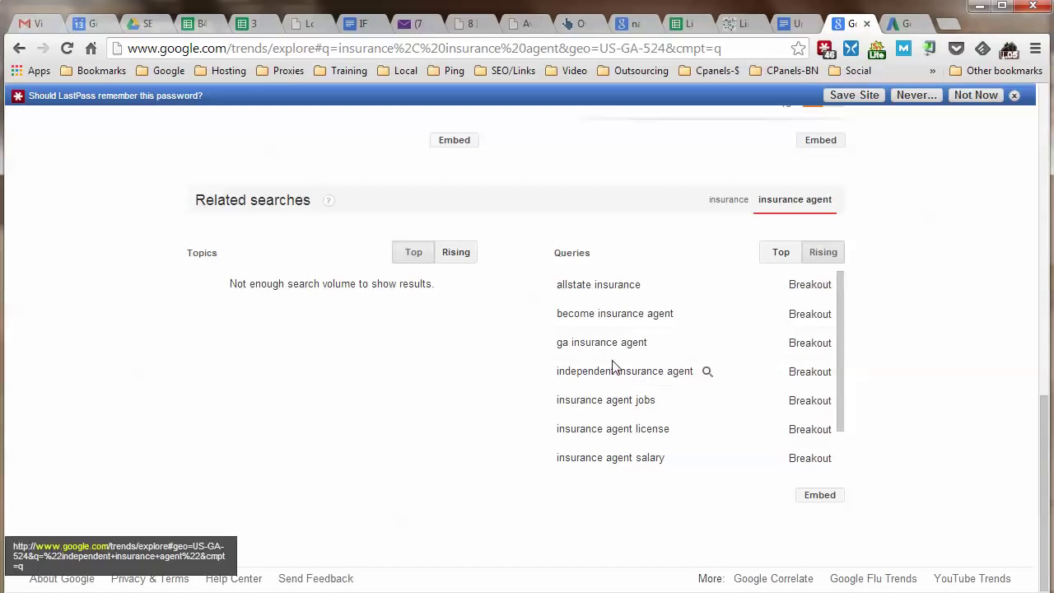
click(778, 252)
scroll(666, 321, up, 2)
scroll(666, 354, up, 2)
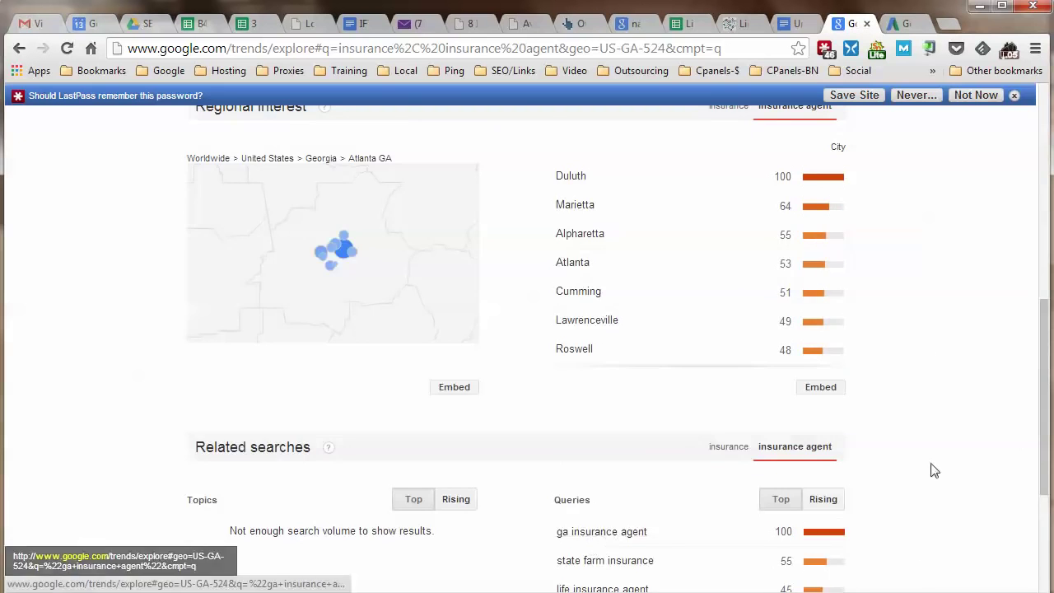
scroll(955, 449, down, 2)
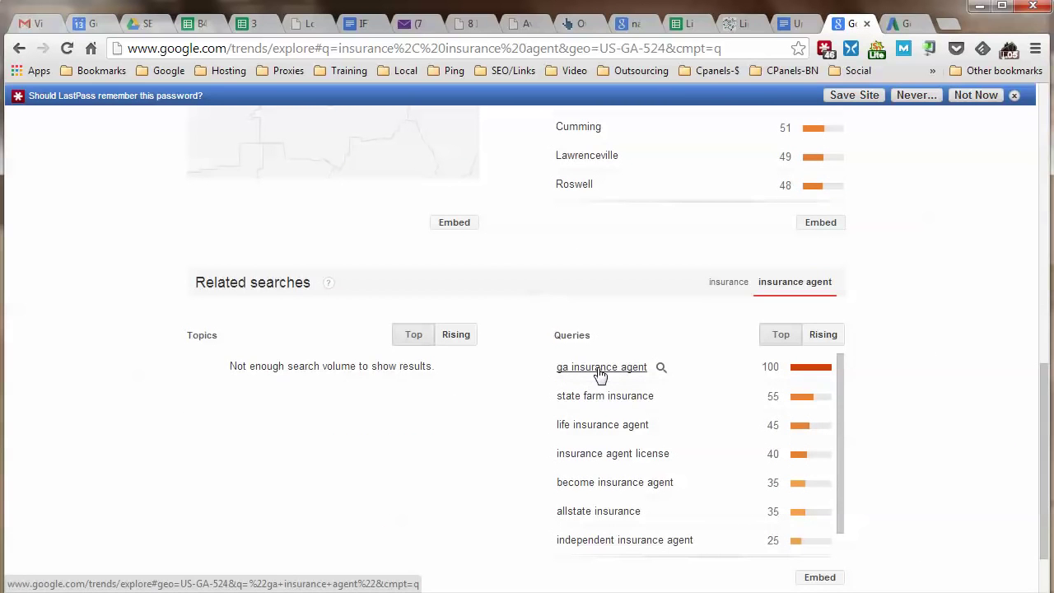
Read through the full list of rising queries for "insurance agent", then return to the document with the keyword notes
click(822, 334)
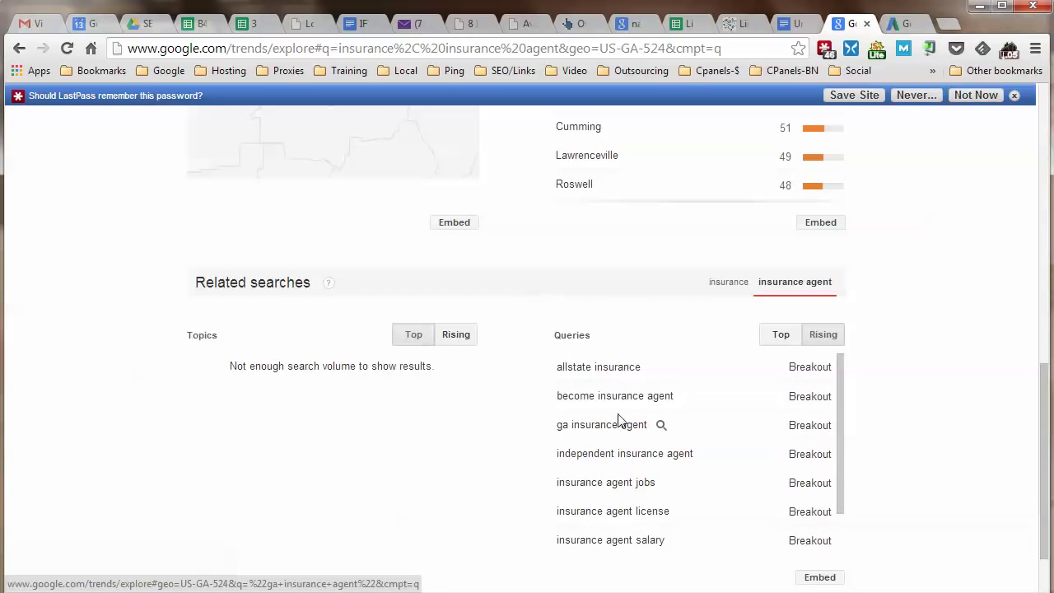
scroll(950, 418, down, 1)
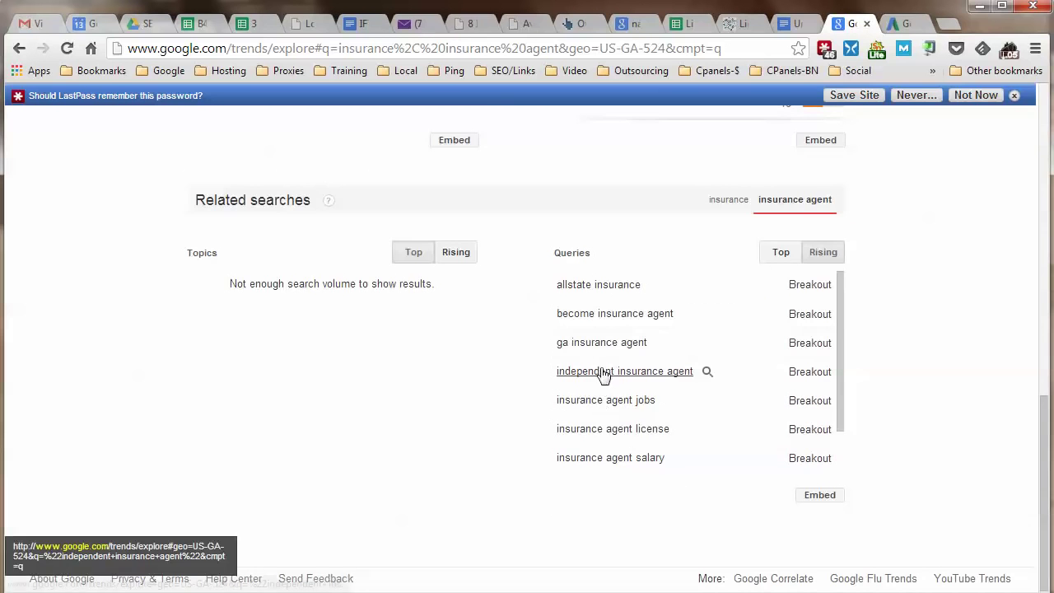
scroll(663, 383, down, 1)
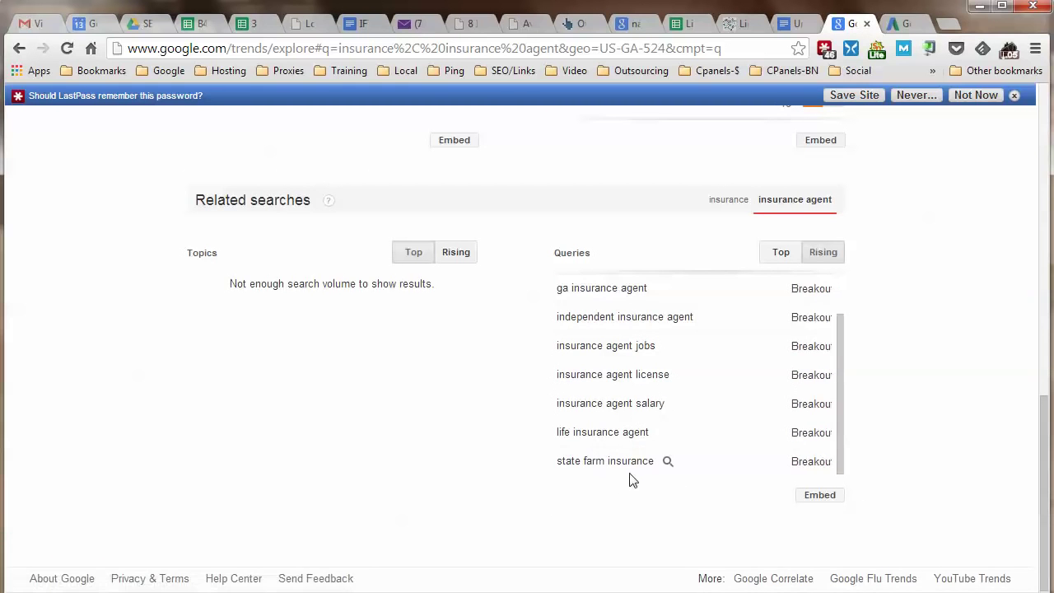
key(ctrl+shift+Tab)
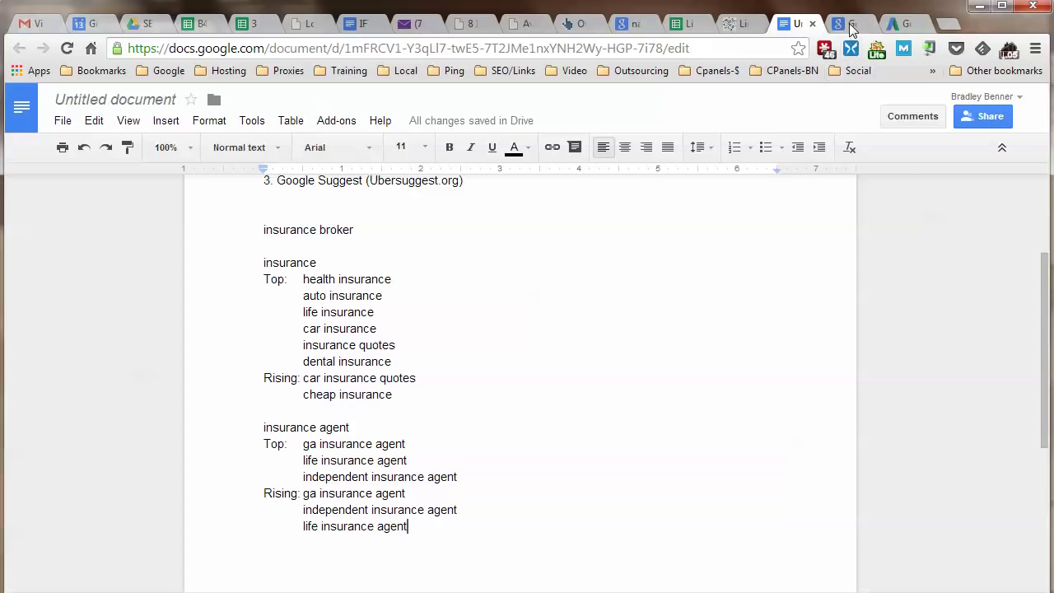
Switch to AdWords Keyword Planner and open the search for new keyword and ad group ideas
click(901, 23)
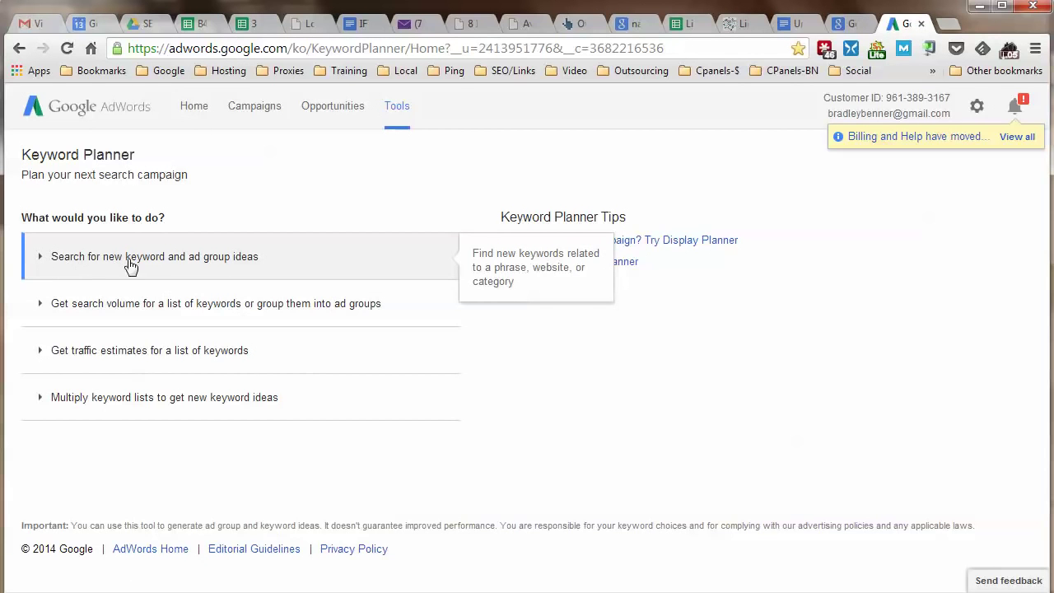
click(216, 263)
scroll(527, 338, down, 1)
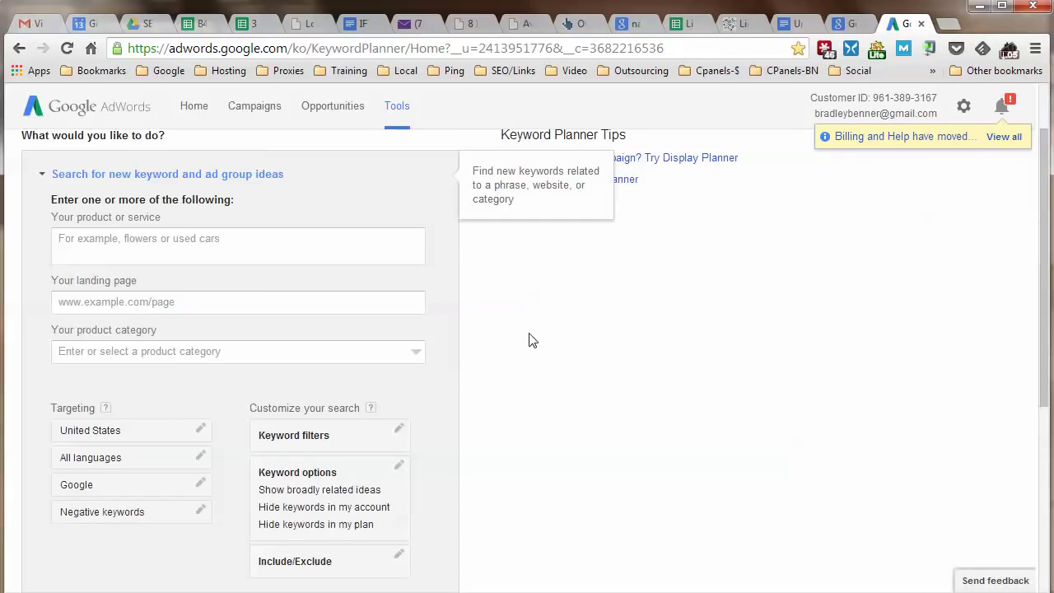
Set the targeting location to Atlanta, Georgia, United States and remove the United States country target
click(145, 430)
scroll(333, 441, down, 1)
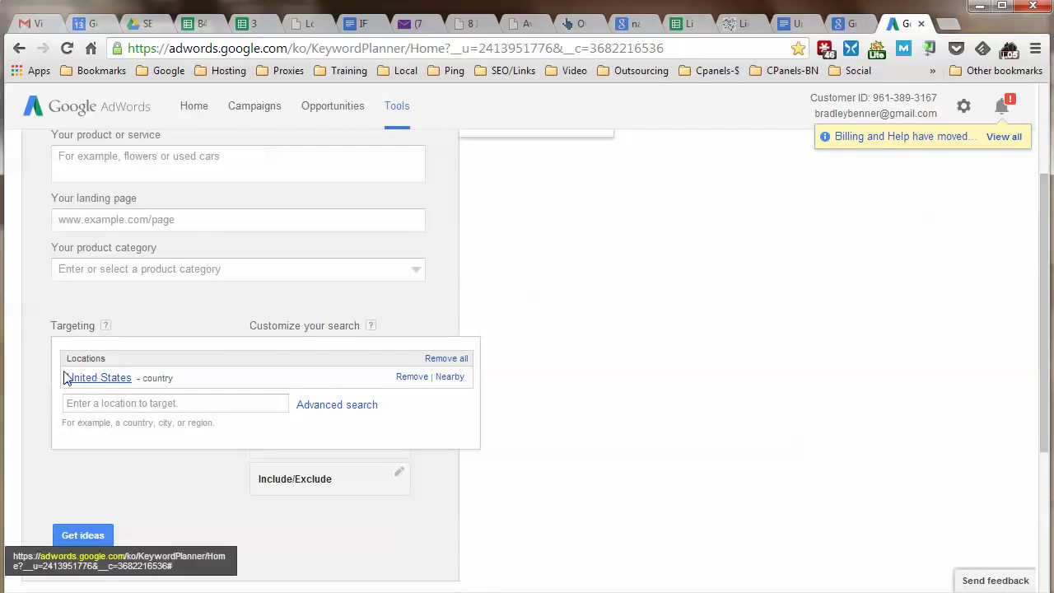
click(115, 402)
text(a)
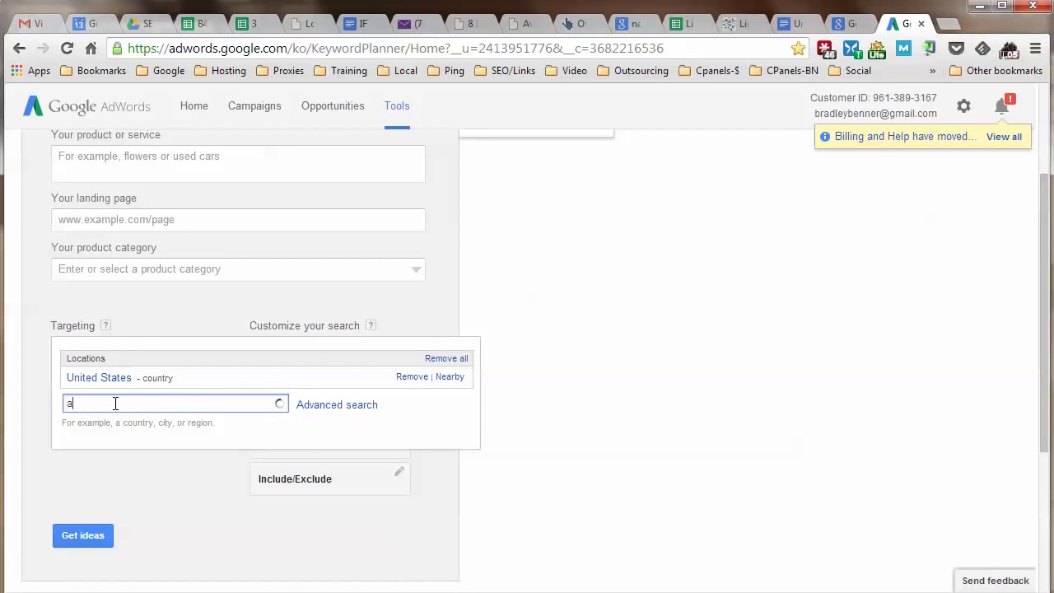
text(tla)
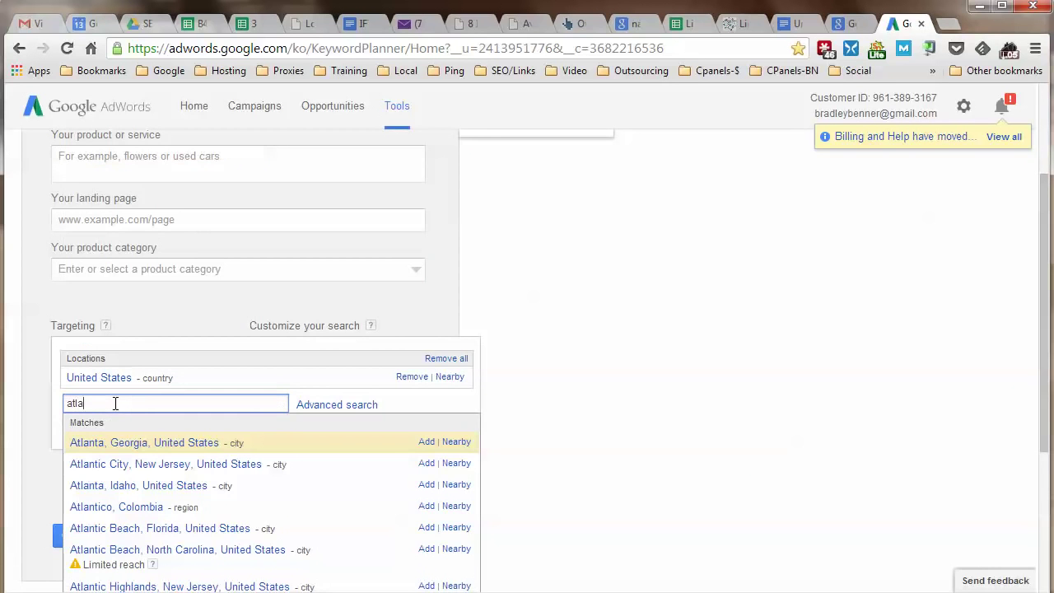
click(426, 445)
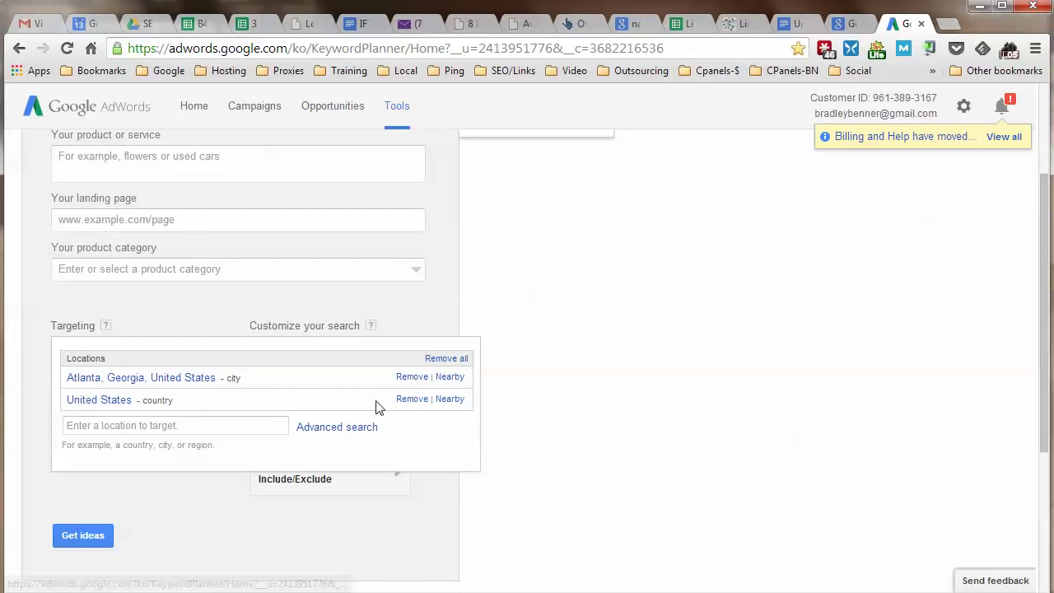
click(411, 399)
click(202, 463)
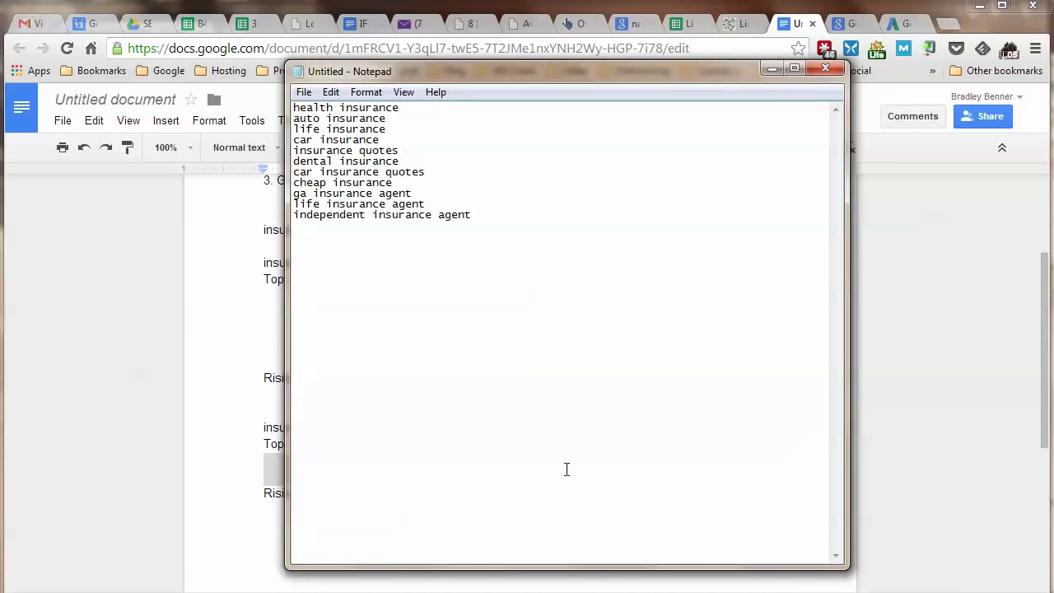
Copy the whole insurance keyword list from Notepad into Keyword Planner's product or service field and get ideas for it
mouse_move(293, 113)
mouse_down()
mouse_move(399, 120)
mouse_move(467, 214)
mouse_up()
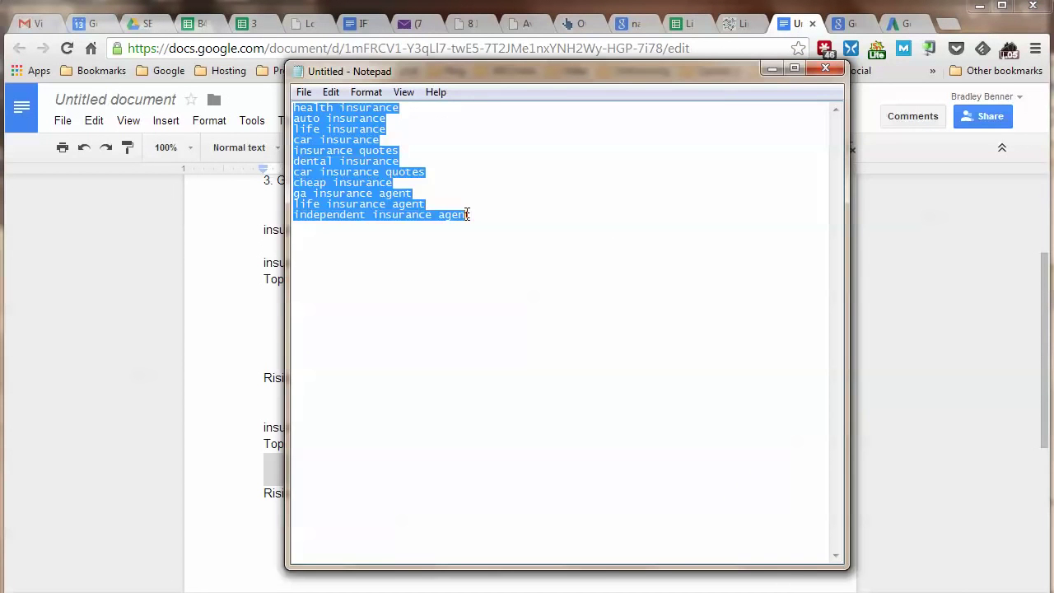
right_click(343, 175)
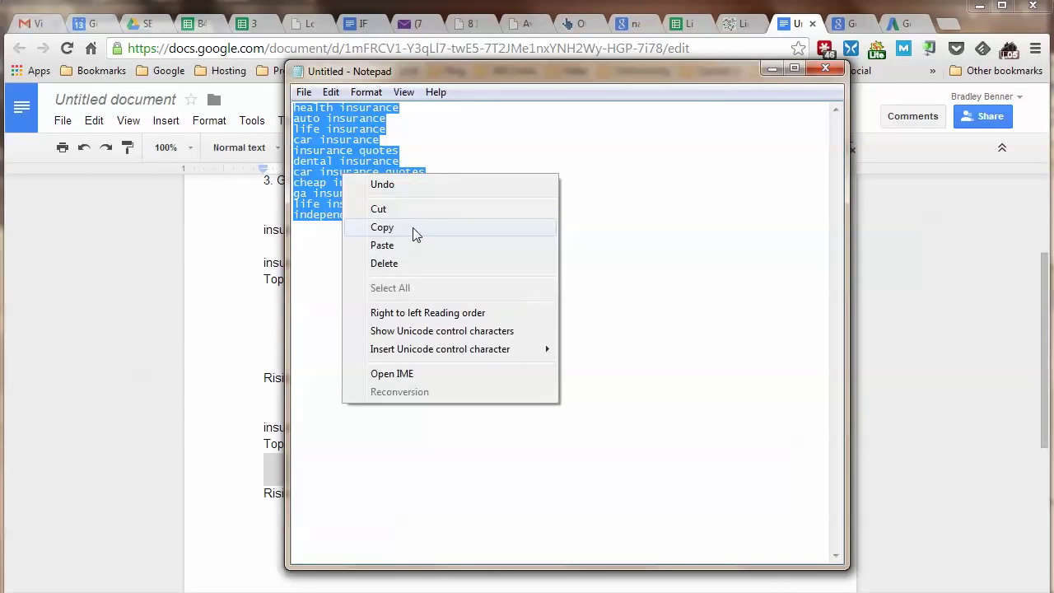
click(412, 227)
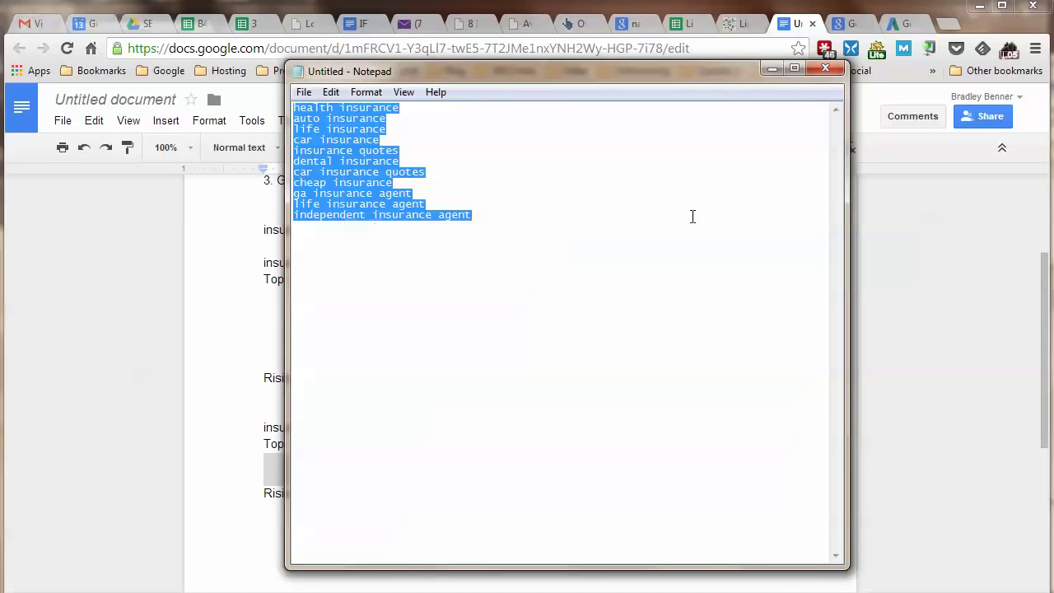
click(895, 24)
click(132, 161)
right_click(131, 160)
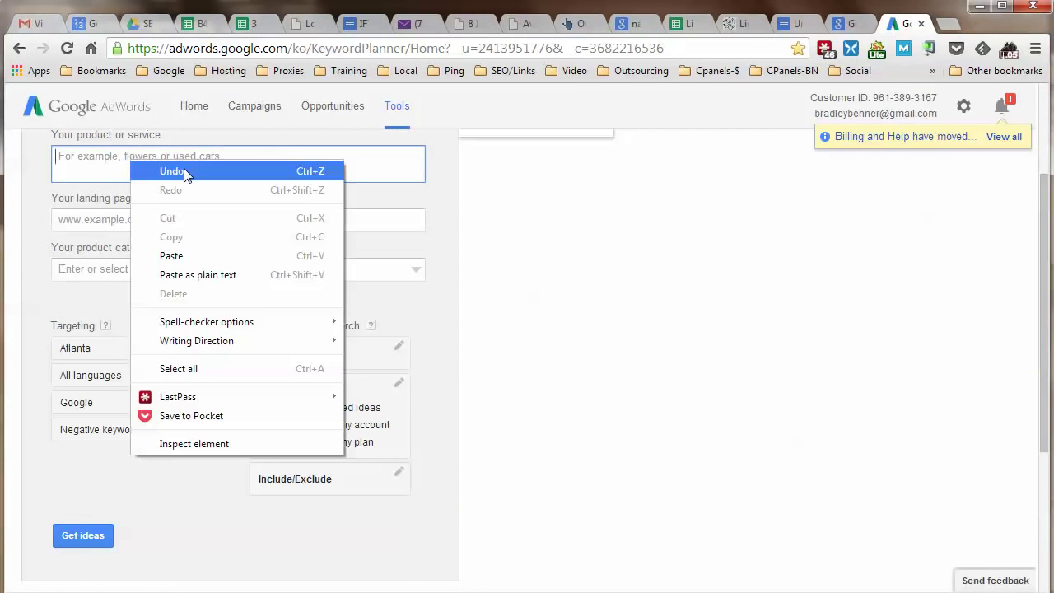
click(188, 254)
click(78, 541)
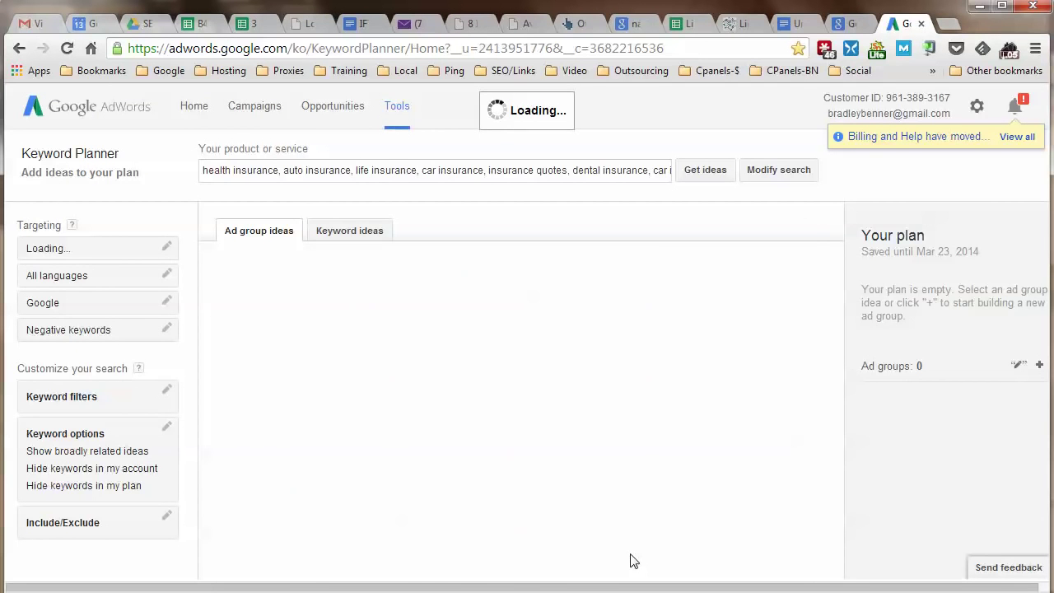
click(429, 564)
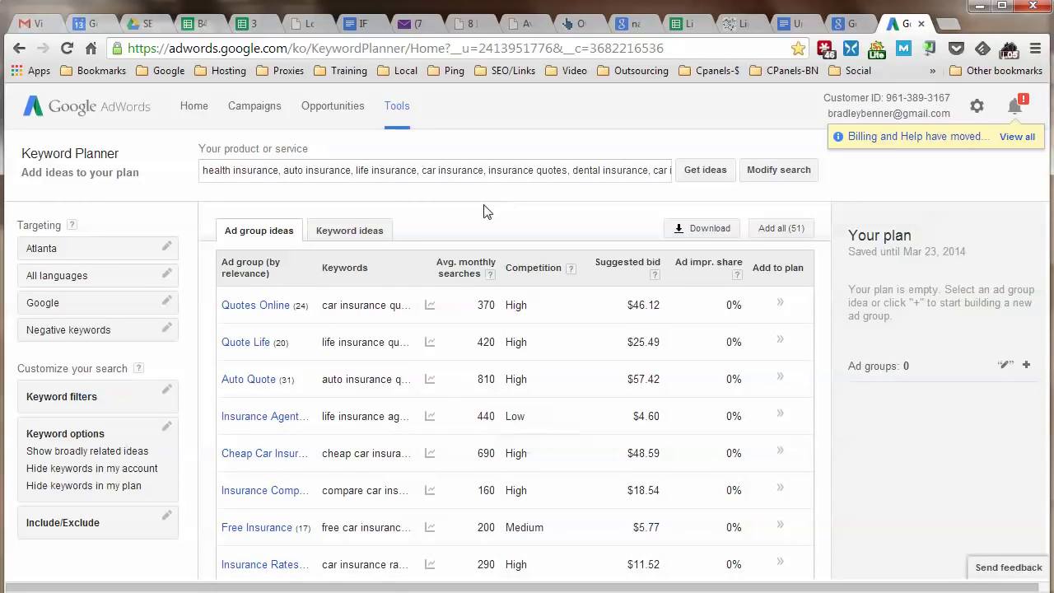
Look through the ad group ideas, then show the keyword ideas and review the entered search terms' monthly searches and competition
scroll(329, 230, down, 1)
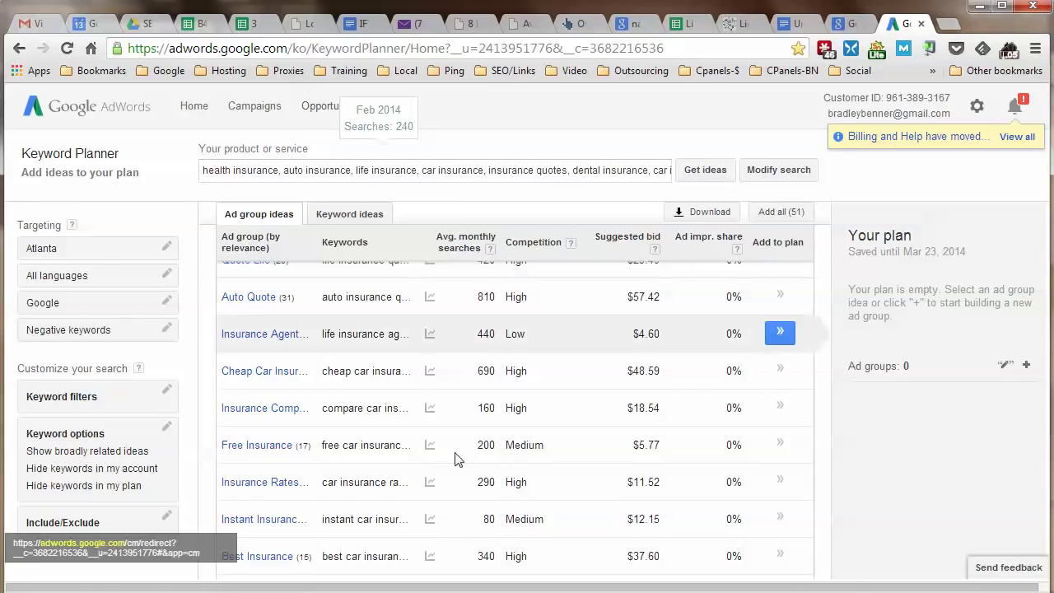
scroll(251, 412, up, 1)
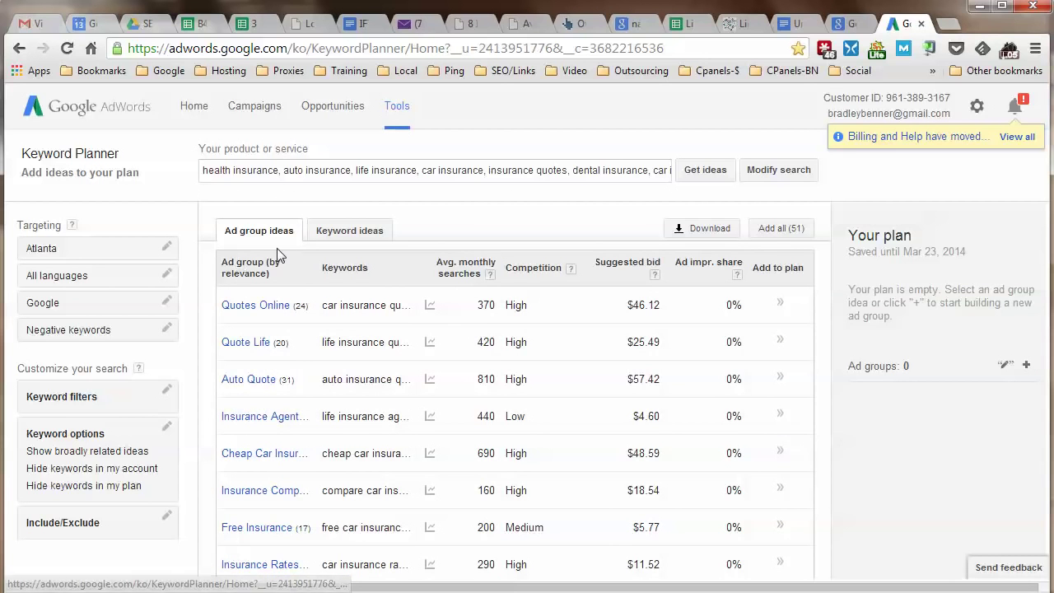
click(332, 234)
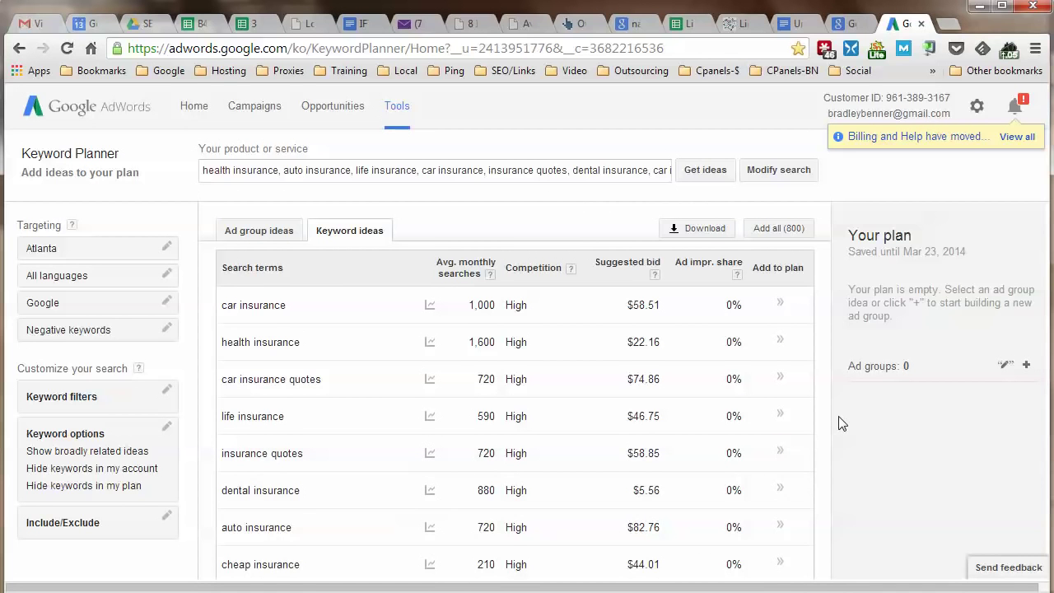
scroll(823, 428, down, 2)
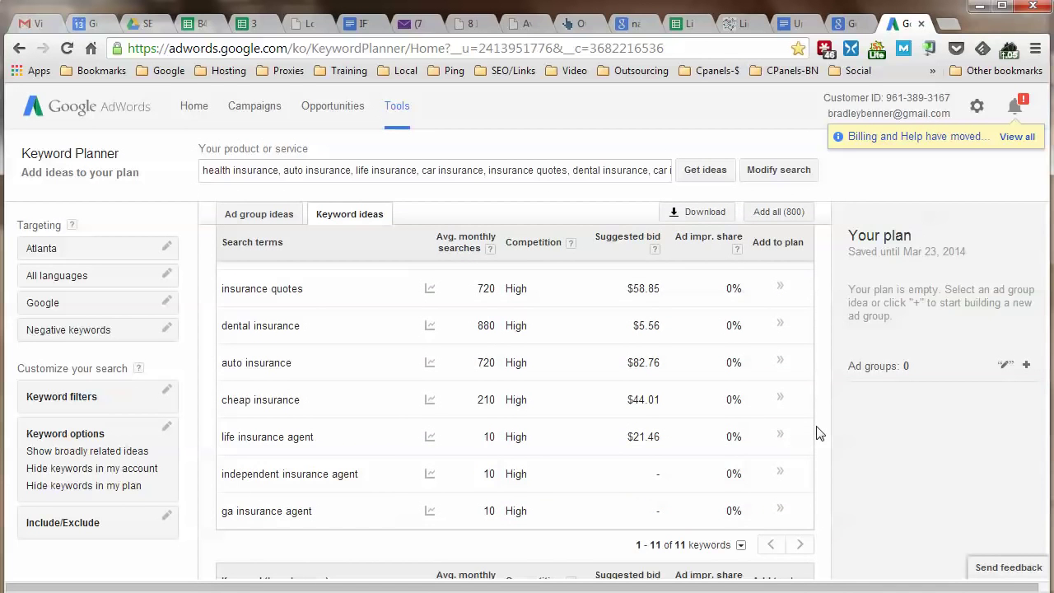
scroll(819, 432, up, 1)
scroll(819, 434, down, 1)
scroll(208, 574, up, 1)
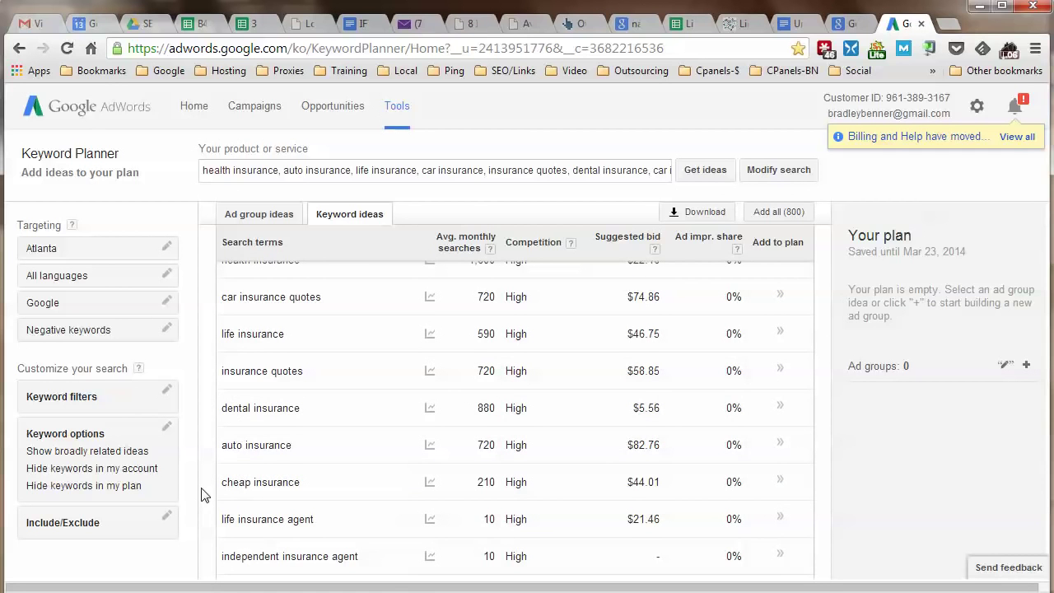
scroll(205, 494, up, 1)
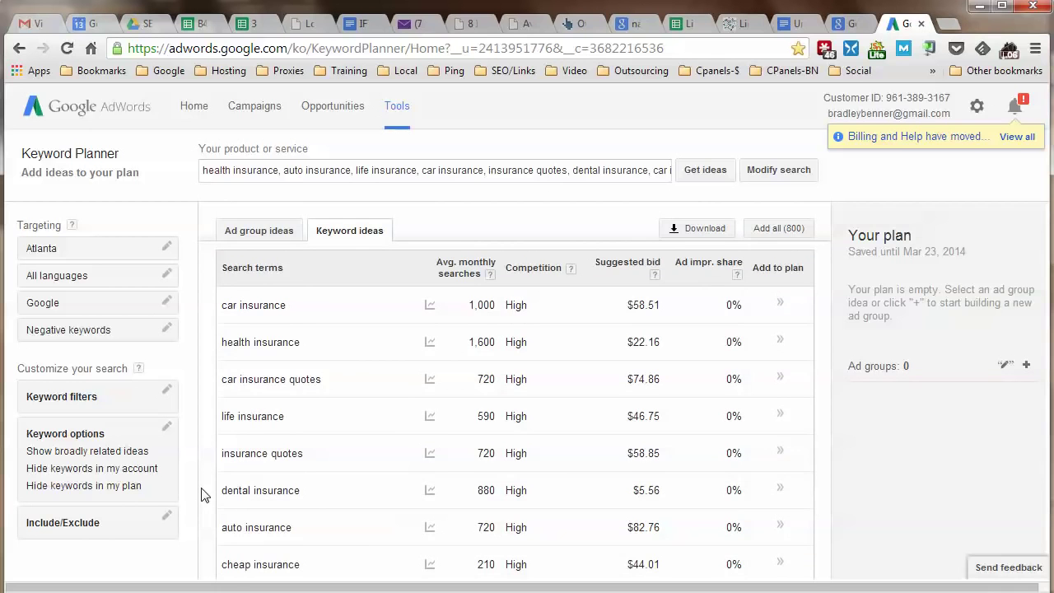
Sort the search terms by average monthly searches, highest first, and look over the ranking
click(455, 269)
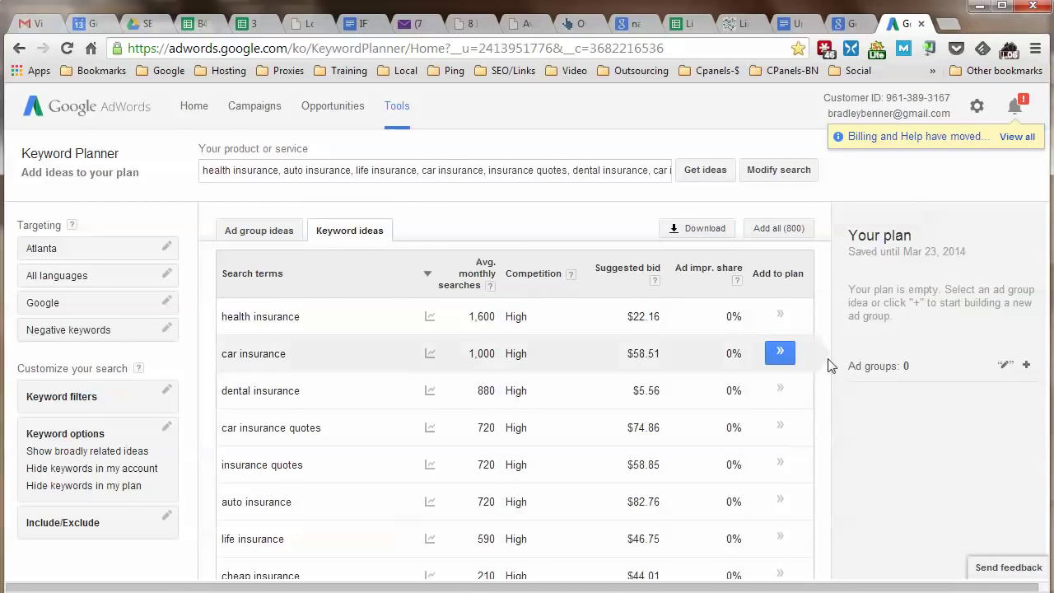
scroll(830, 364, down, 1)
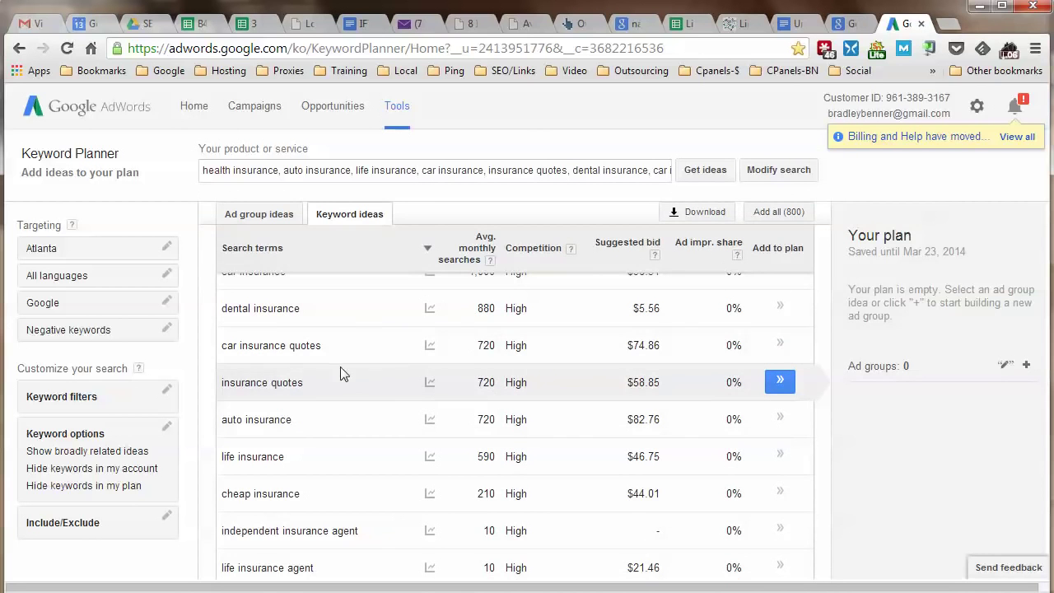
scroll(272, 304, up, 1)
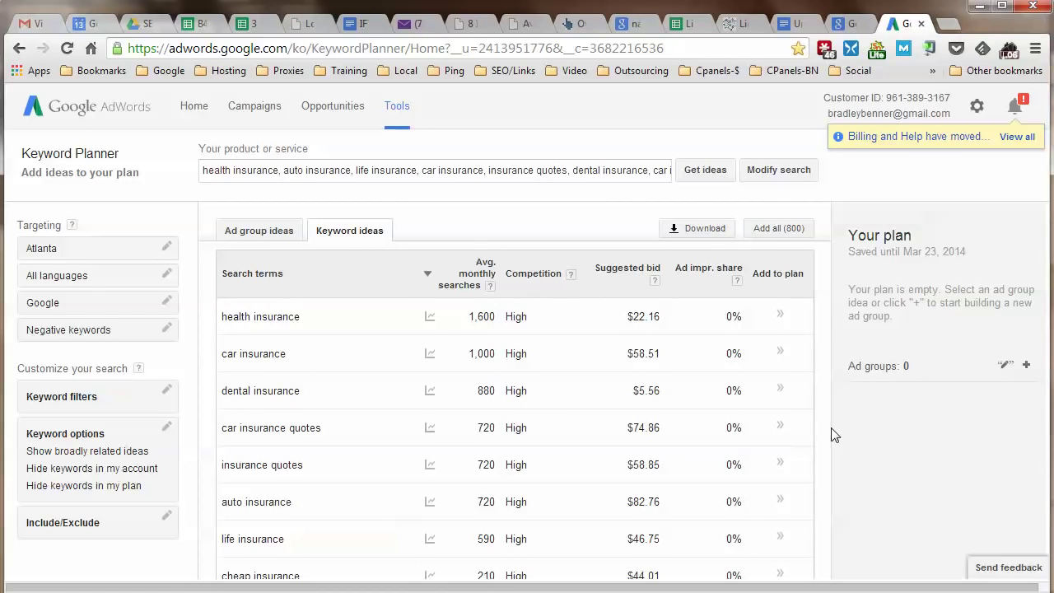
Examine the suggested keywords by relevance below the search terms, from "renters insurance" down to "health insurance marketplace", with their monthly searches
scroll(822, 436, down, 6)
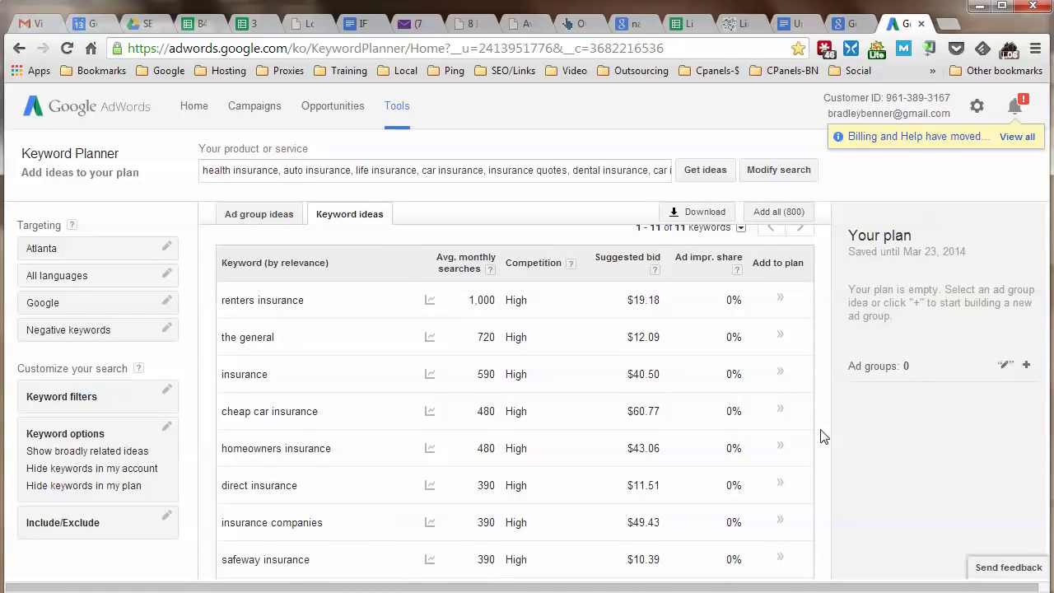
scroll(269, 300, up, 1)
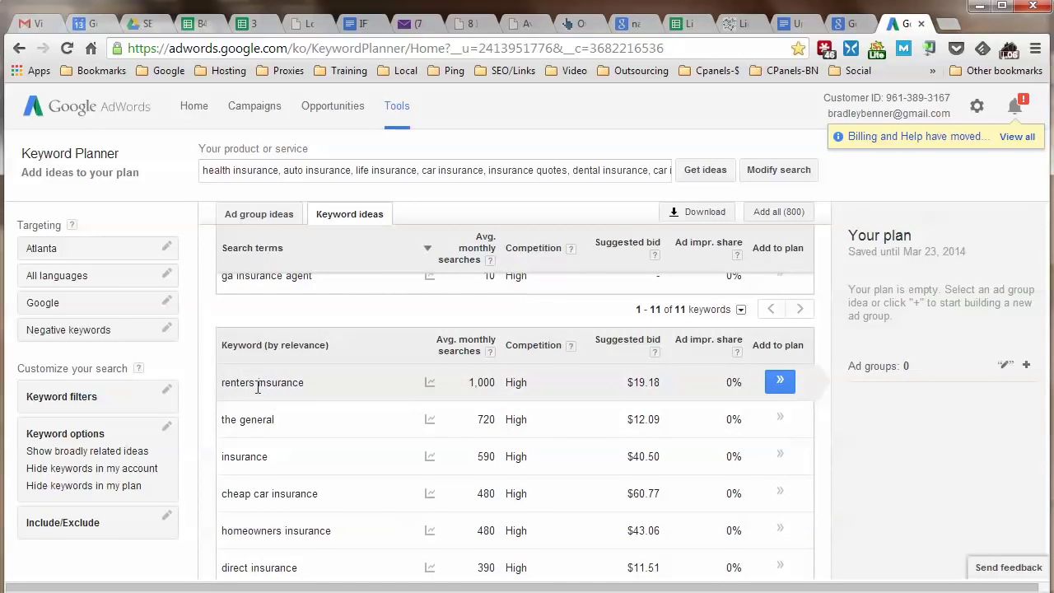
scroll(257, 387, down, 1)
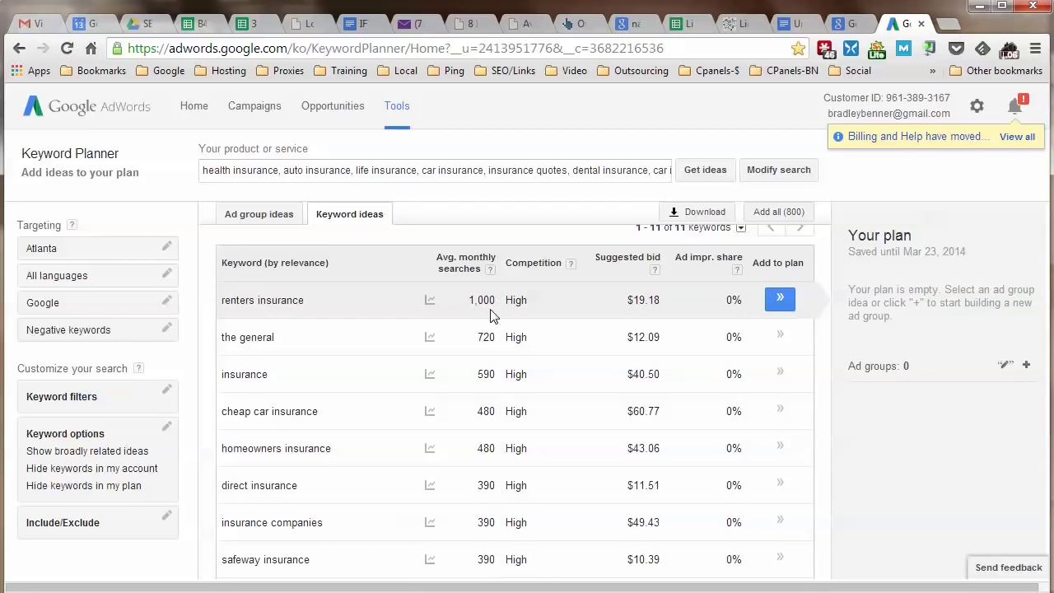
scroll(490, 314, down, 1)
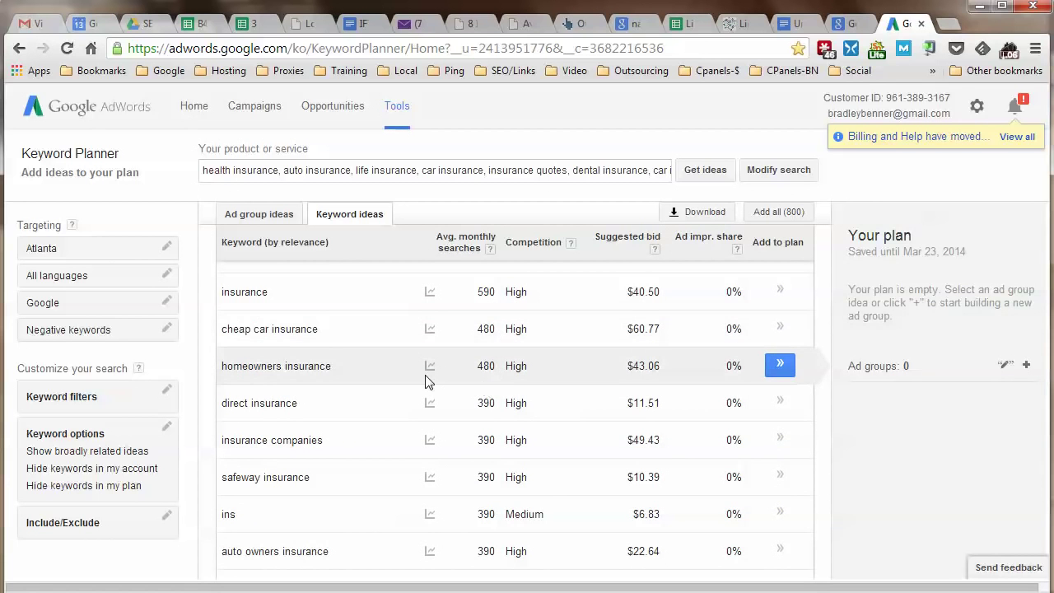
scroll(327, 387, down, 1)
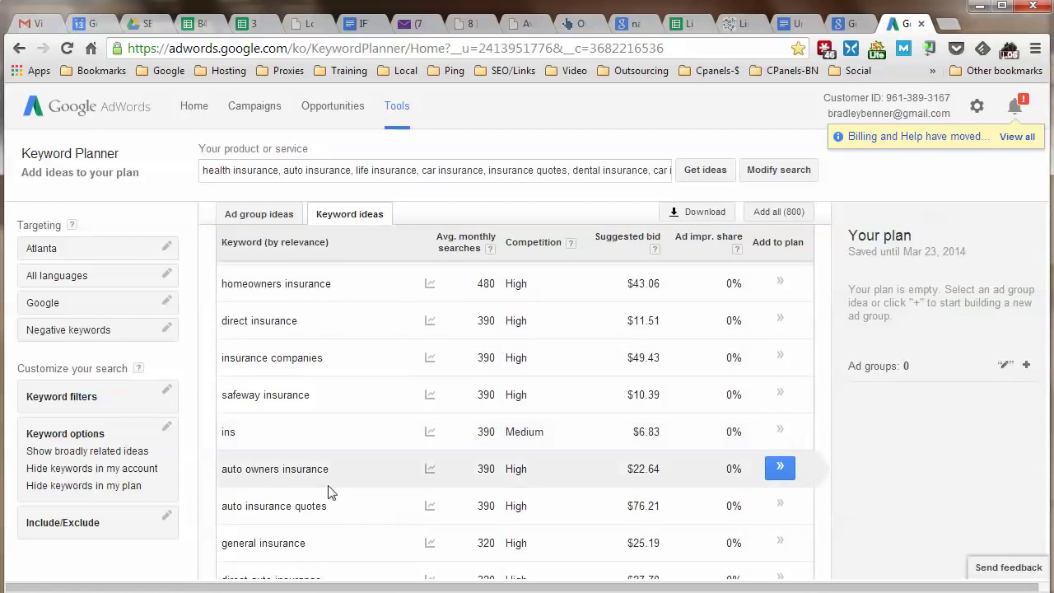
scroll(348, 355, down, 3)
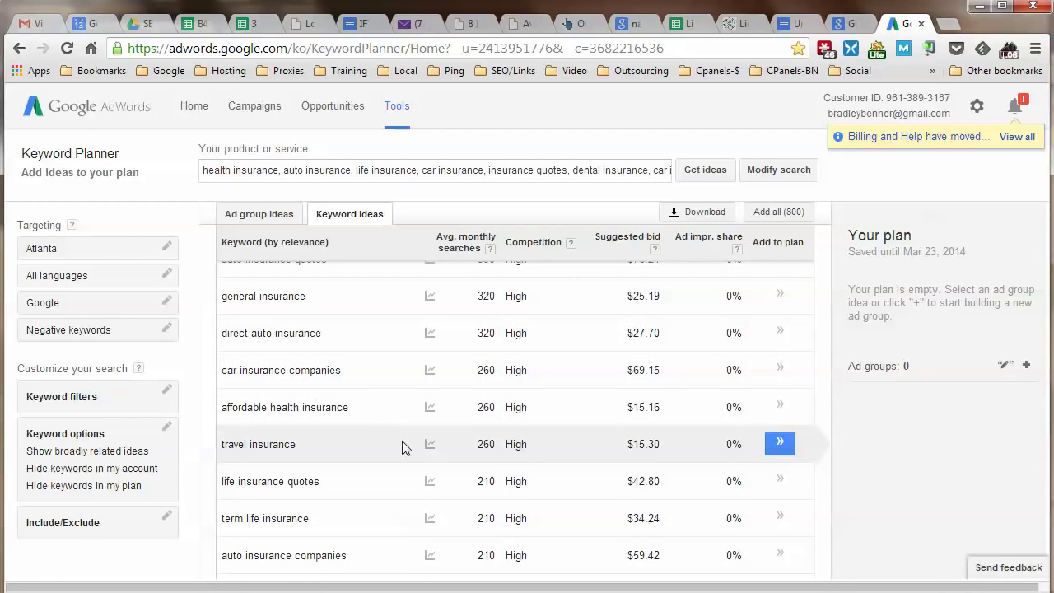
scroll(401, 442, down, 1)
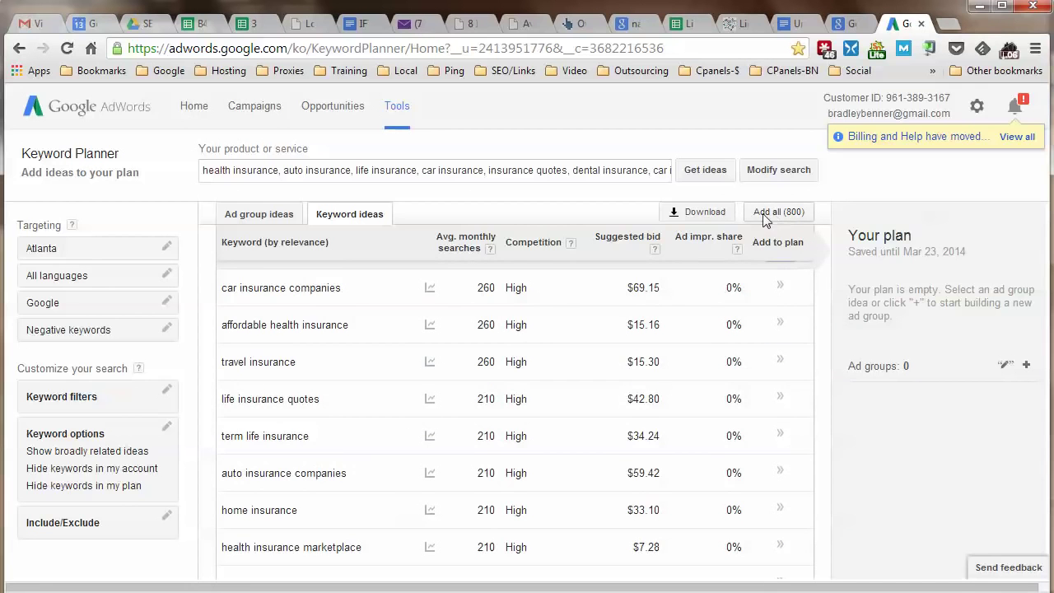
Download the historical statistics for all keyword ideas as an Excel CSV and save the file as Insurance KWs
click(680, 212)
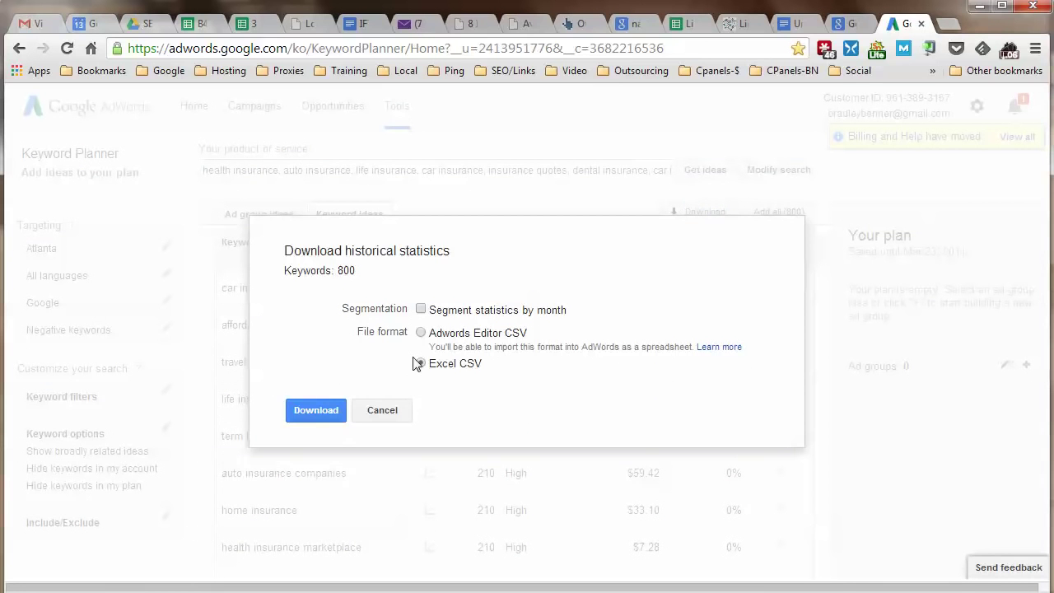
click(295, 418)
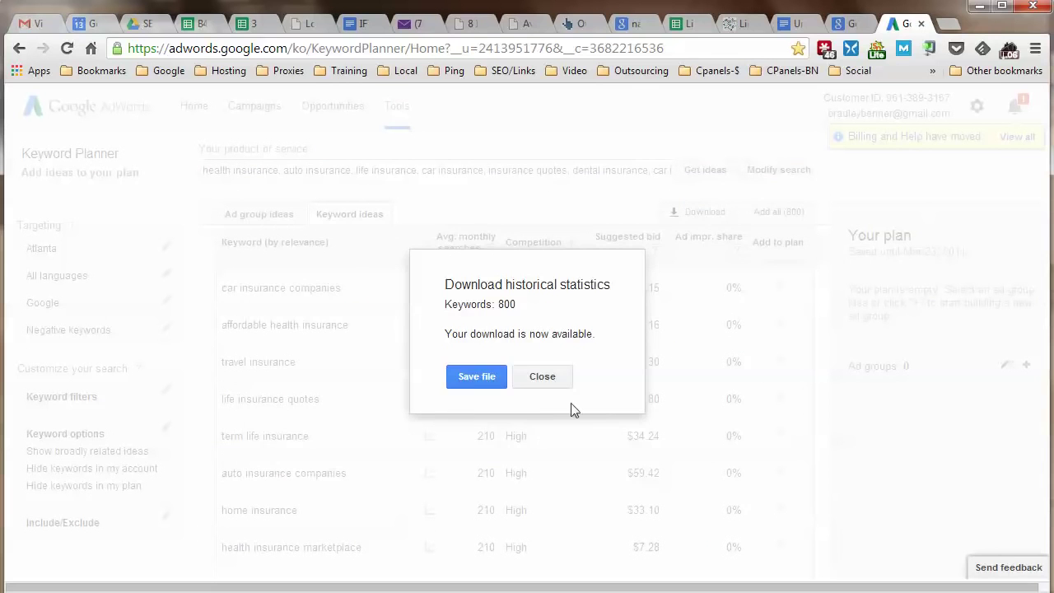
click(472, 382)
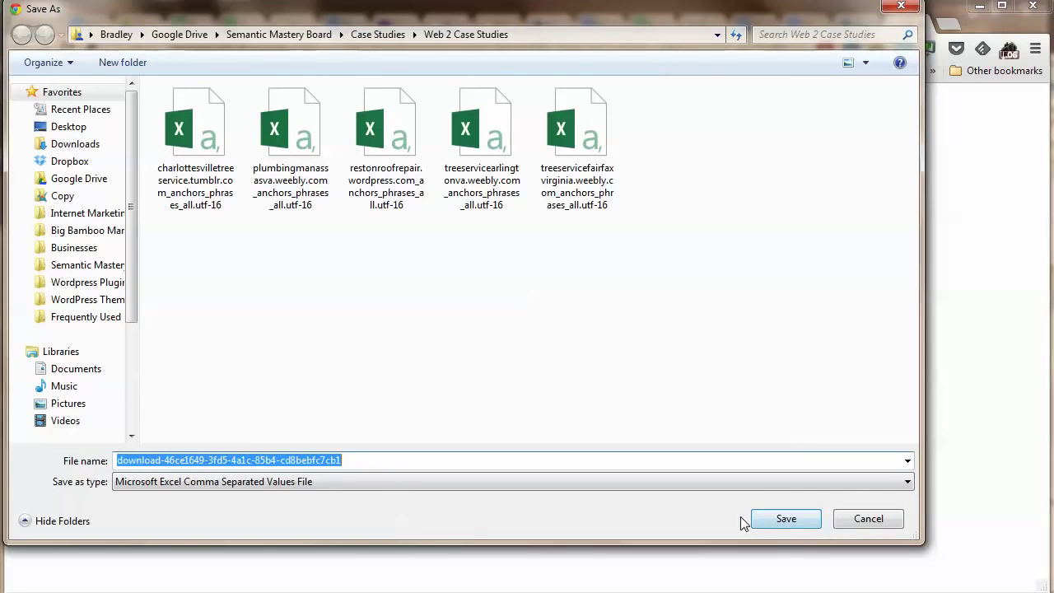
text(l)
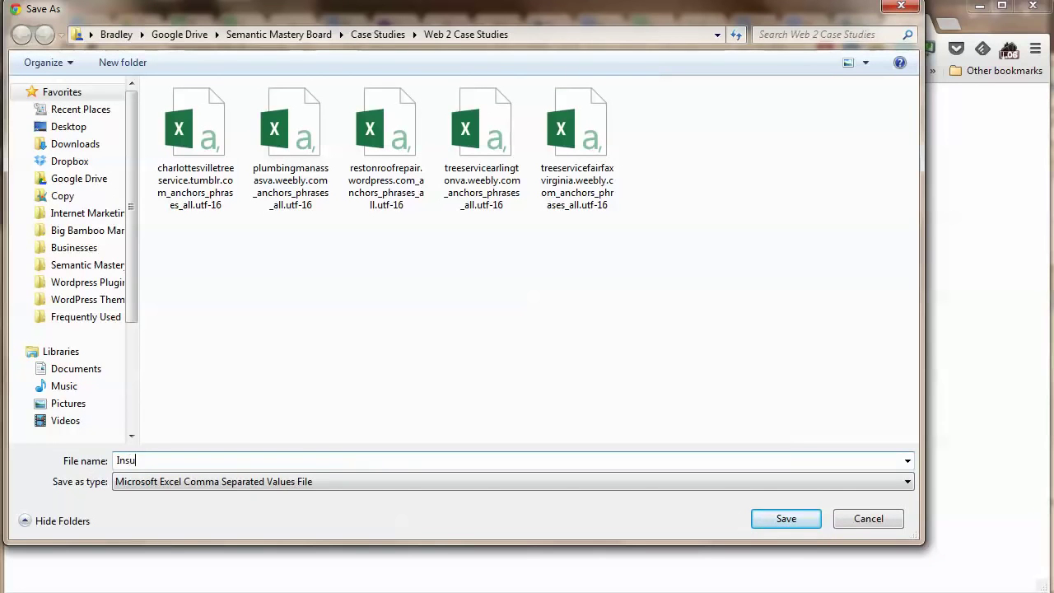
text(nsura)
key(BackSpace)
key(BackSpace)
text(Ws)
click(778, 518)
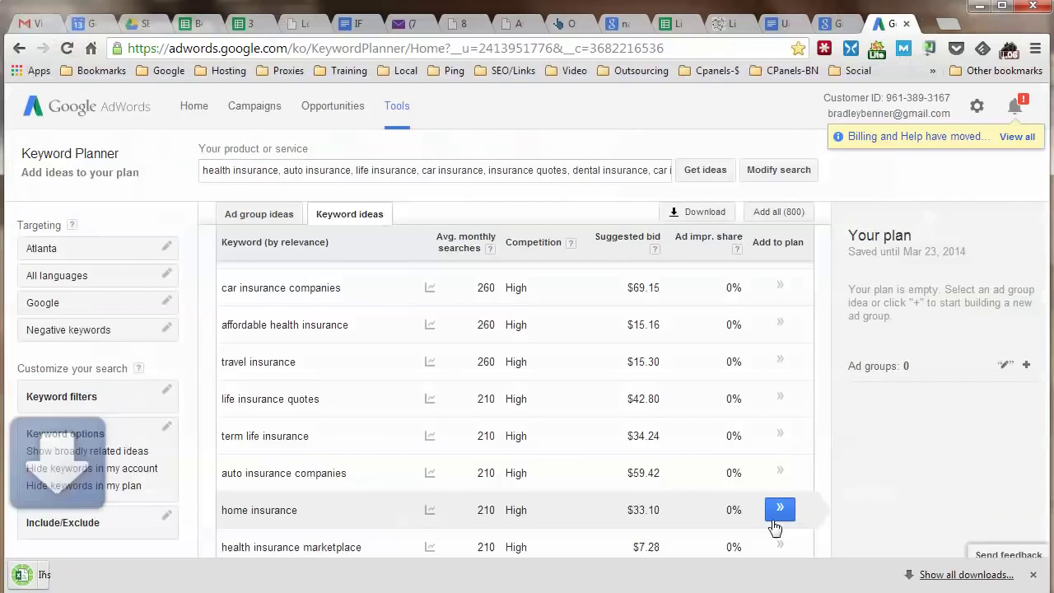
Open the downloaded Insurance KWs file in Excel and delete the Ad group and Currency columns
click(87, 571)
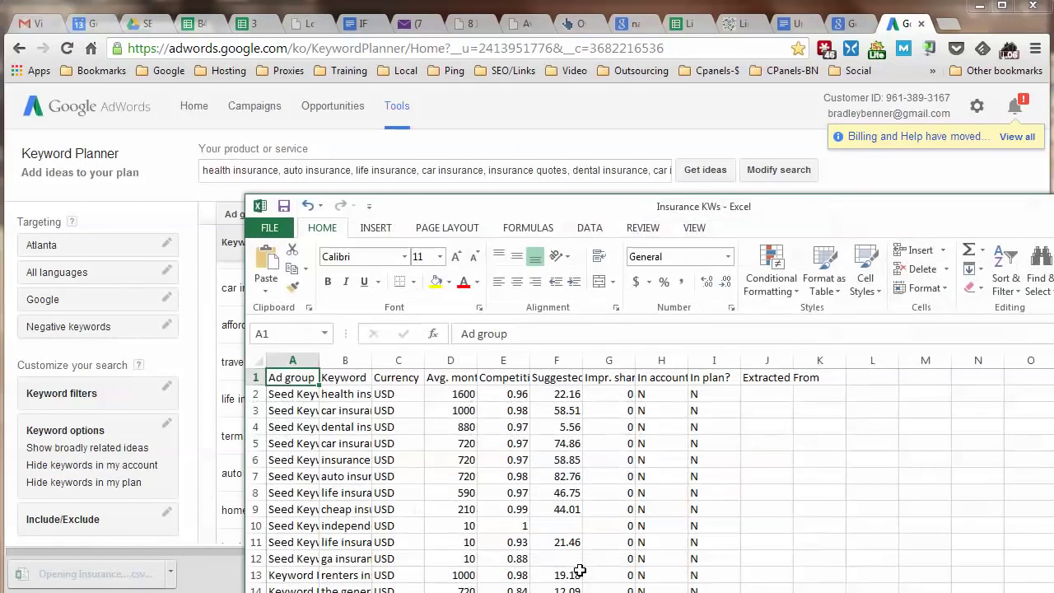
drag(772, 206, 627, 48)
click(148, 203)
right_click(145, 203)
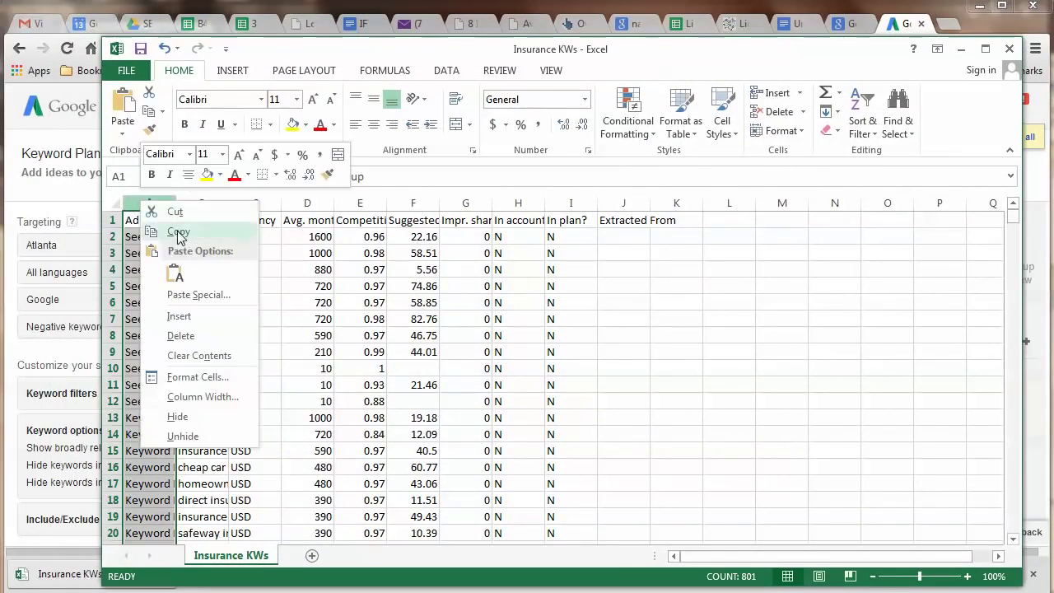
click(181, 335)
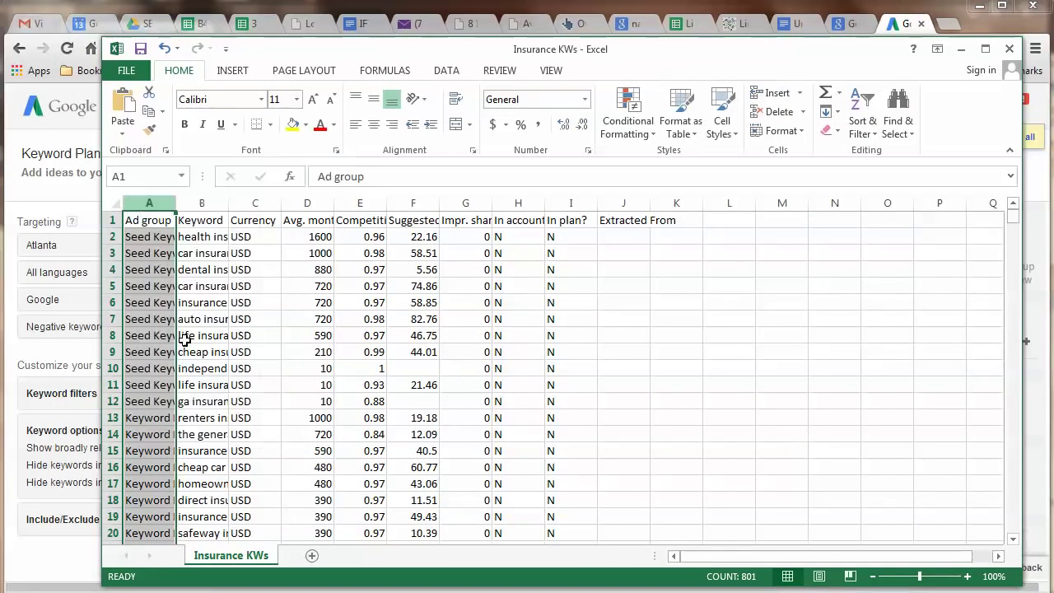
click(208, 198)
right_click(208, 201)
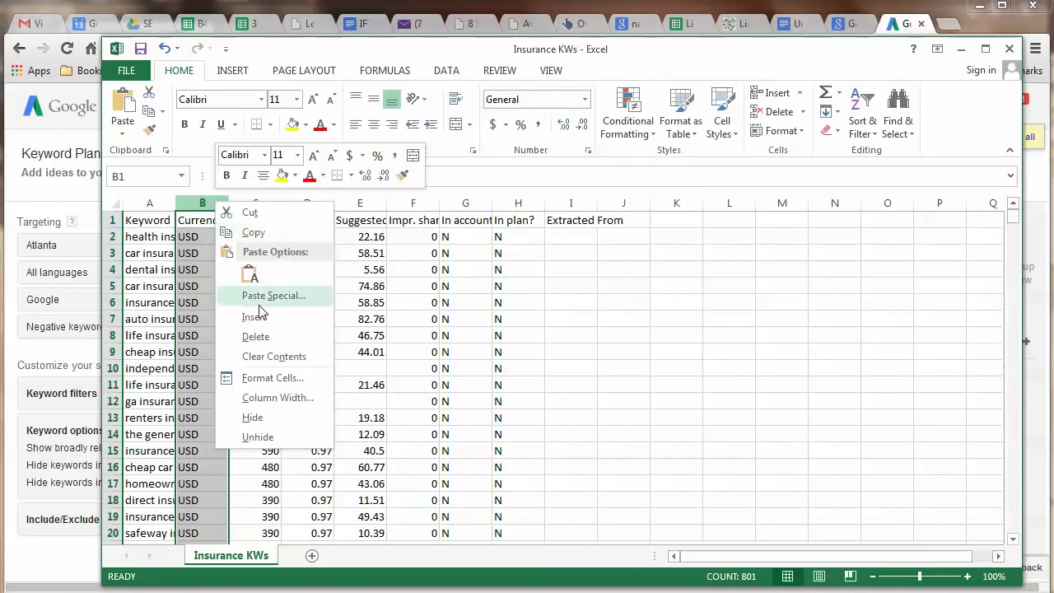
click(257, 333)
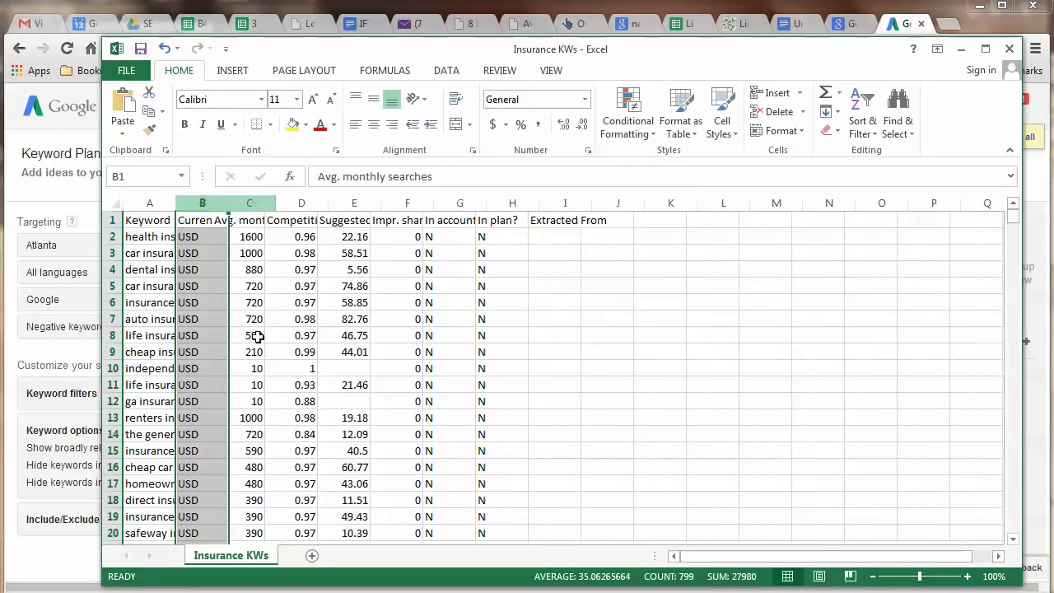
Delete the four columns from Impr. share through Extracted From
click(357, 202)
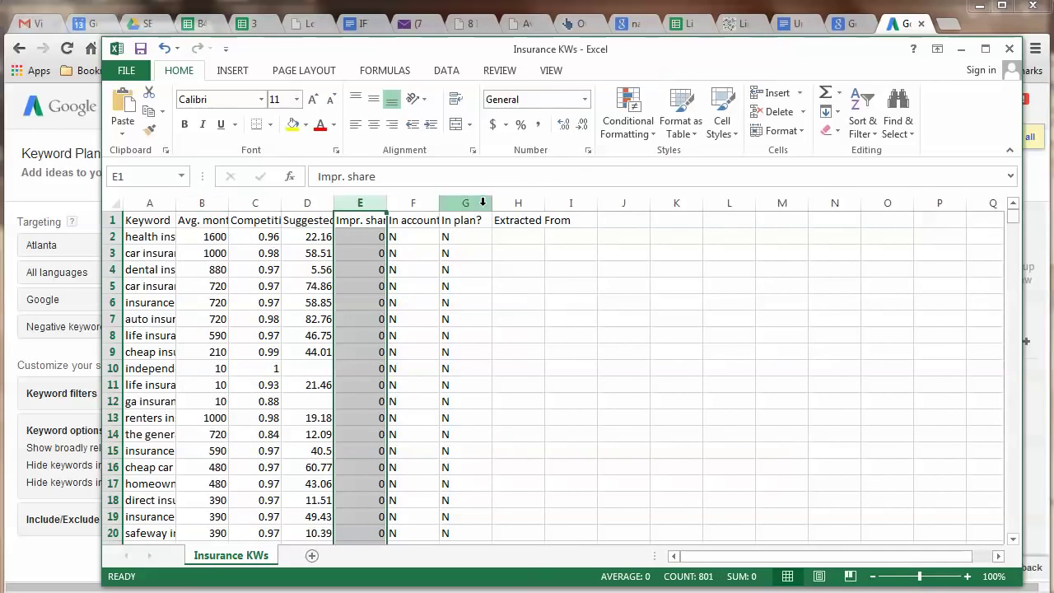
shift+click(518, 210)
right_click(518, 211)
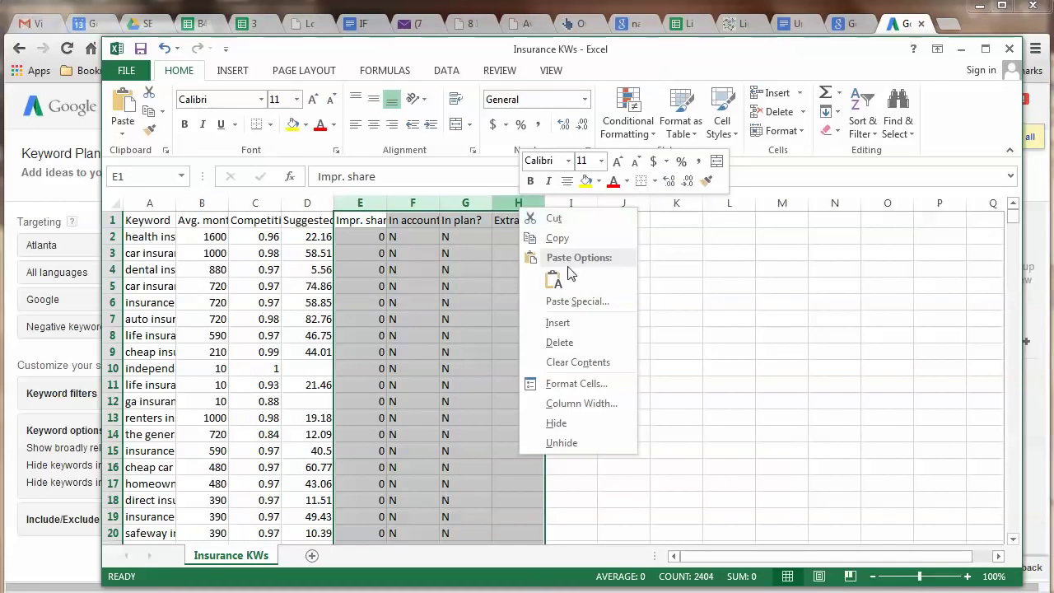
click(572, 344)
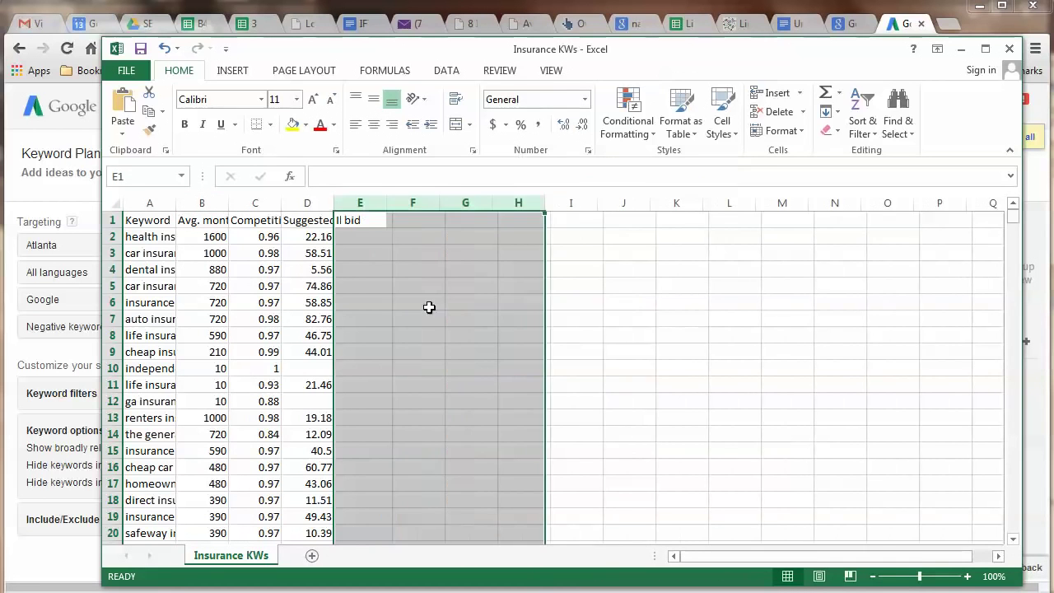
Autofit the widths of the Keyword, Avg. monthly searches, Competition and Suggested bid columns to their contents
double_click(175, 207)
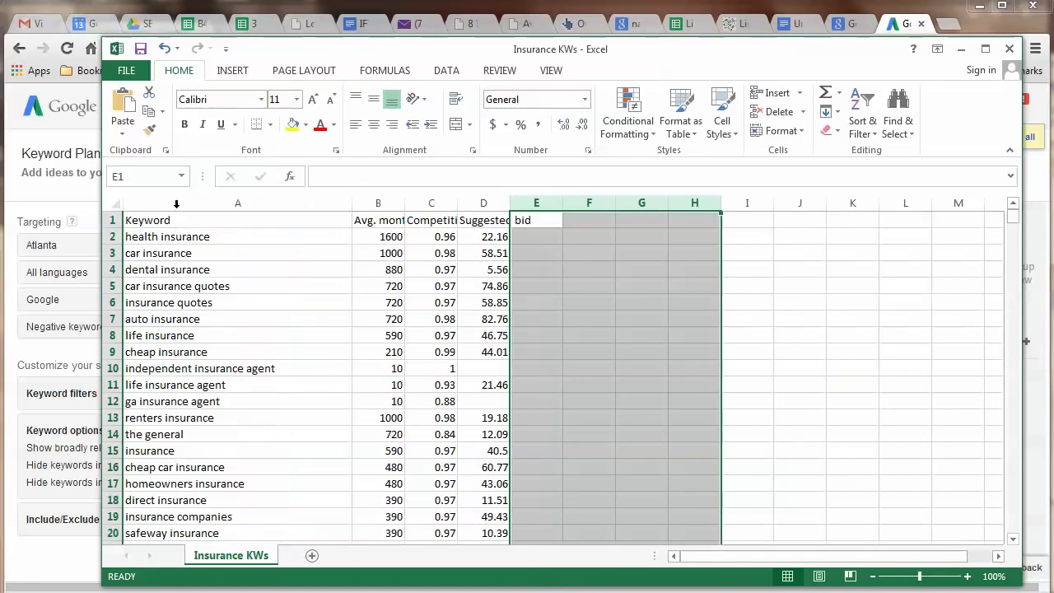
double_click(407, 210)
double_click(527, 207)
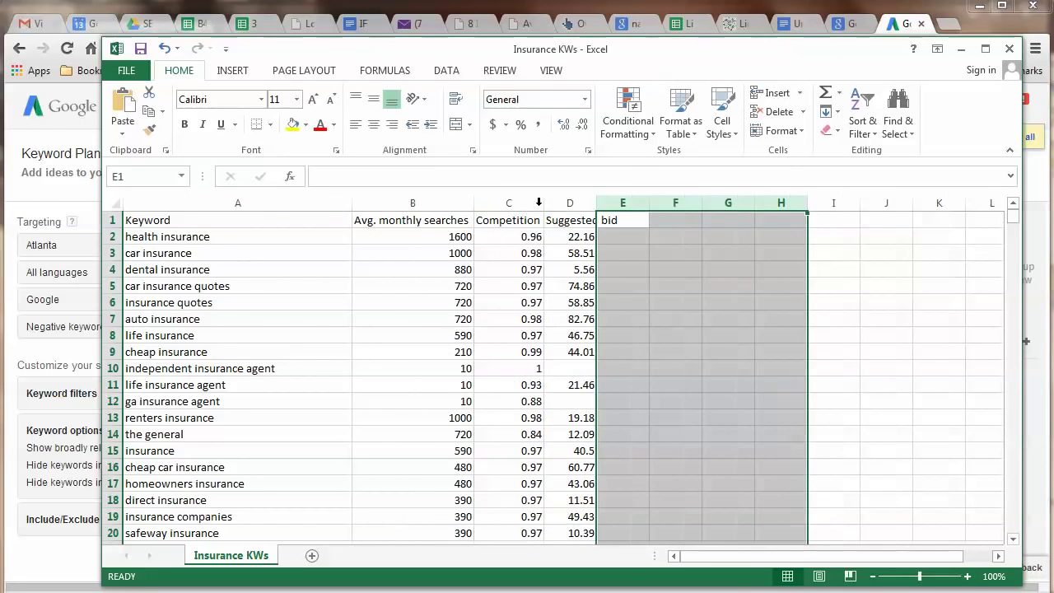
double_click(596, 203)
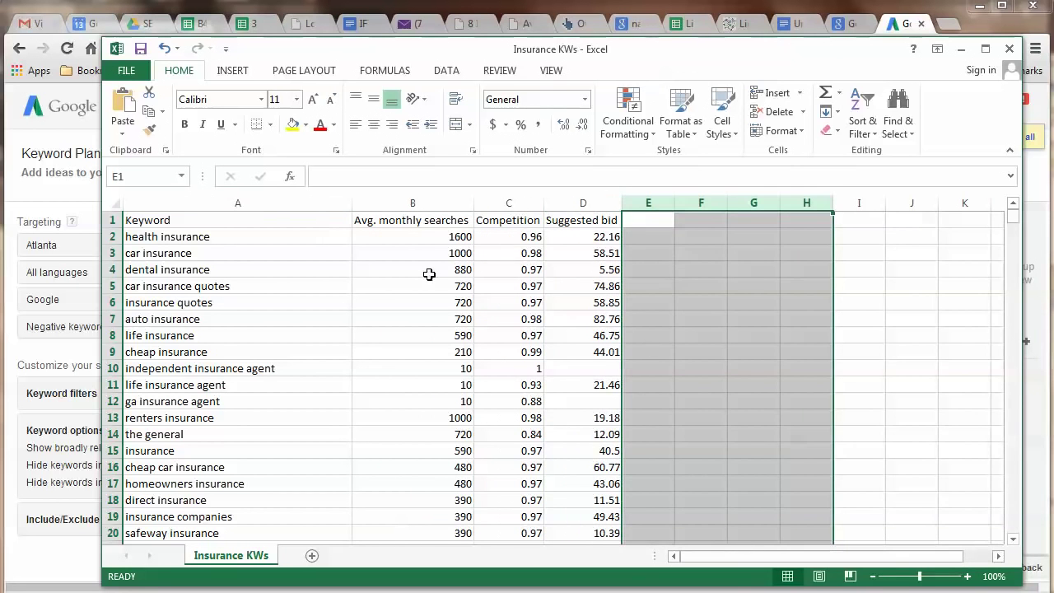
Examine the keyword list, comparing the seed terms ending at "ga insurance agent" with the suggested keywords starting at "renters insurance"
scroll(421, 281, down, 4)
scroll(422, 285, up, 4)
click(194, 402)
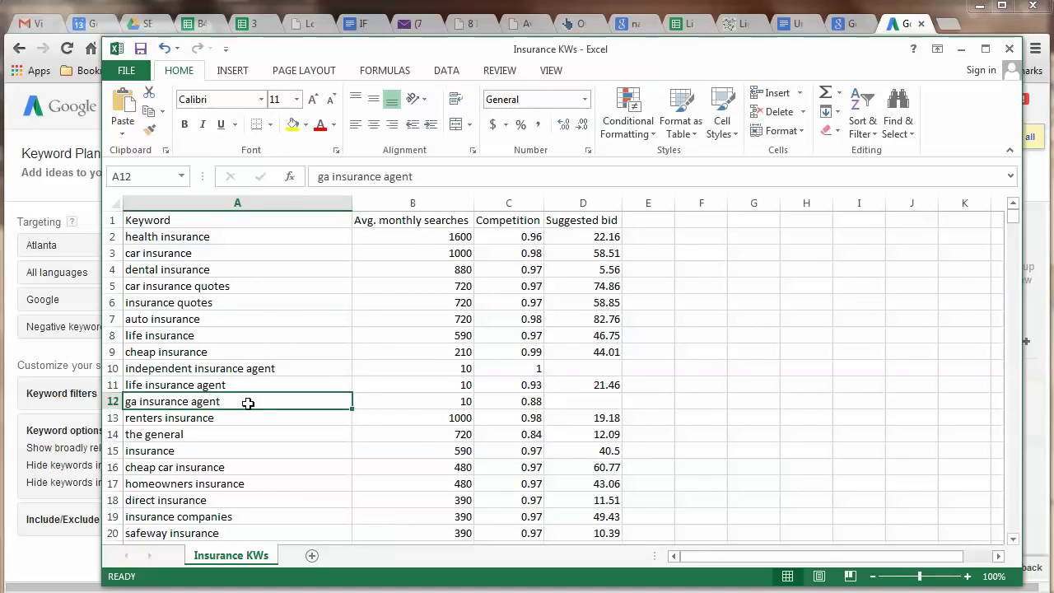
scroll(262, 404, down, 1)
click(185, 371)
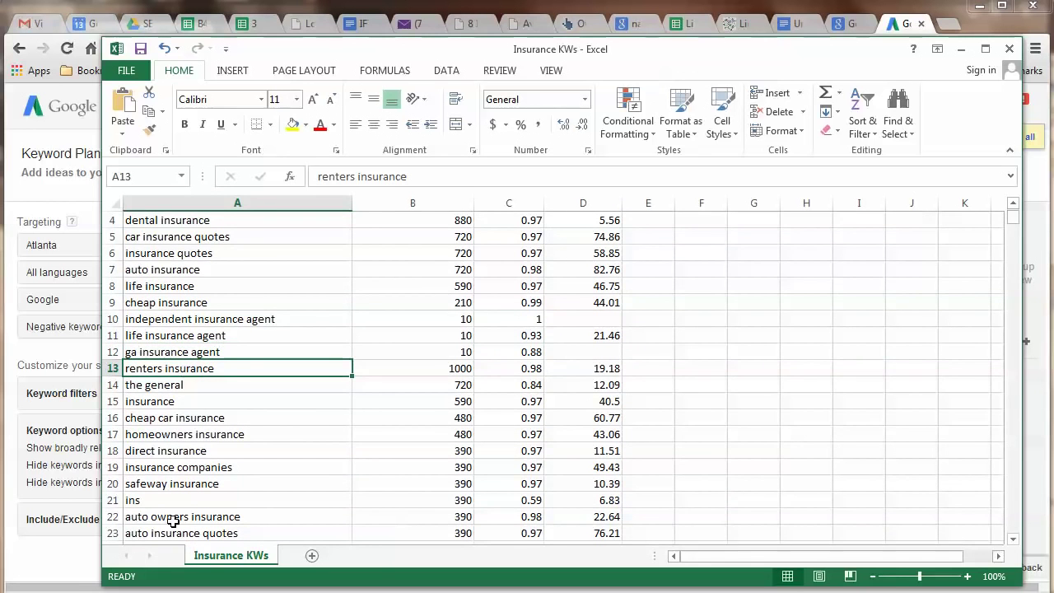
scroll(212, 455, down, 1)
scroll(274, 413, down, 1)
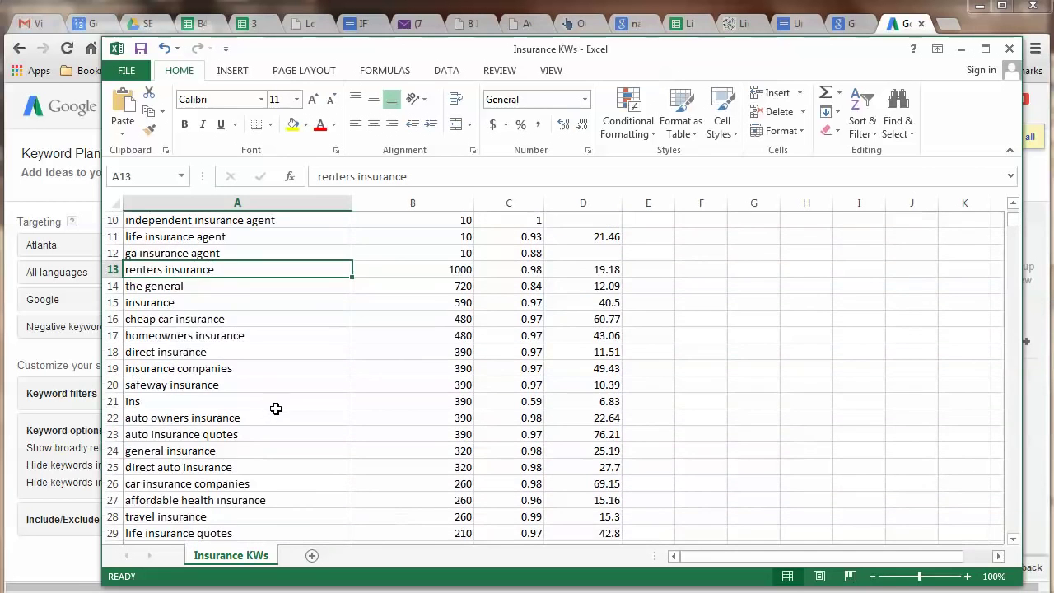
scroll(275, 409, up, 2)
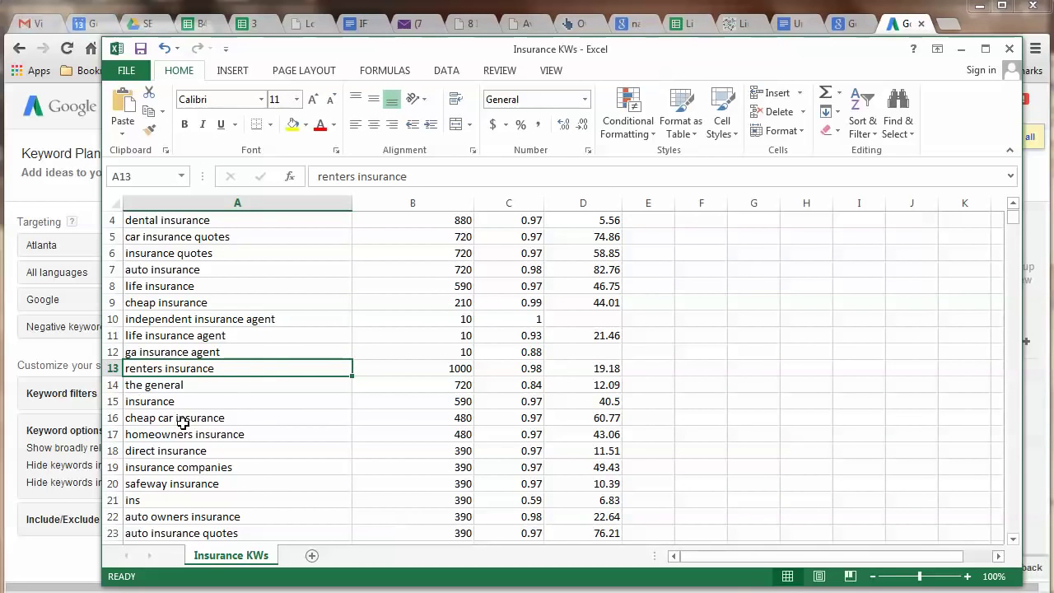
scroll(247, 404, down, 1)
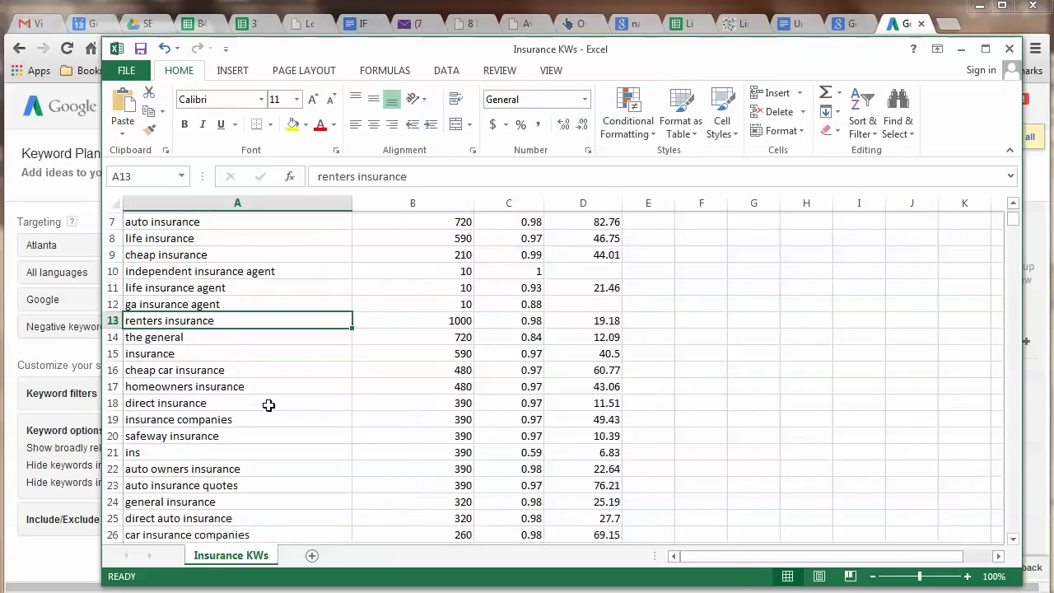
scroll(271, 404, up, 2)
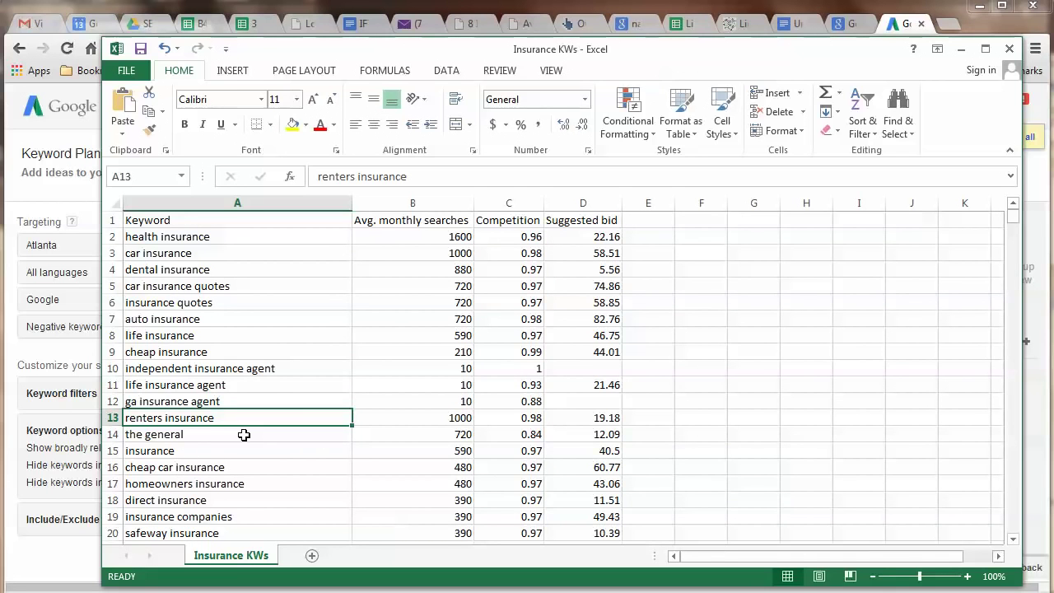
scroll(241, 436, down, 1)
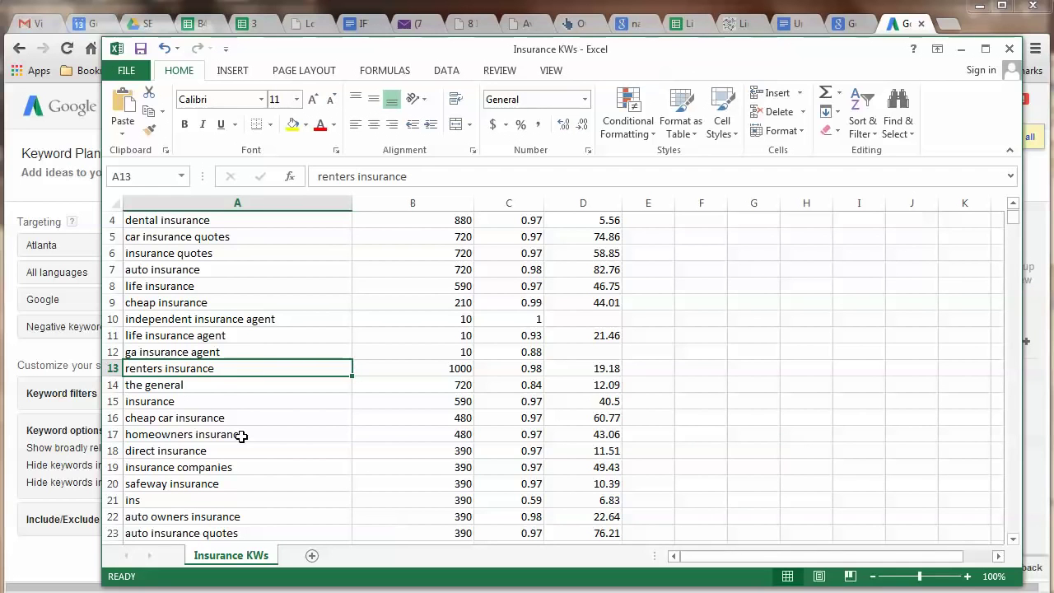
Delete the rows for the keywords "insure" and "health insurance marketplace" from the list
scroll(241, 436, down, 6)
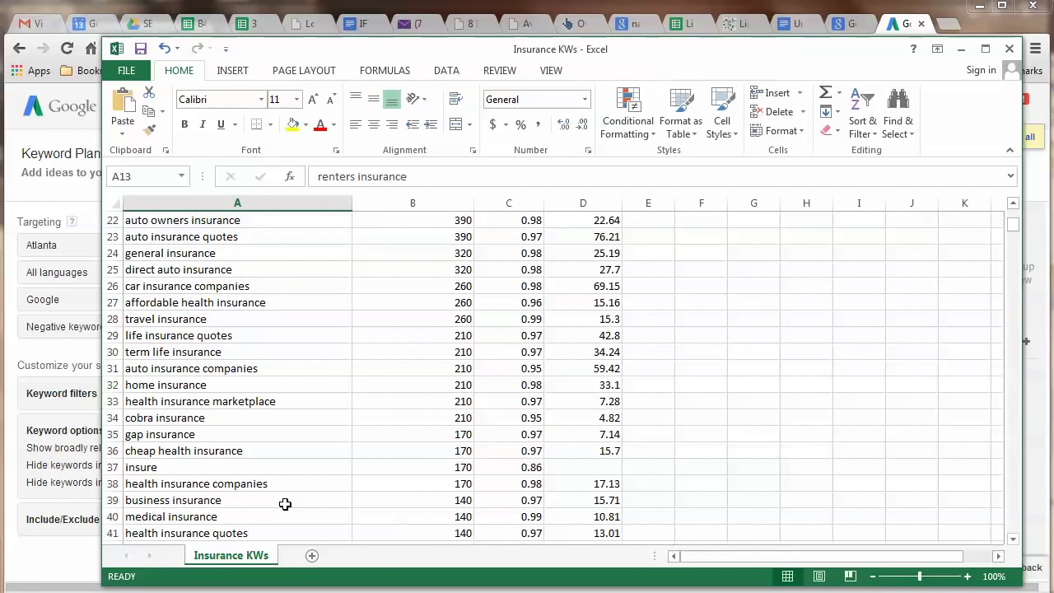
click(111, 466)
right_click(112, 467)
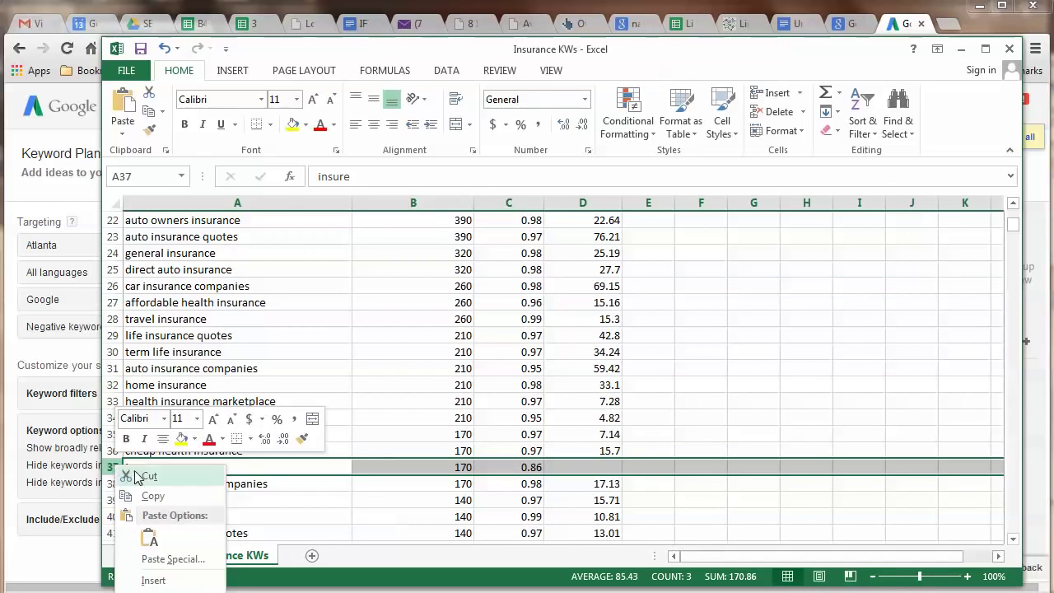
click(161, 589)
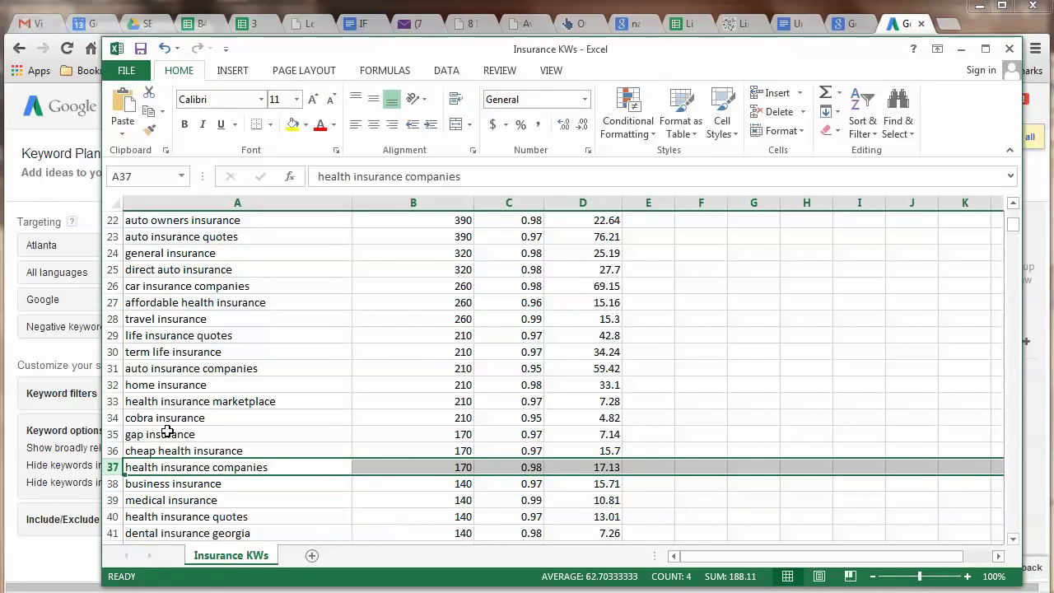
click(112, 400)
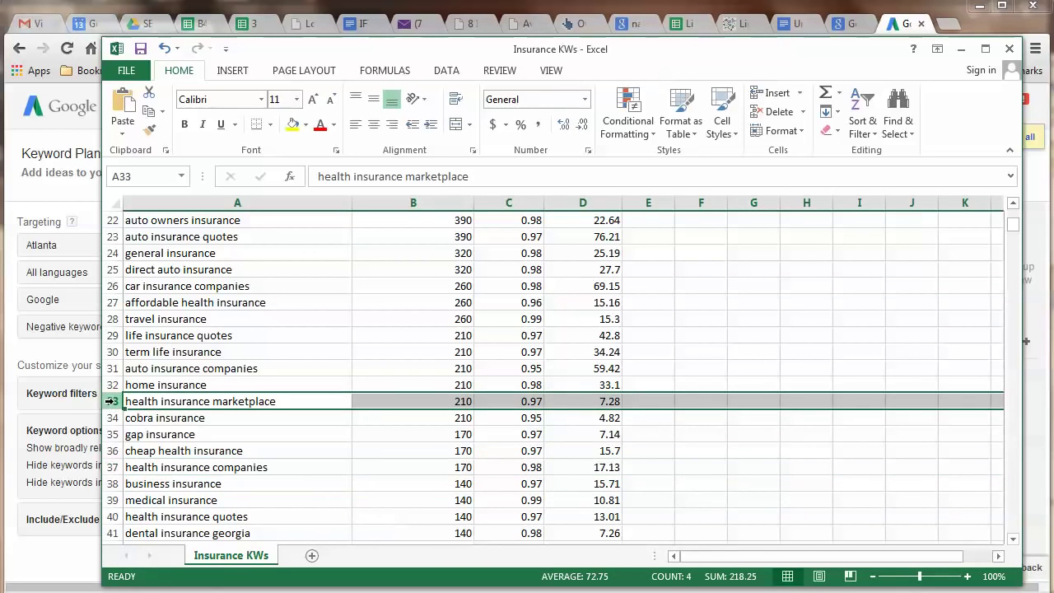
right_click(114, 403)
click(167, 534)
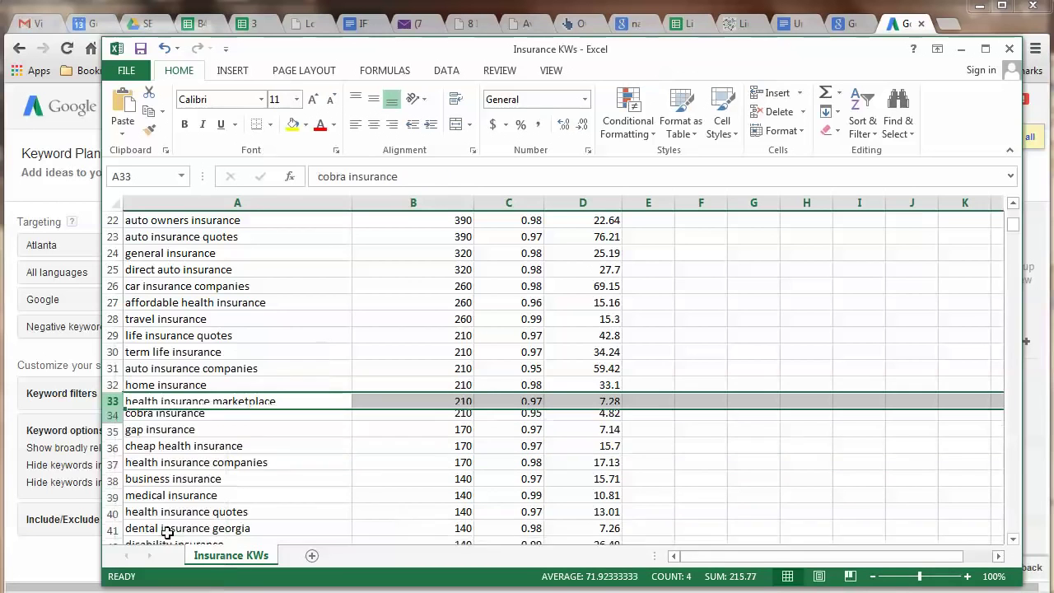
Delete the "allied insurance" keyword row from the list
scroll(217, 445, down, 1)
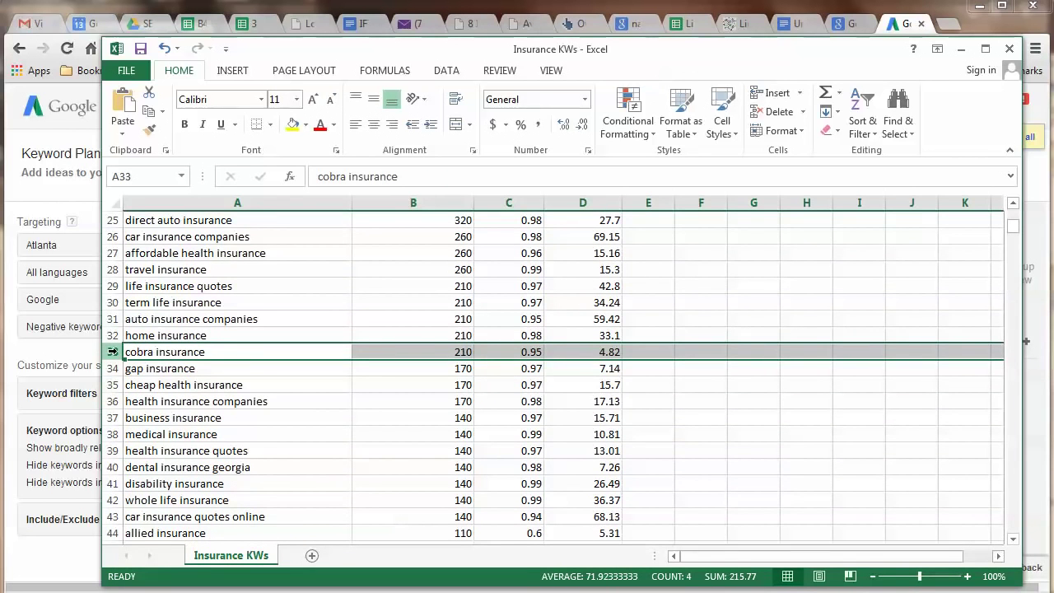
scroll(136, 367, down, 1)
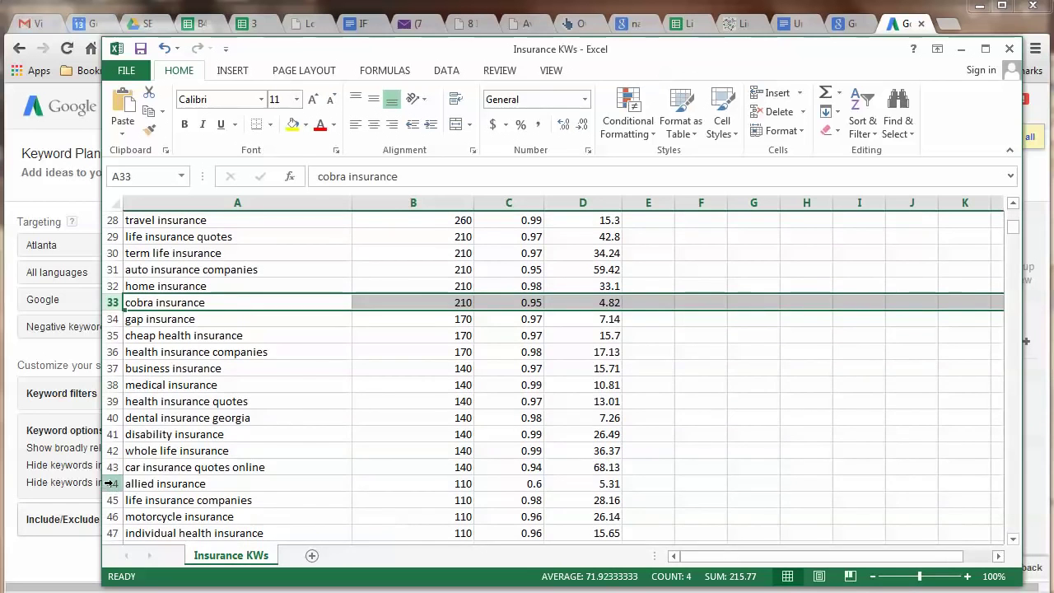
click(112, 467)
right_click(112, 469)
key(Escape)
right_click(112, 483)
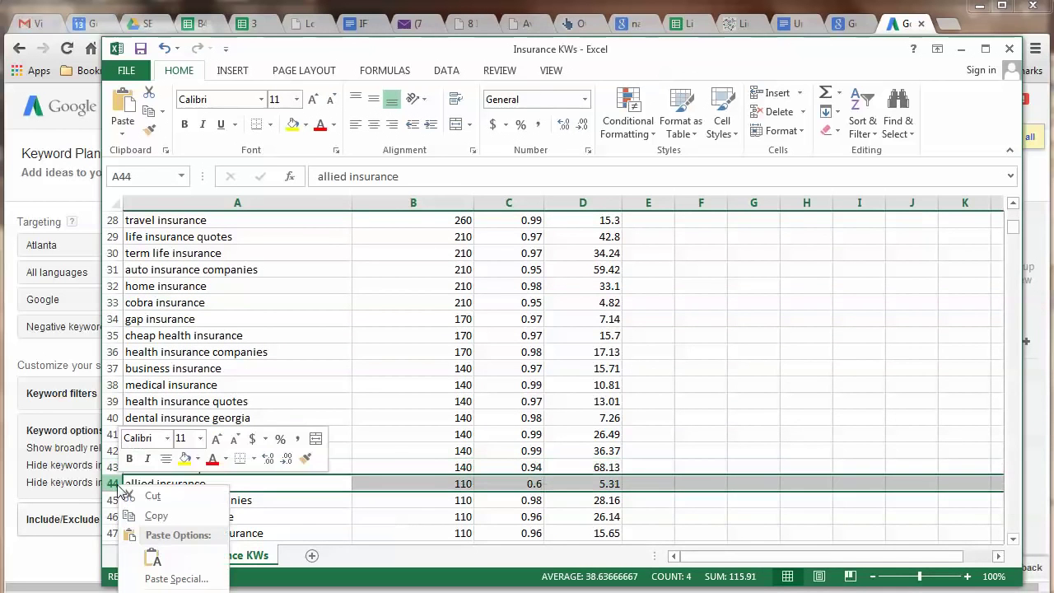
click(165, 592)
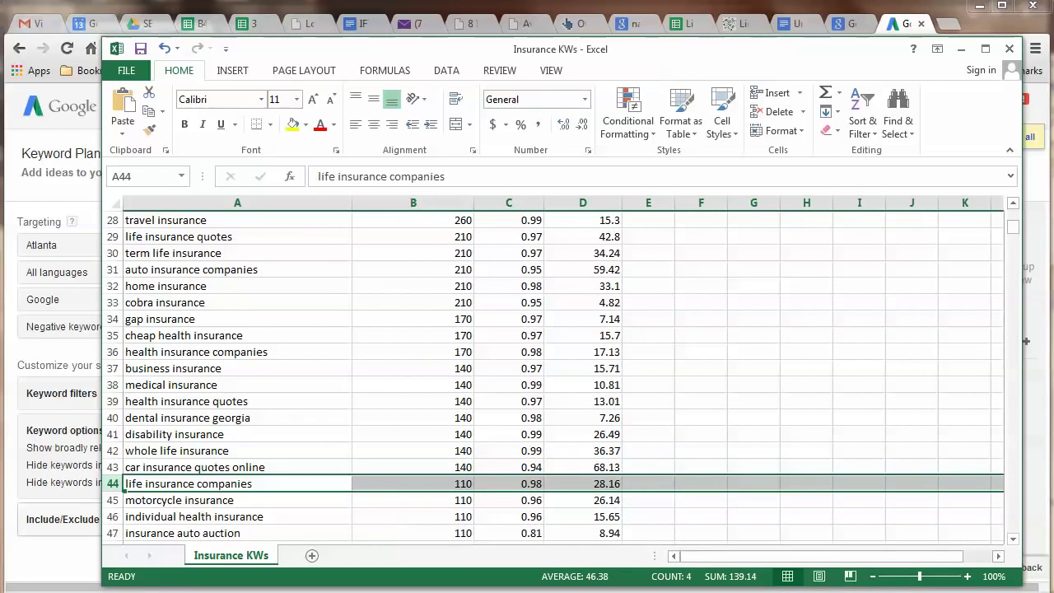
Review the lower-volume keywords below "life insurance companies" for further irrelevant terms
scroll(282, 448, down, 3)
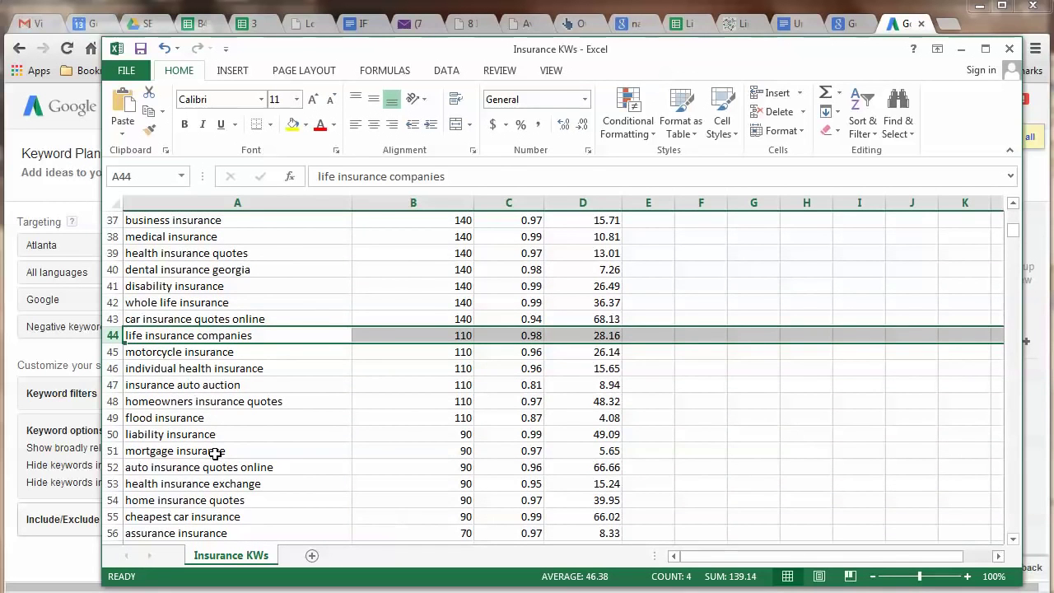
scroll(262, 423, down, 5)
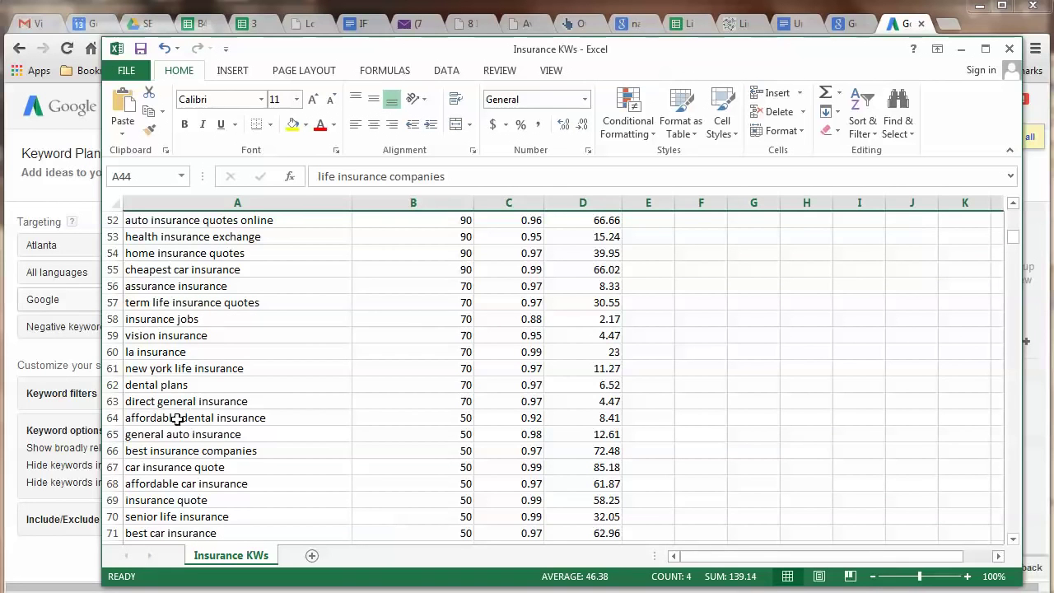
scroll(619, 219, up, 3)
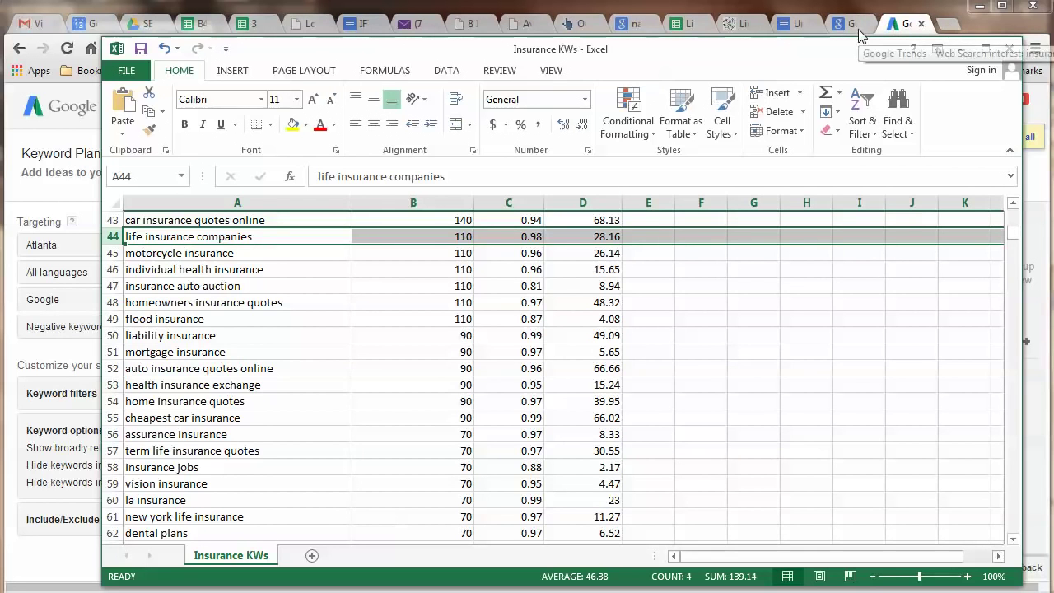
Switch to the incognito Chrome window, search Google for "google suggest tool" in a new tab, and open the Übersuggest result
click(181, 591)
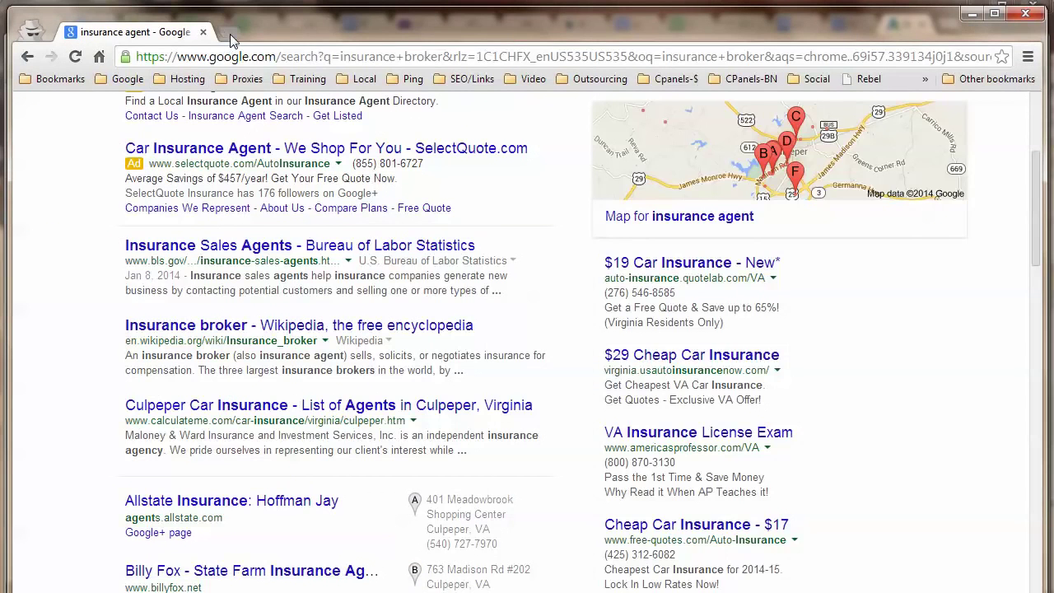
click(230, 34)
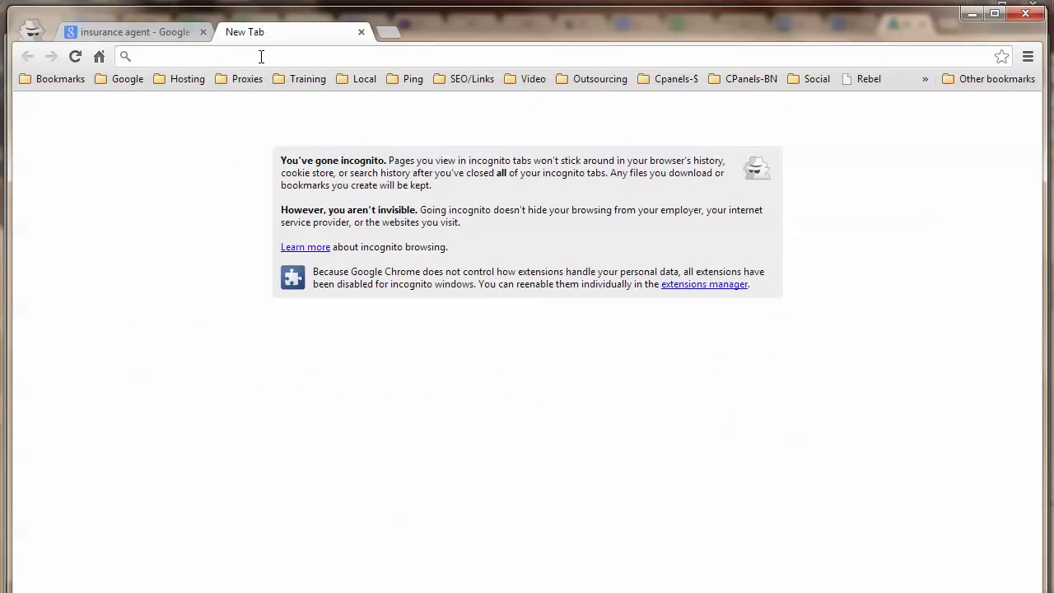
text(google su)
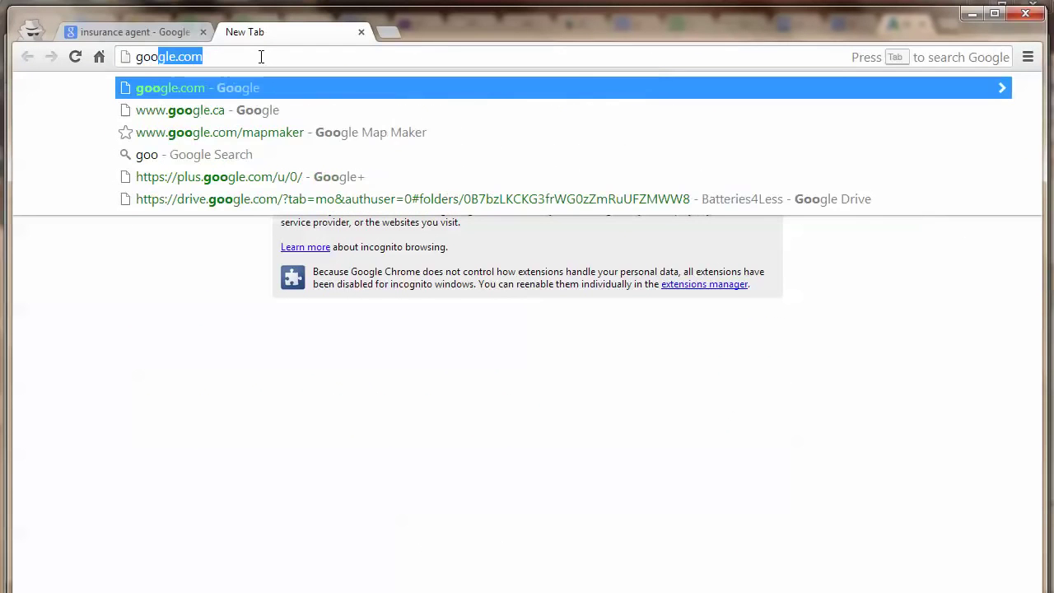
text(ggest)
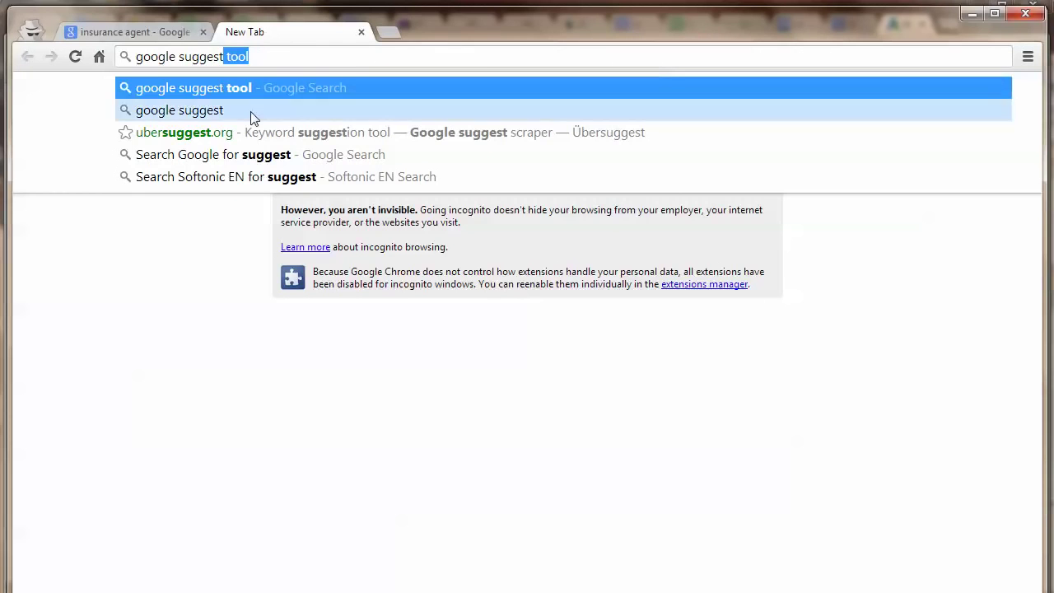
click(246, 93)
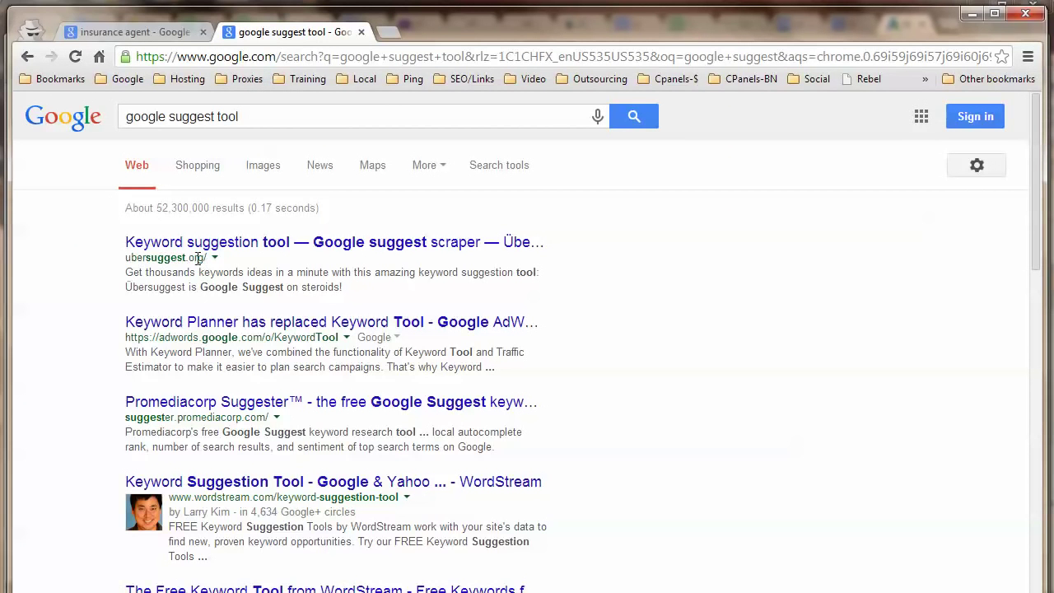
click(226, 242)
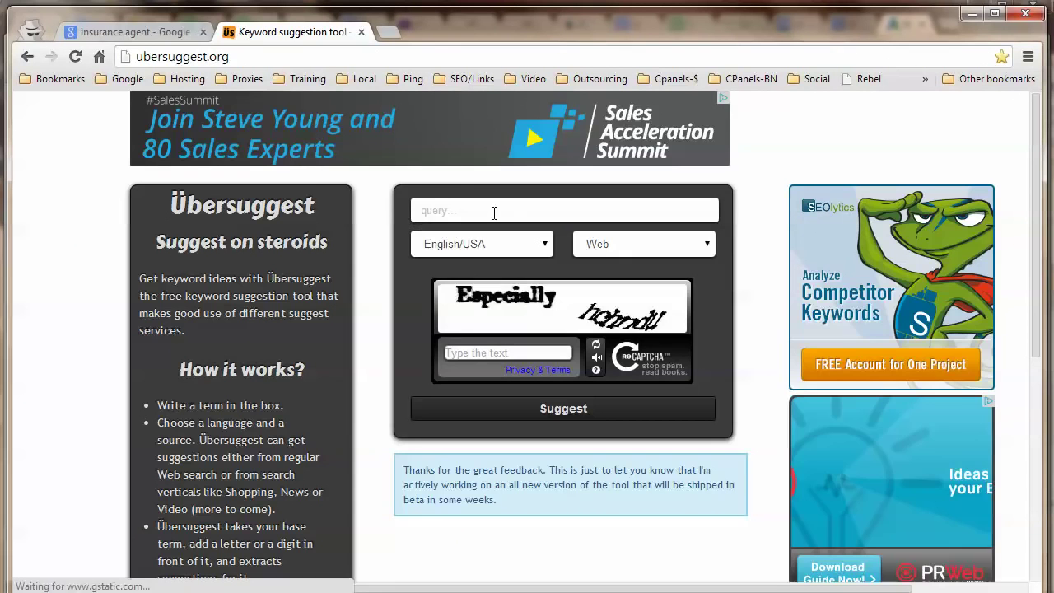
Request keyword suggestions for the query "insurance", filling in the CAPTCHA verification text
click(494, 212)
text(in)
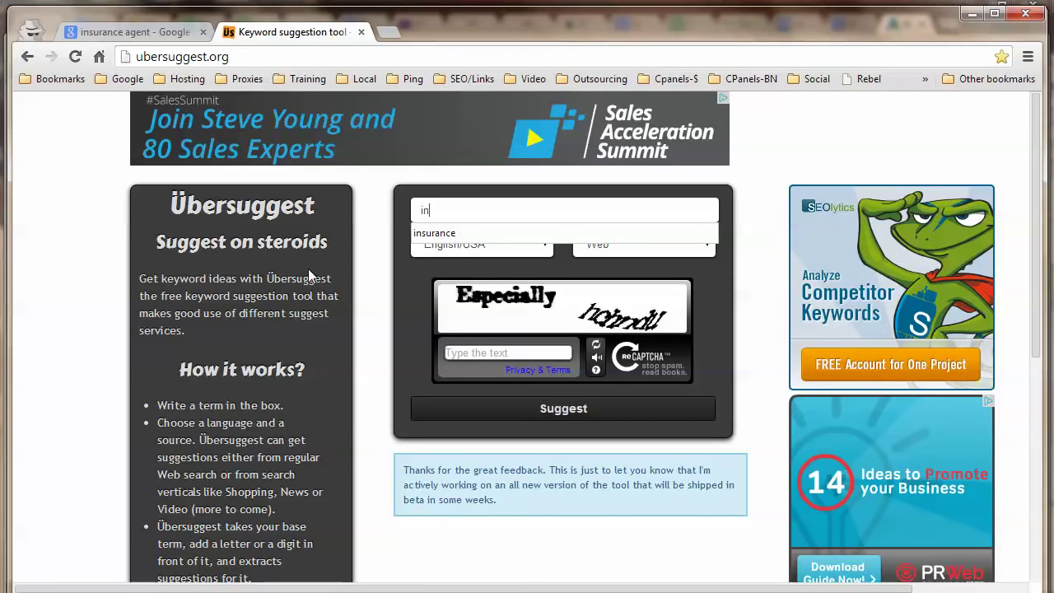
text(sura)
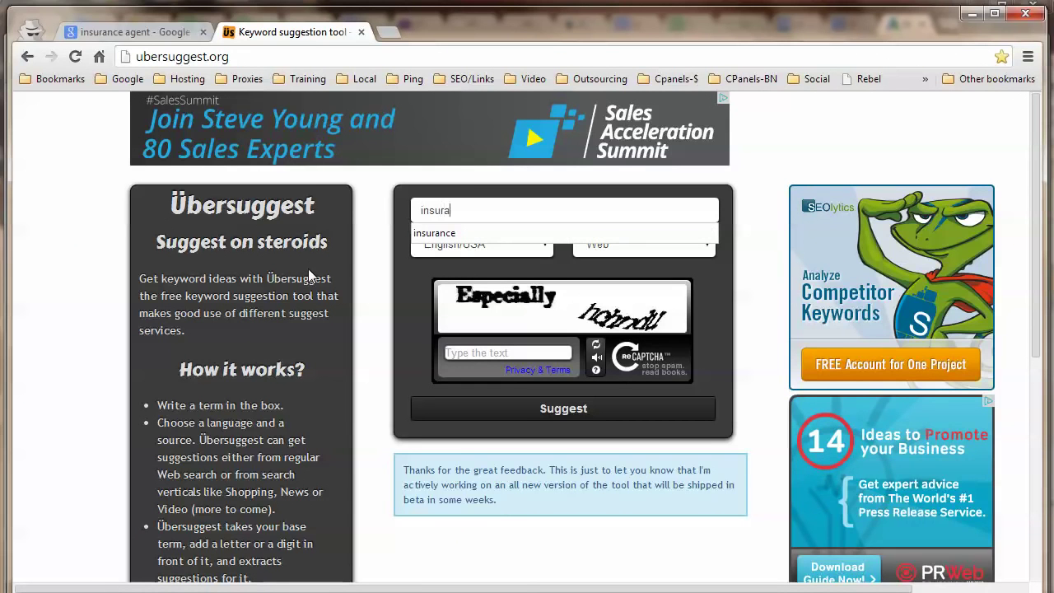
text(ne)
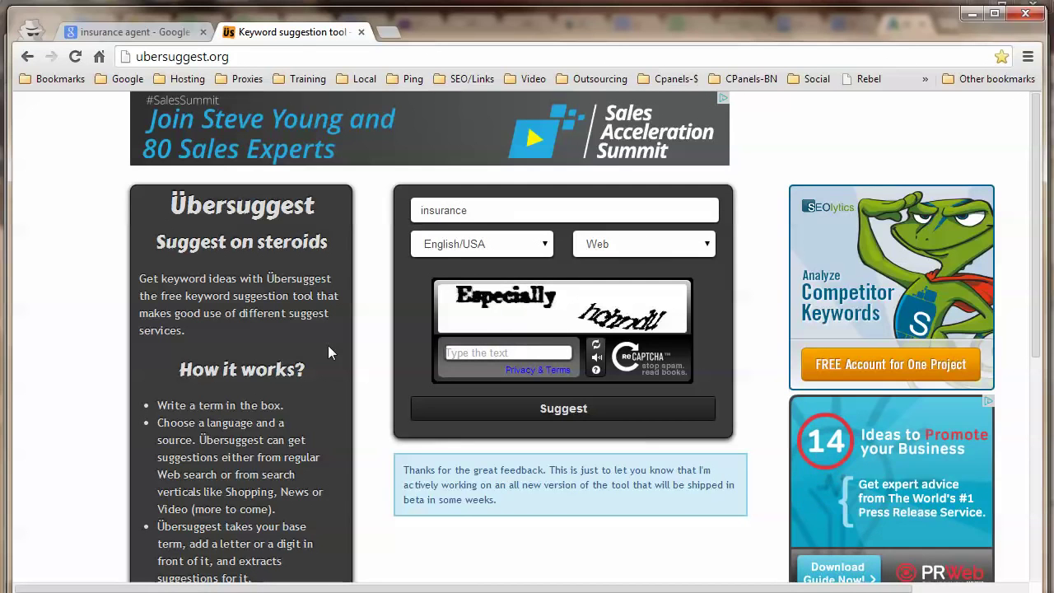
text(Especi)
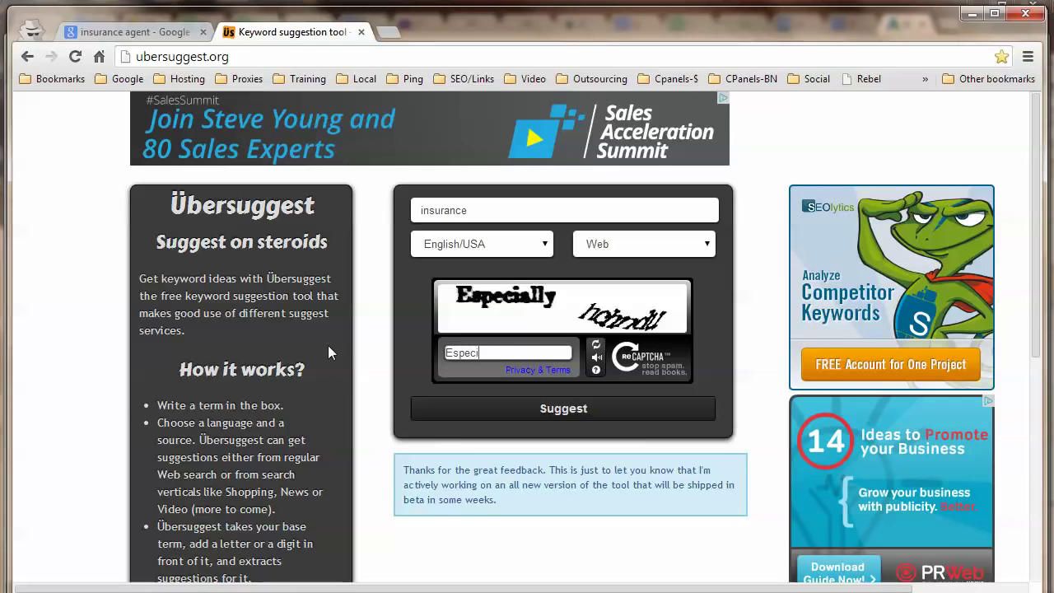
text(ally hc)
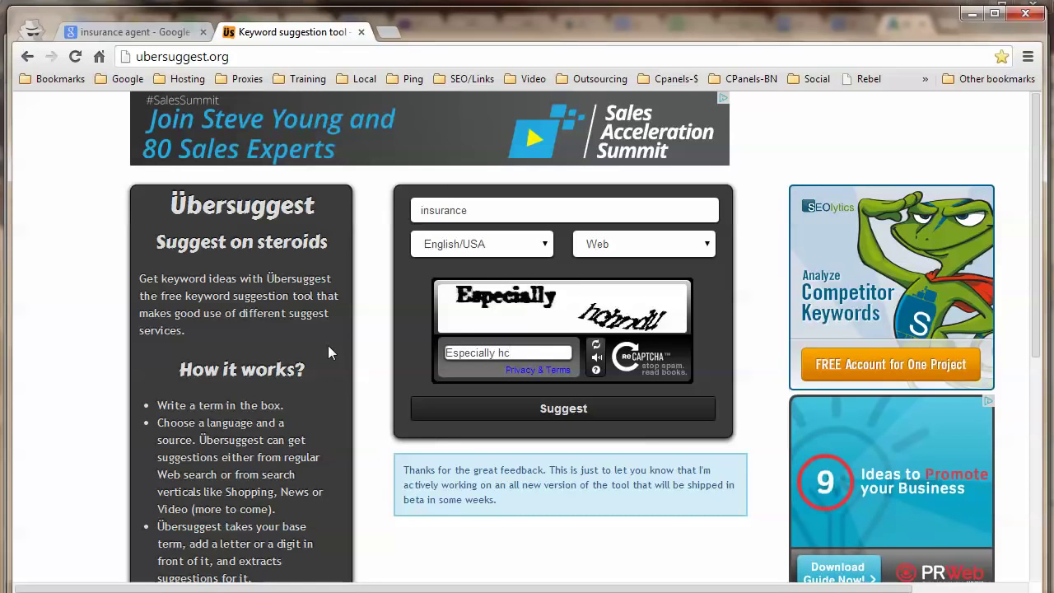
text(hn)
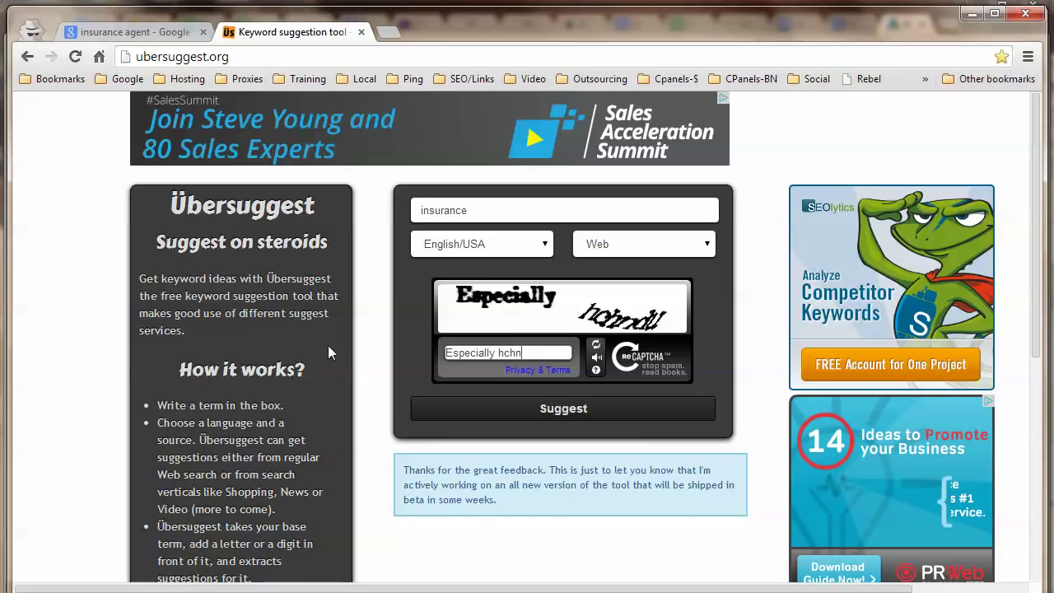
text(du)
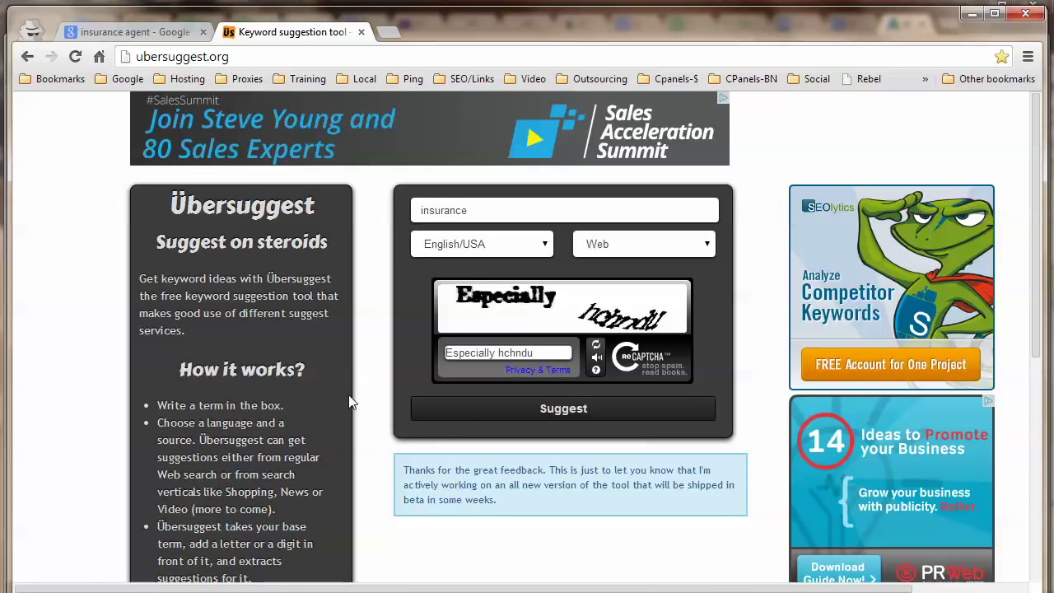
click(510, 410)
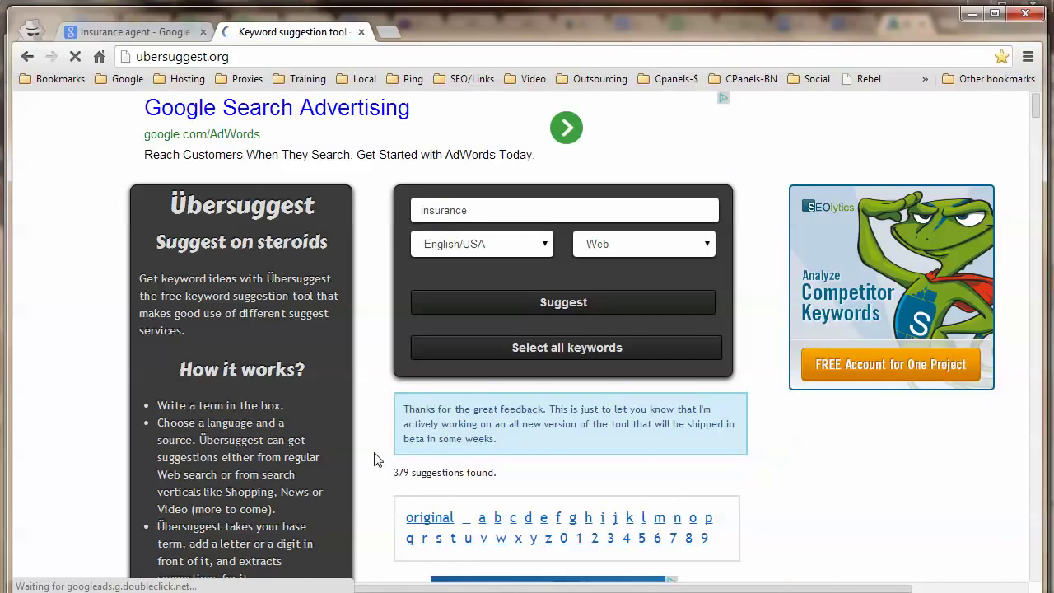
Look over the "insurance" suggestions and request new ones for the query "insurance atlanta"
scroll(755, 429, down, 2)
scroll(755, 429, down, 1)
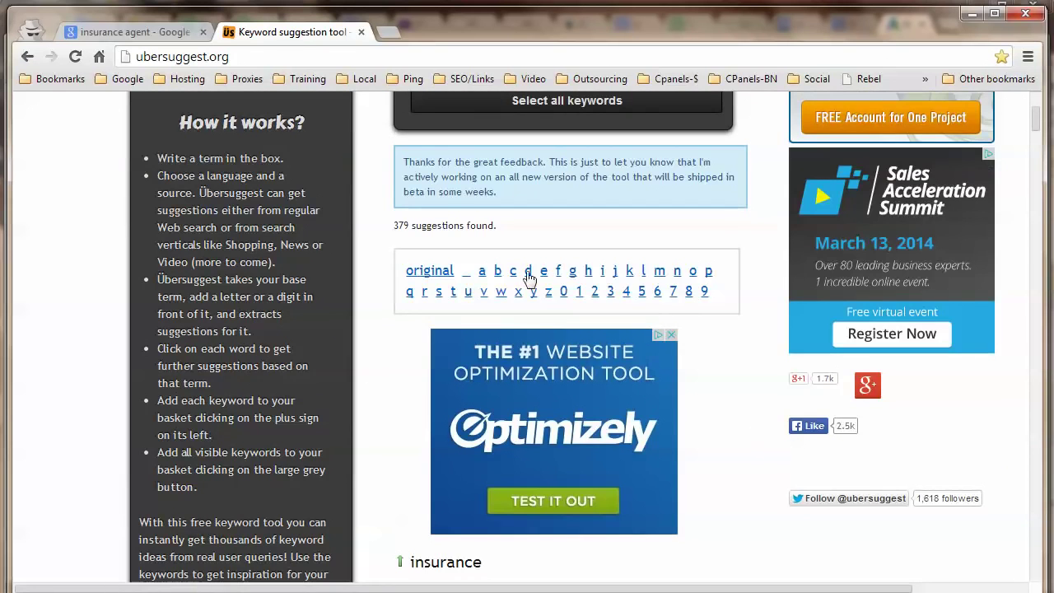
scroll(409, 259, down, 3)
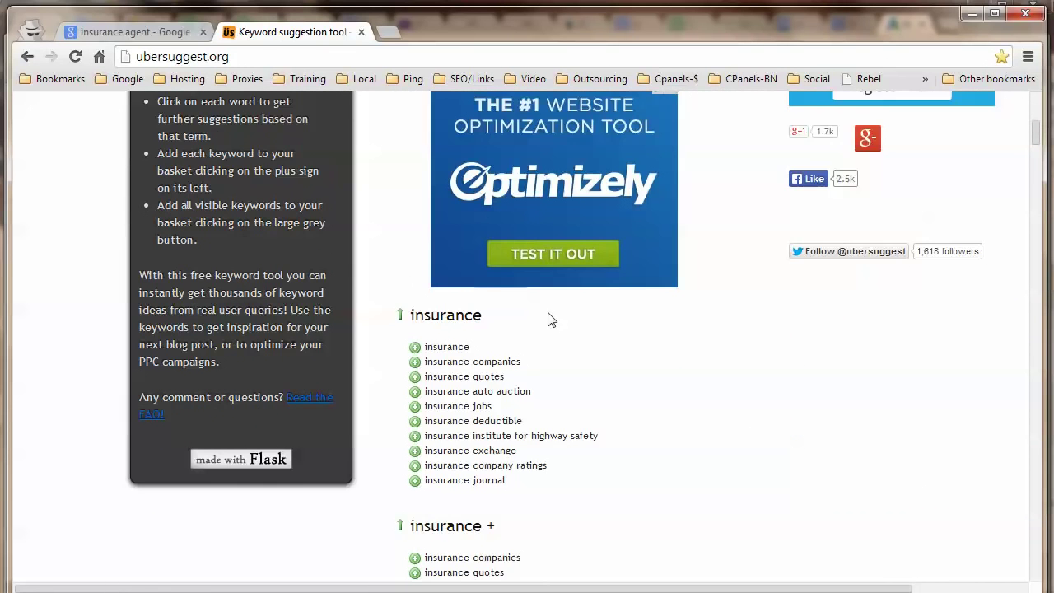
scroll(419, 349, down, 1)
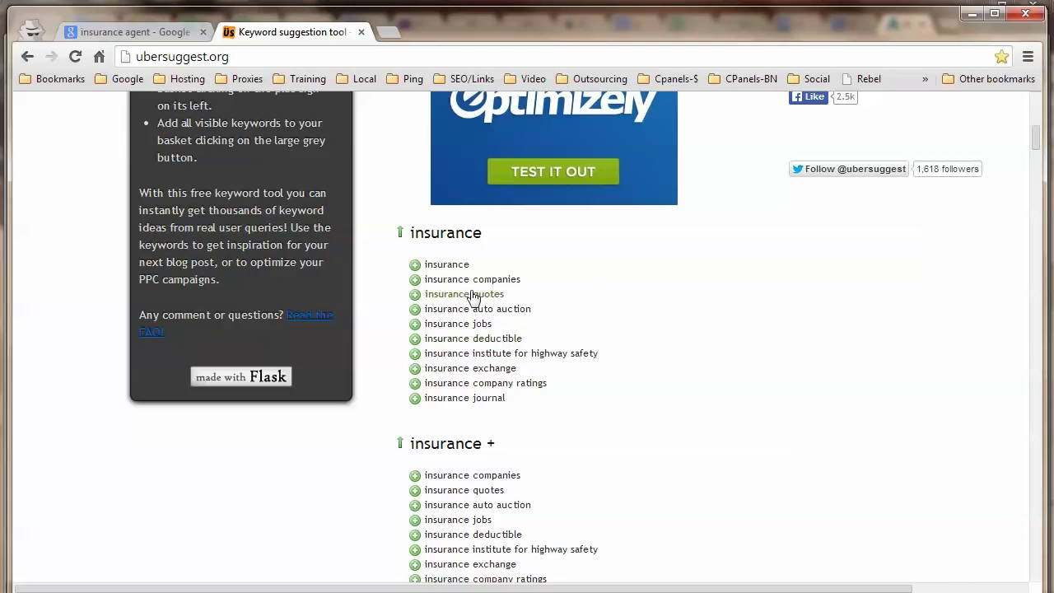
scroll(455, 303, down, 1)
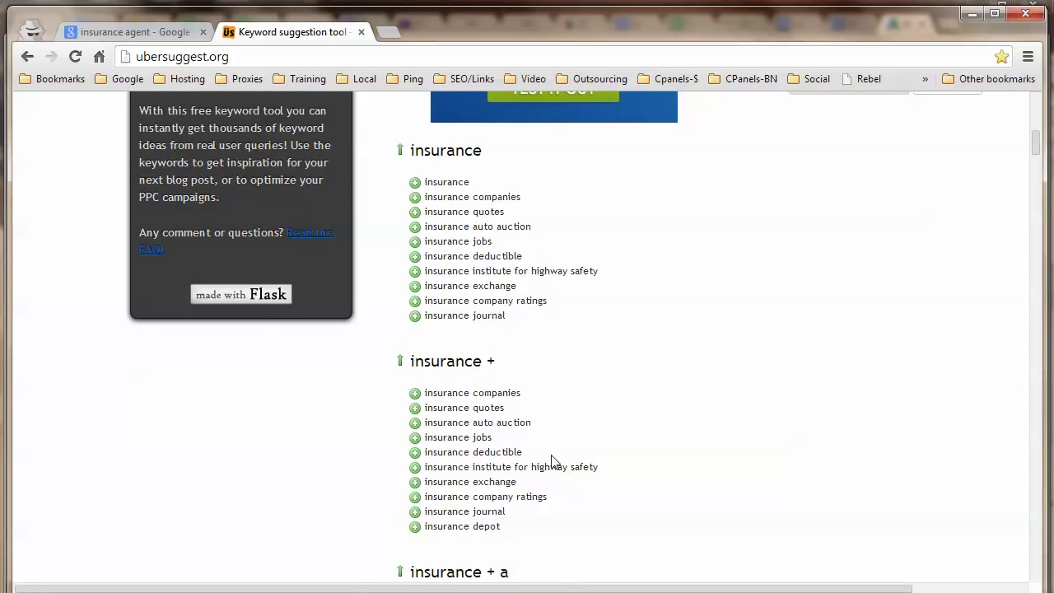
scroll(571, 437, up, 8)
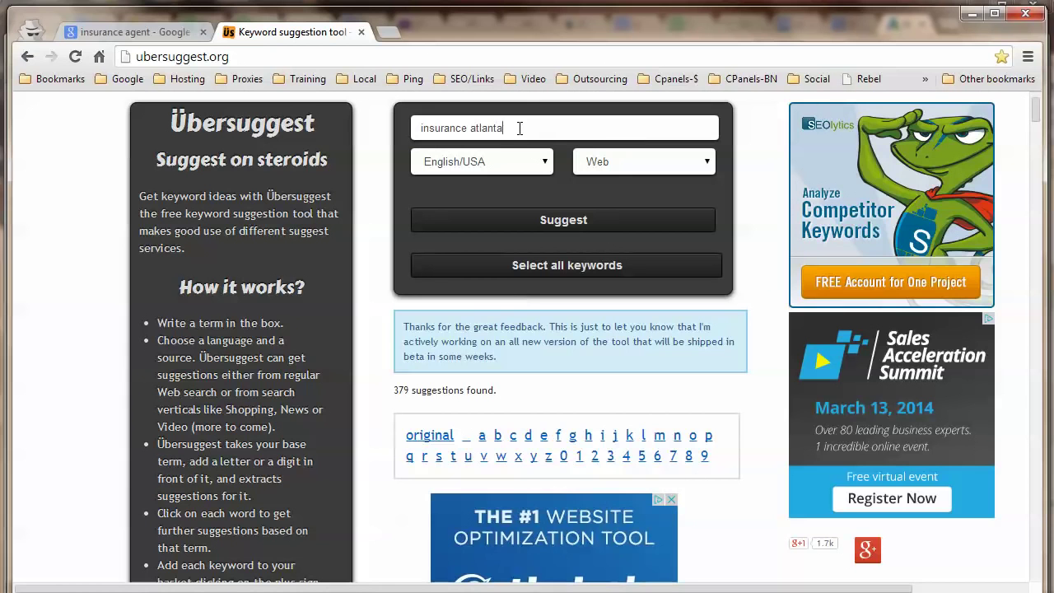
click(568, 230)
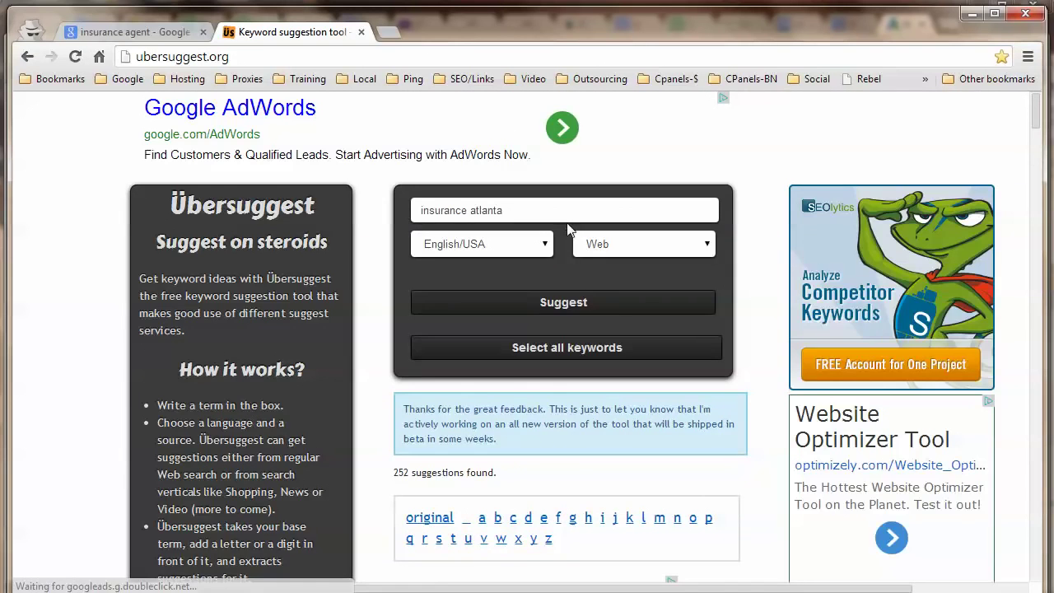
Examine the "insurance atlanta" suggestions, from the base terms through the "+ a", "+ b", "+ c" and "+ d" groups
scroll(399, 487, down, 5)
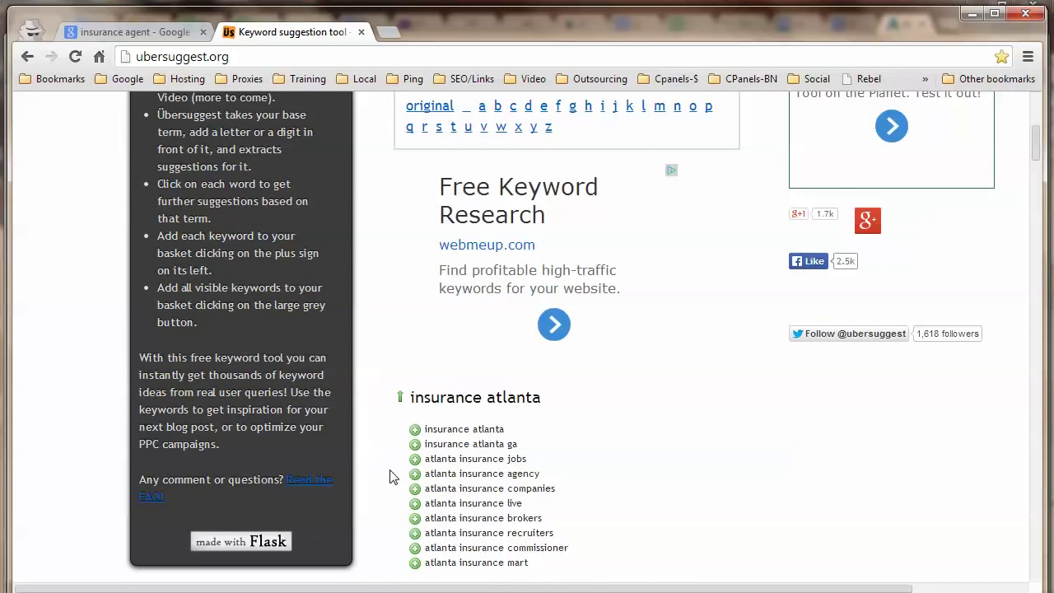
scroll(393, 477, down, 2)
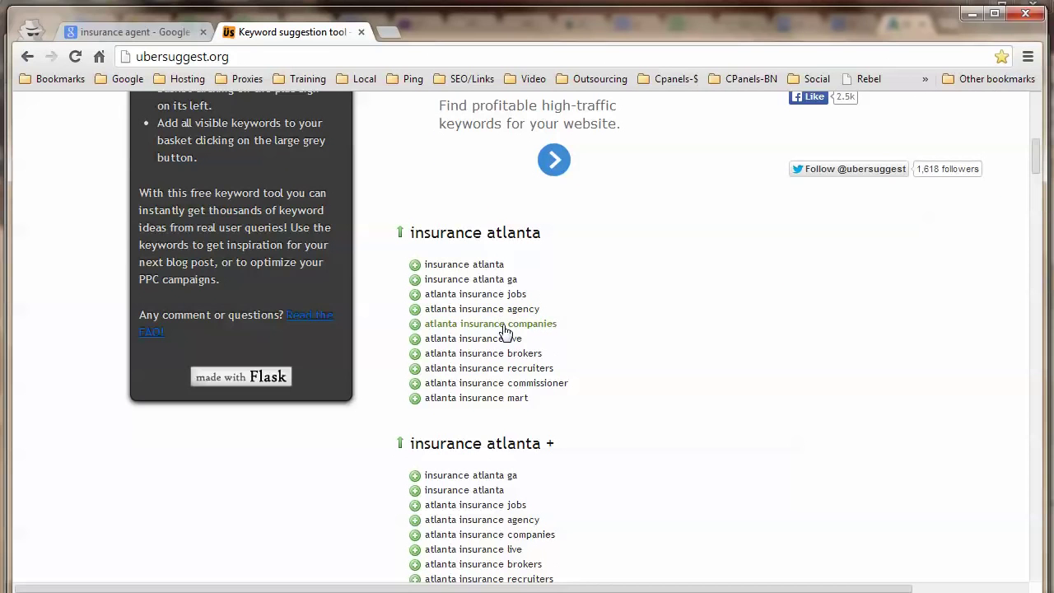
click(414, 327)
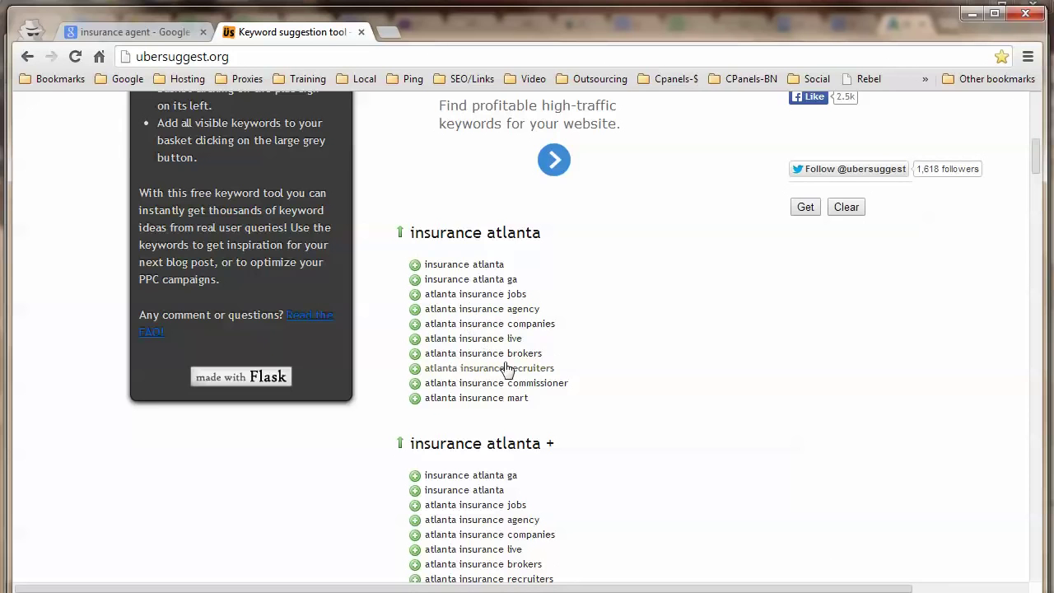
scroll(510, 371, down, 4)
scroll(512, 424, down, 1)
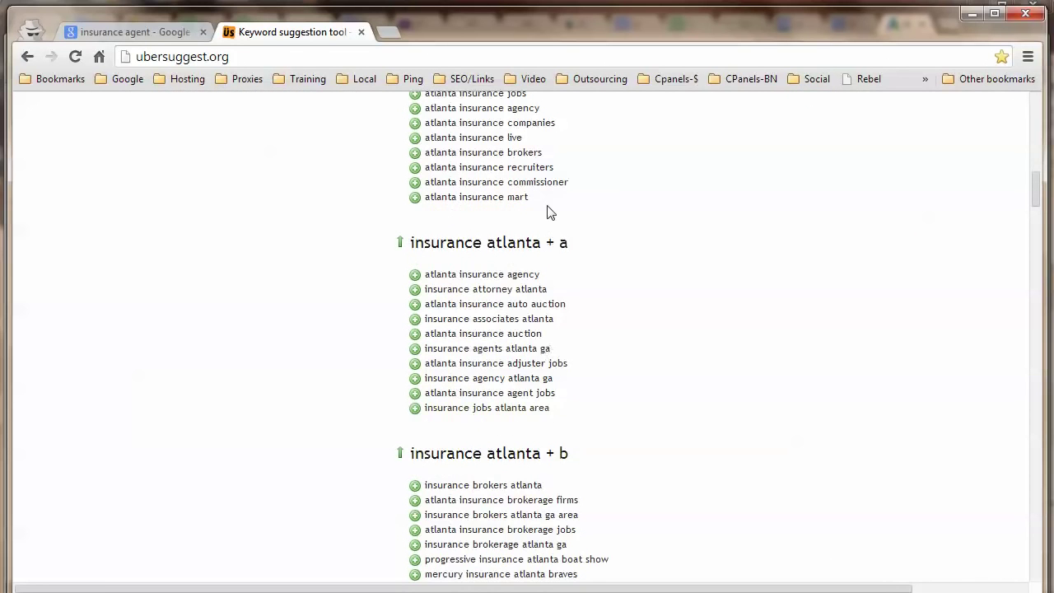
scroll(548, 222, down, 3)
scroll(585, 327, down, 2)
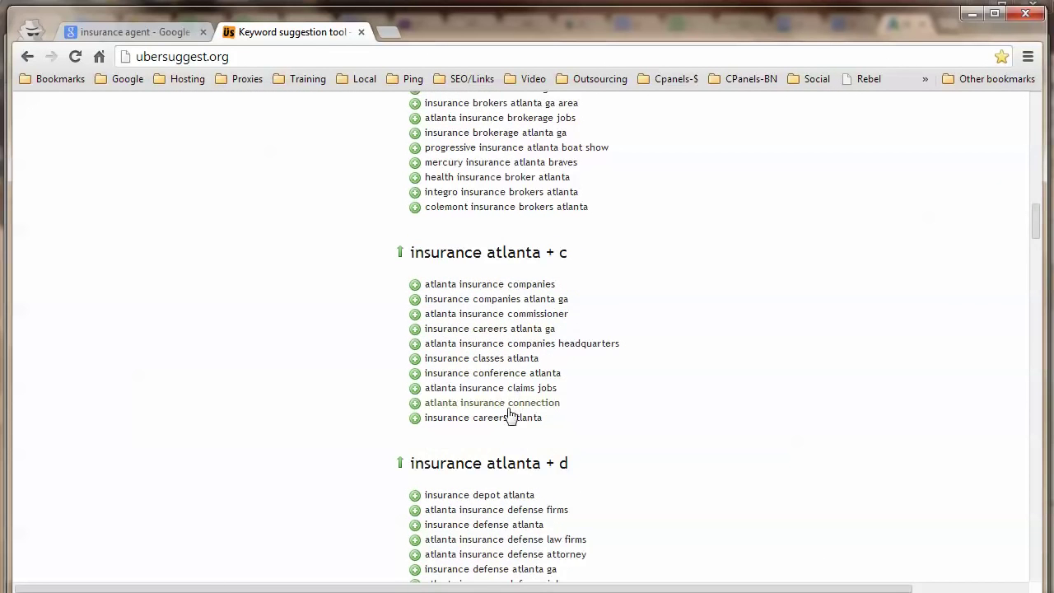
scroll(656, 395, up, 13)
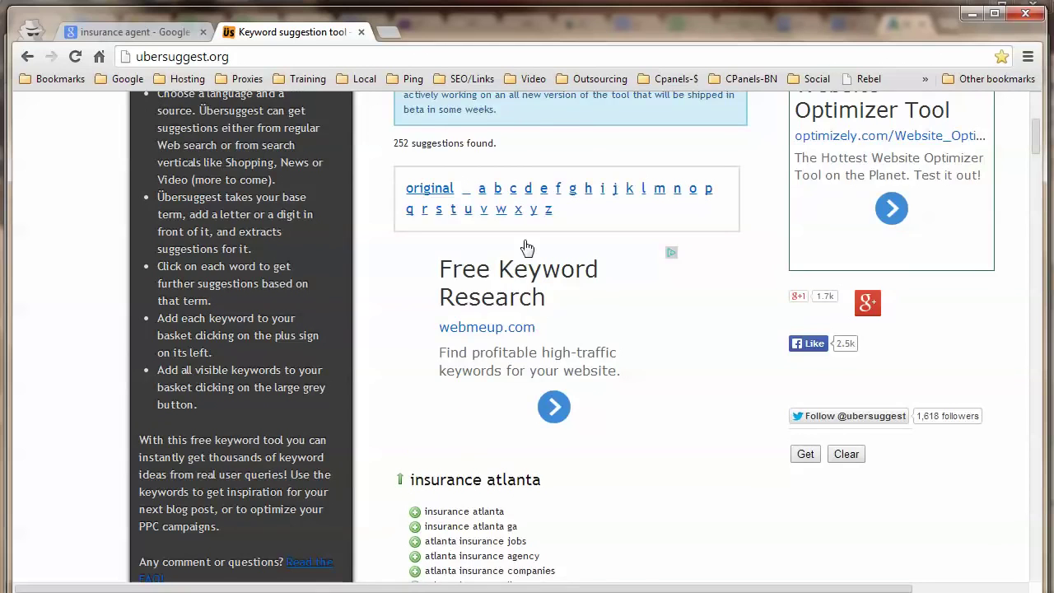
scroll(526, 247, down, 4)
scroll(560, 243, up, 1)
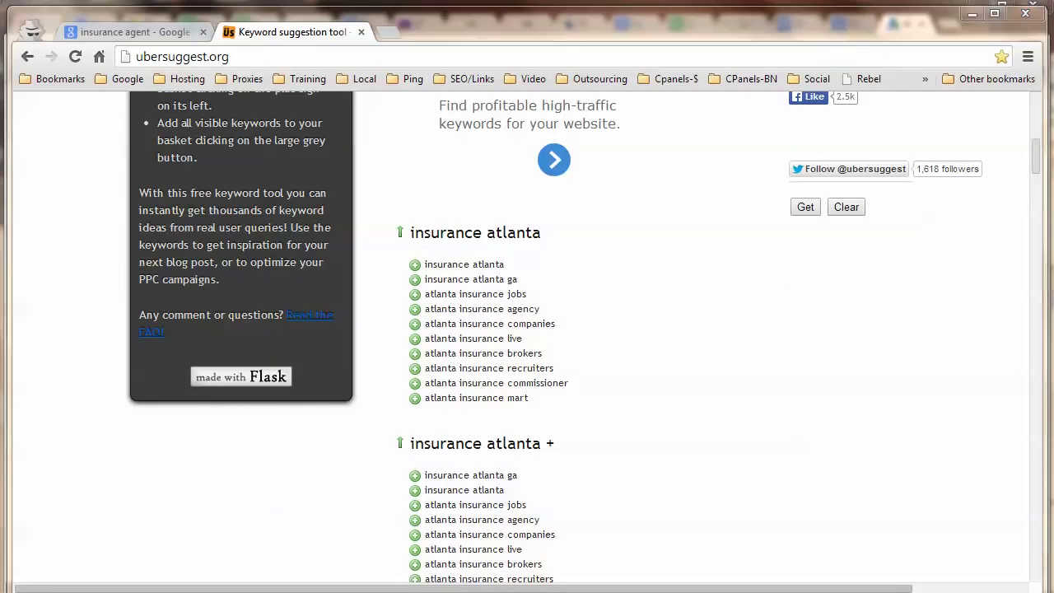
Switch to the Insurance KWs workbook in Excel, check its keyword list against the suggestions, and return to Übersuggest in Chrome
key(alt+Tab)
scroll(216, 323, down, 7)
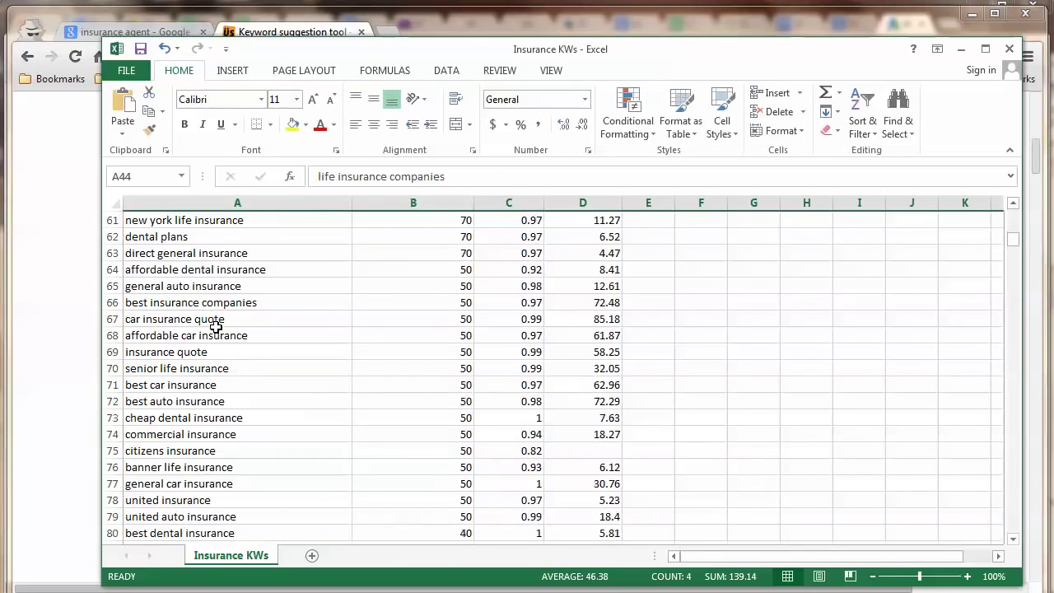
scroll(216, 323, up, 5)
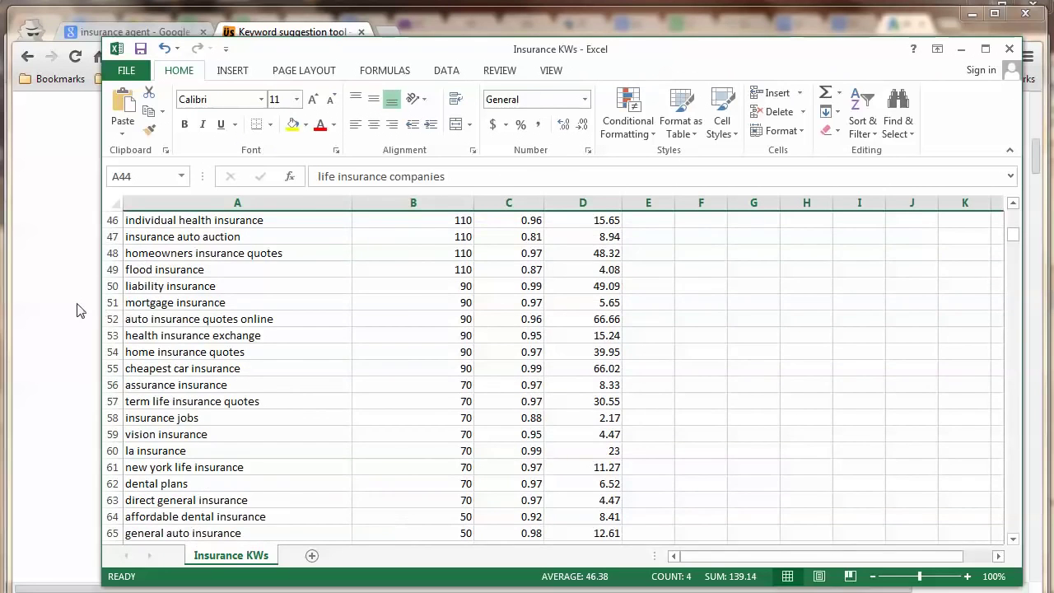
click(77, 306)
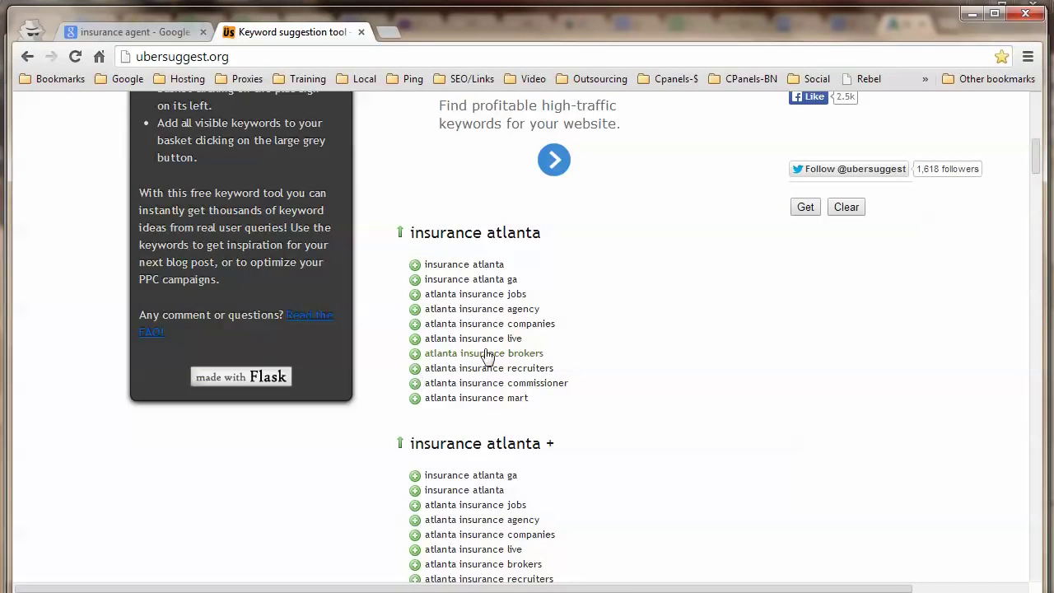
Add the suggestions "insurance atlanta", "insurance atlanta ga" and "atlanta insurance agency" to the keyword basket
scroll(537, 392, down, 1)
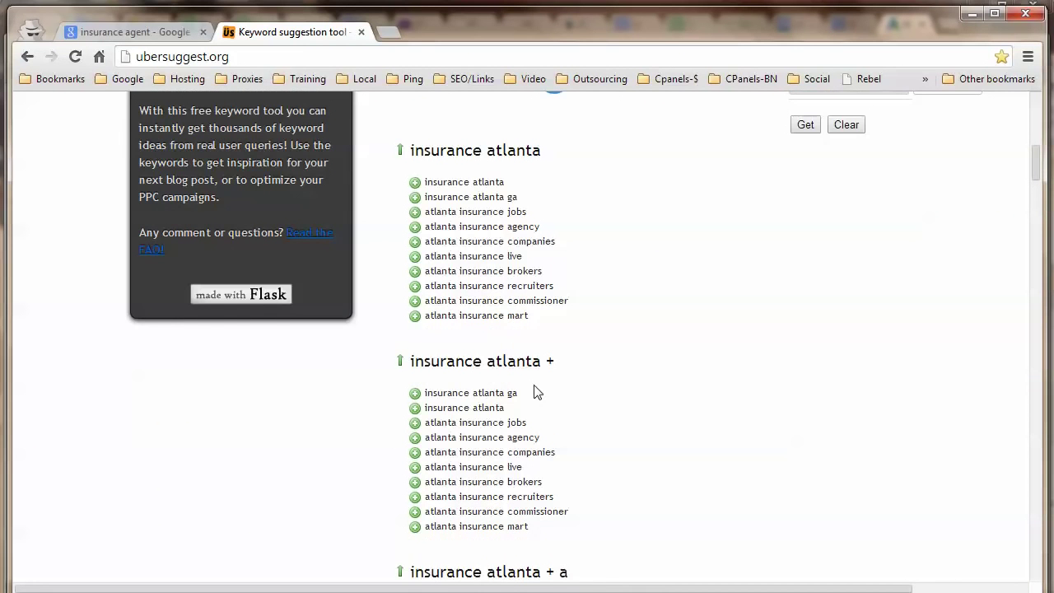
scroll(513, 395, up, 1)
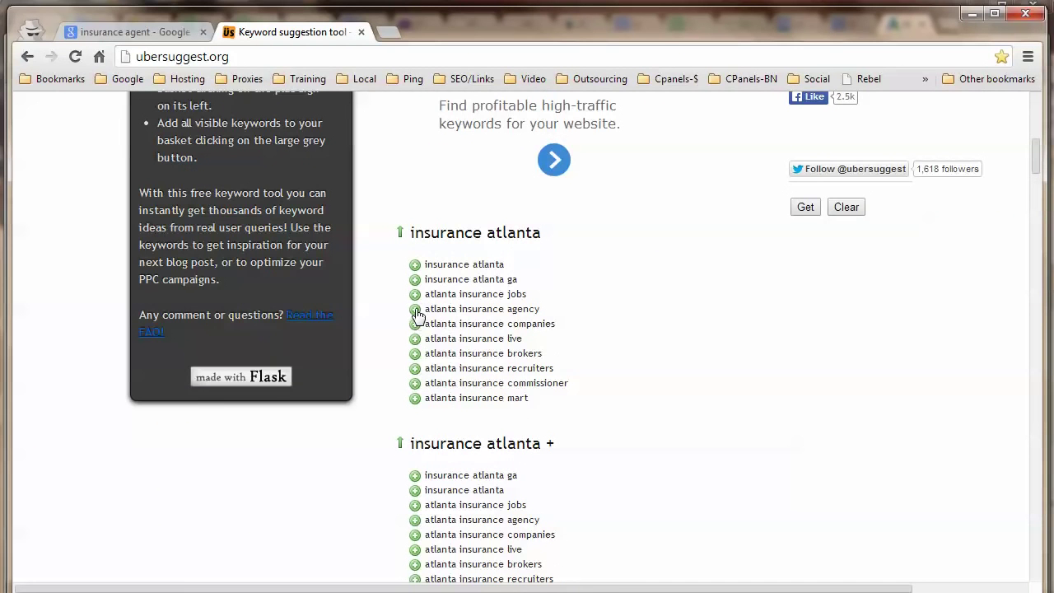
click(414, 265)
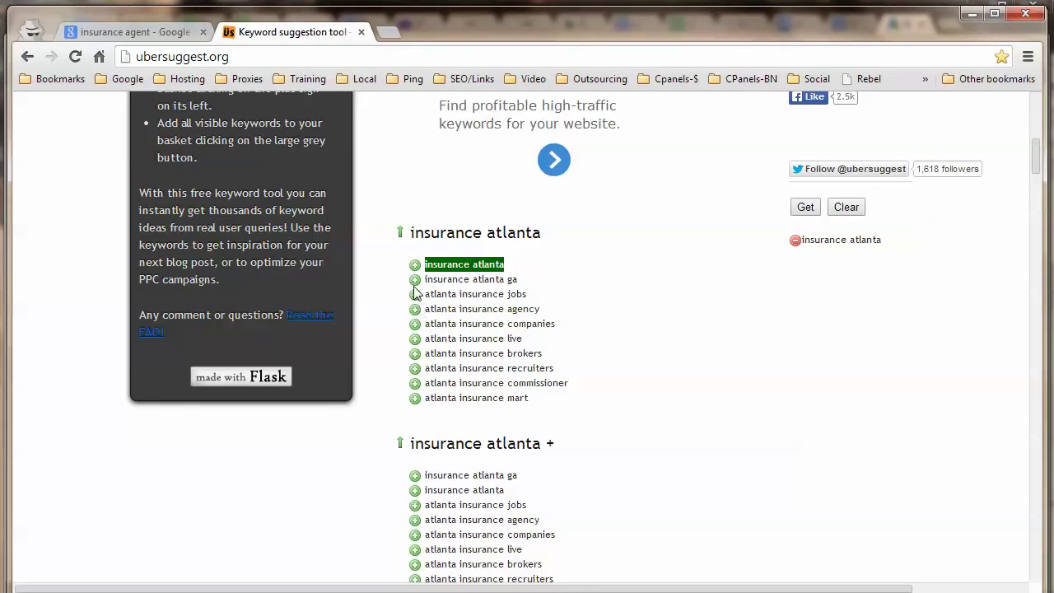
click(415, 279)
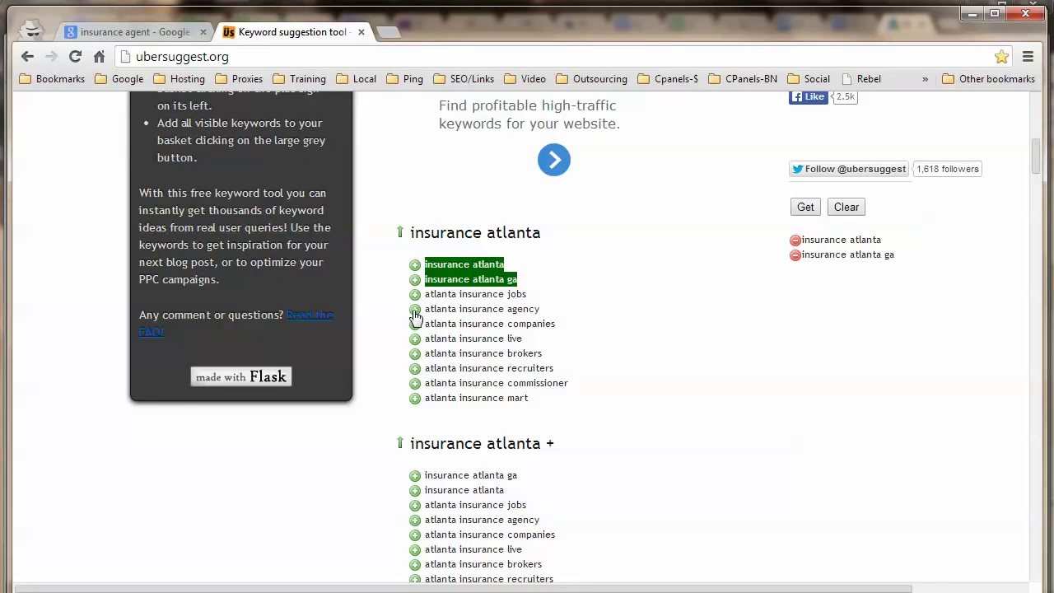
click(415, 309)
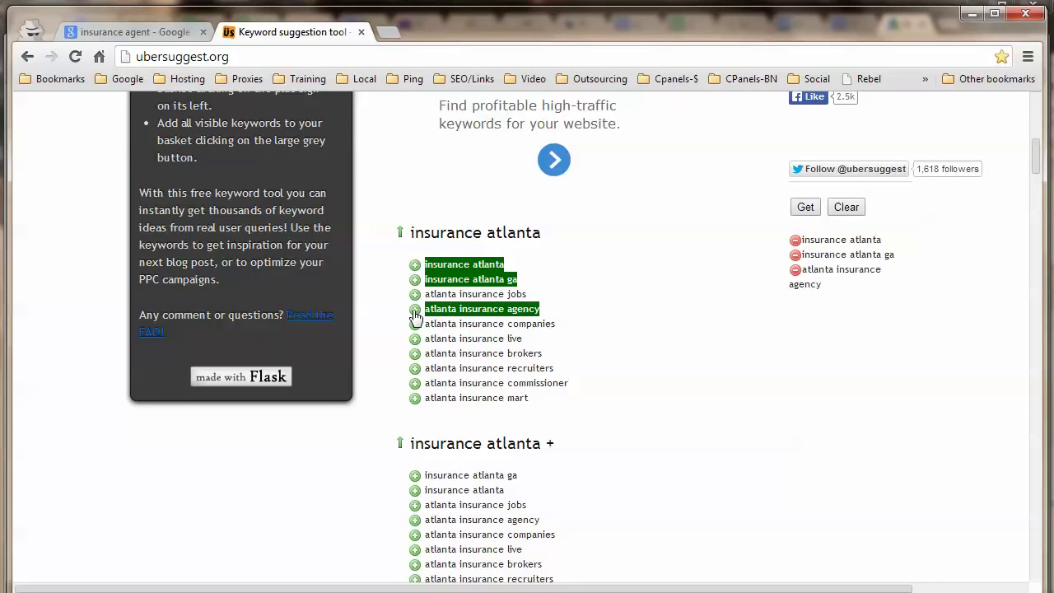
Get the basket's keywords as plain text and copy all three lines
click(805, 207)
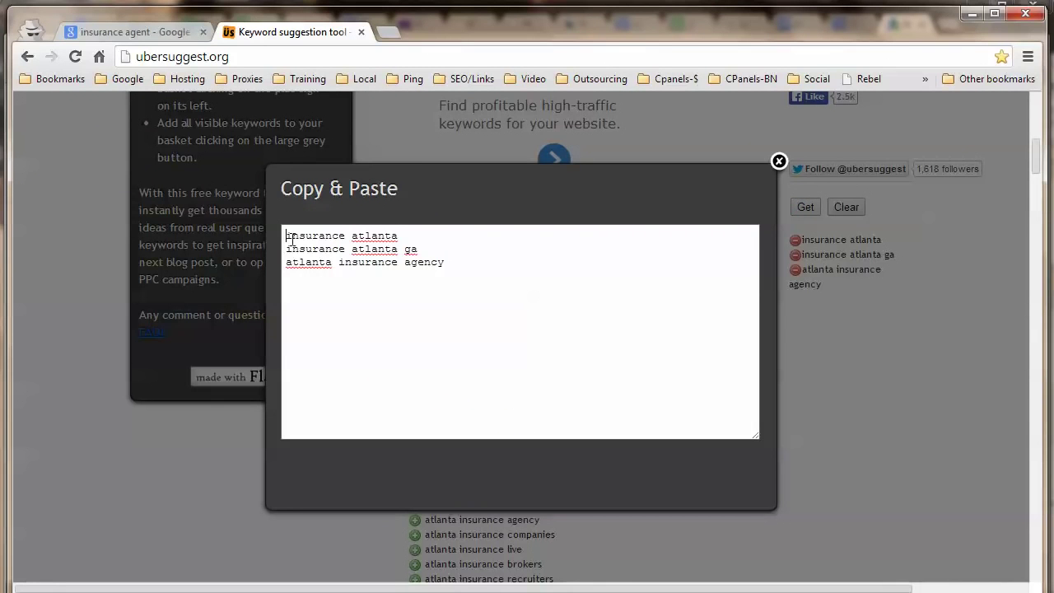
drag(292, 233, 509, 303)
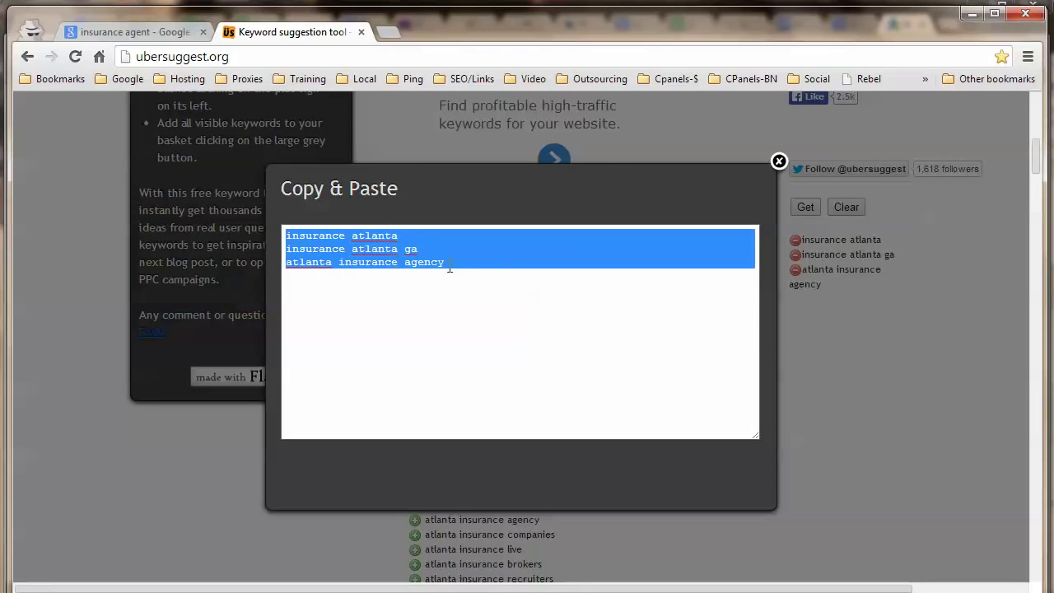
key(ctrl+c)
Switch to the Insurance KWs workbook in Excel and add a new sheet named "Suggest"
key(alt+Tab)
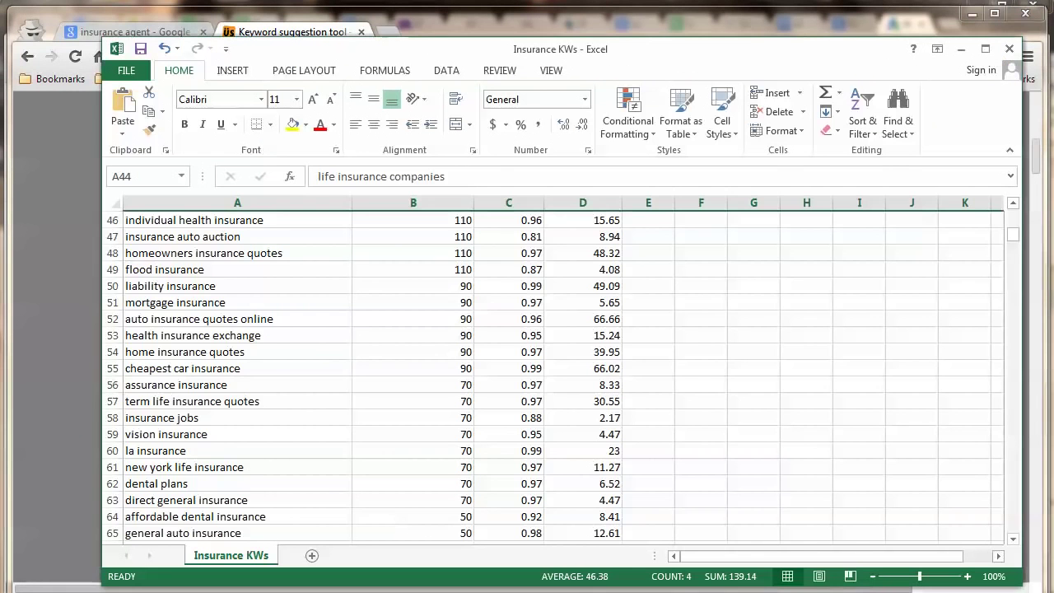
click(313, 555)
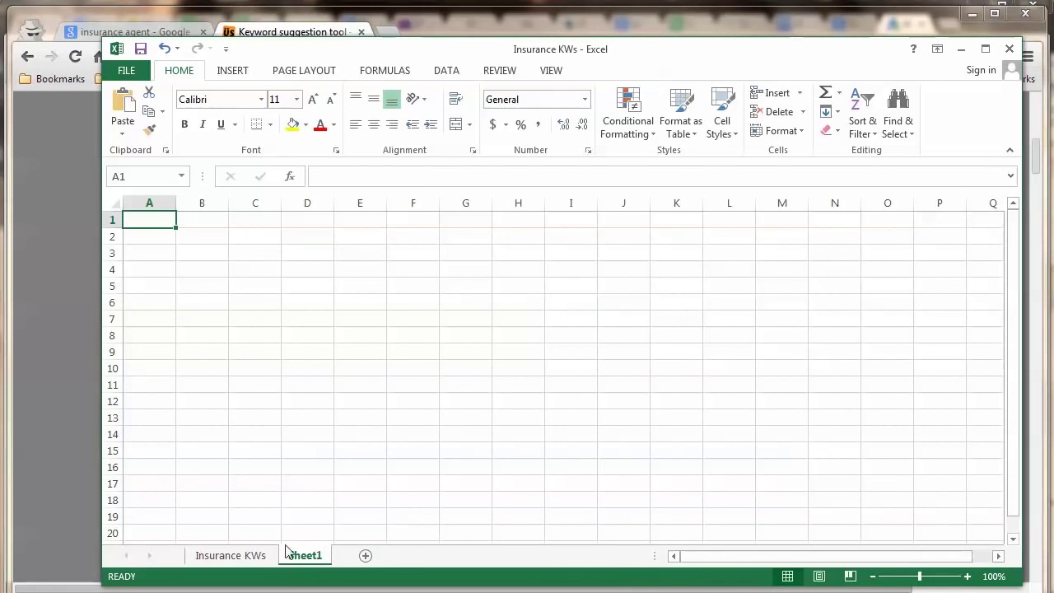
right_click(309, 556)
click(389, 586)
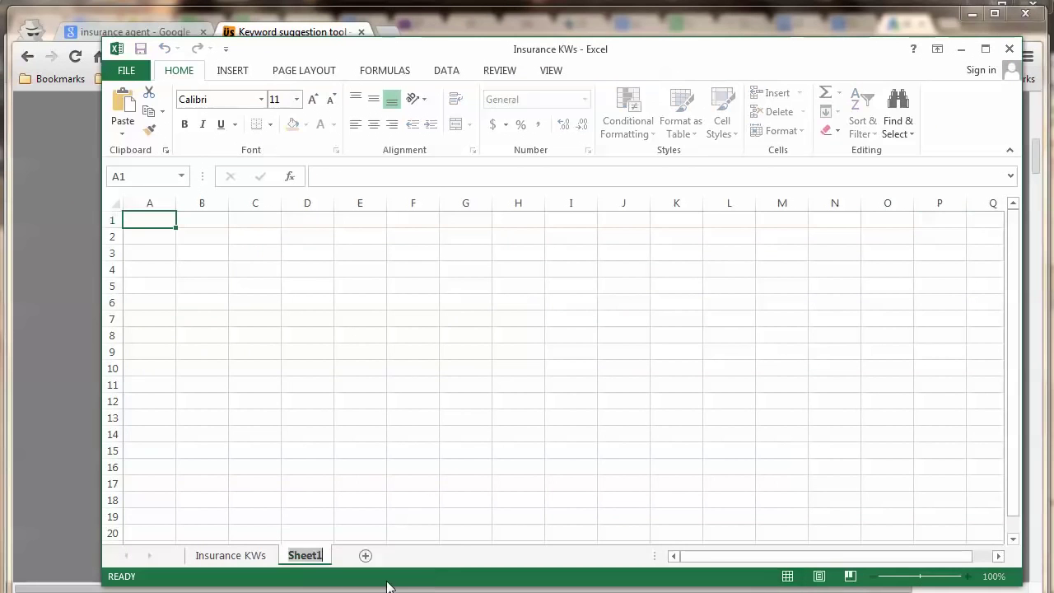
text(Suggest)
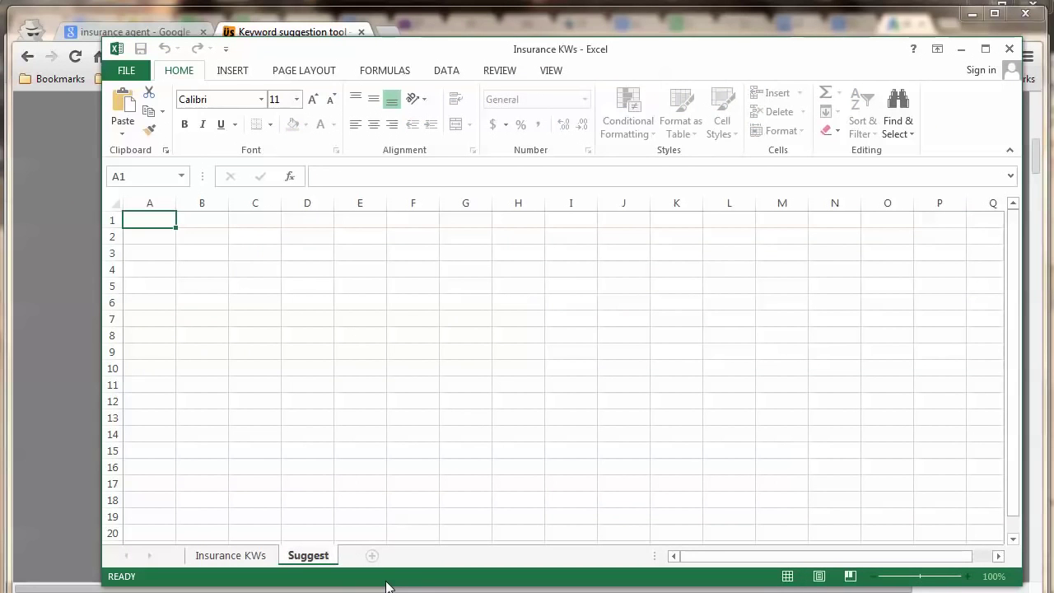
key(Return)
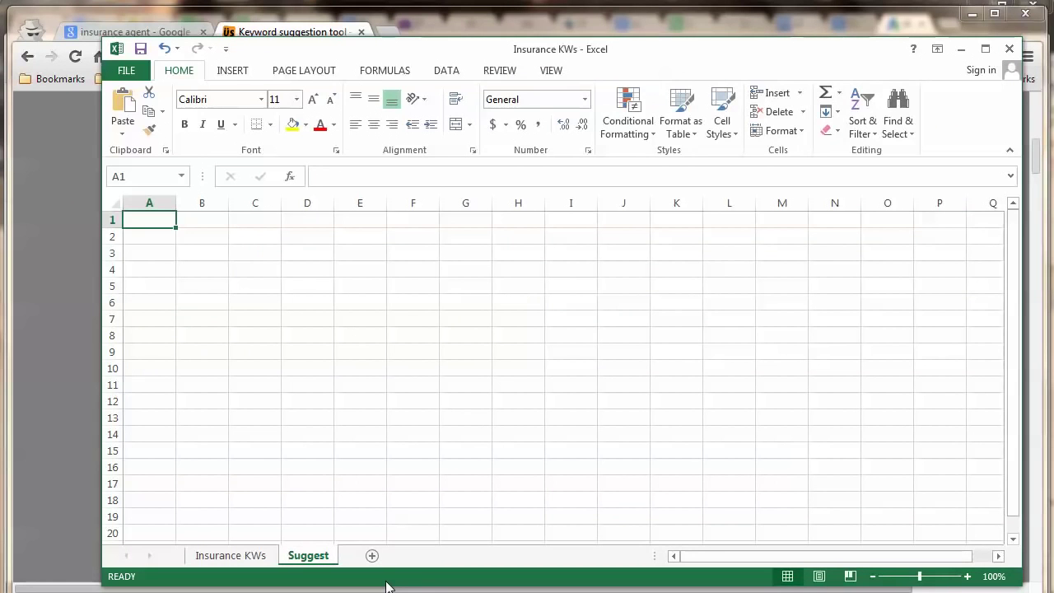
Return to Übersuggest in Chrome, open a blank incognito tab beside it, and copy the full basket keyword text again
click(275, 317)
click(156, 235)
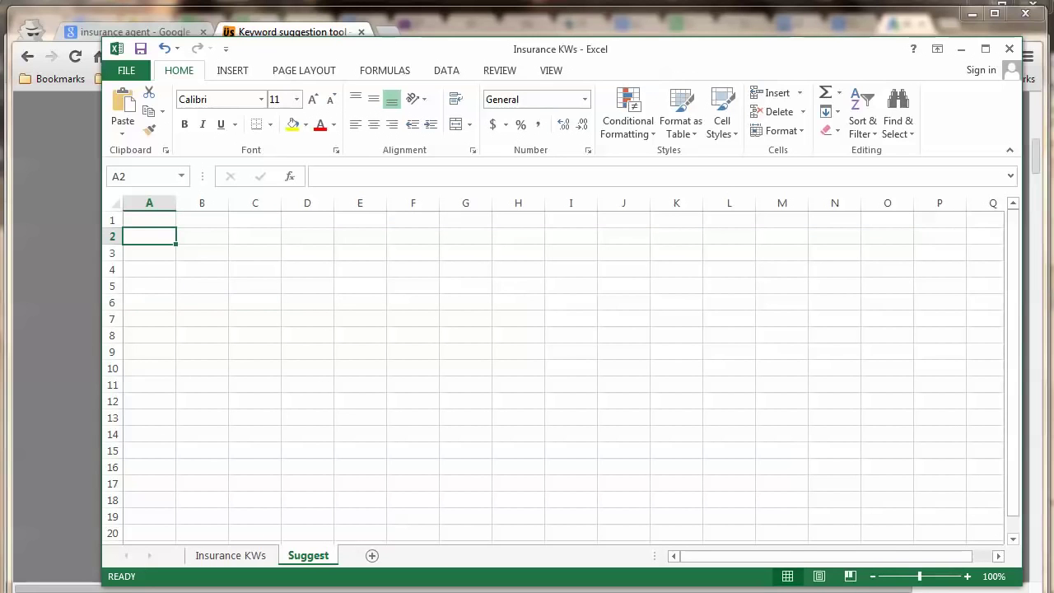
key(alt+Tab)
click(412, 293)
key(ctrl+a)
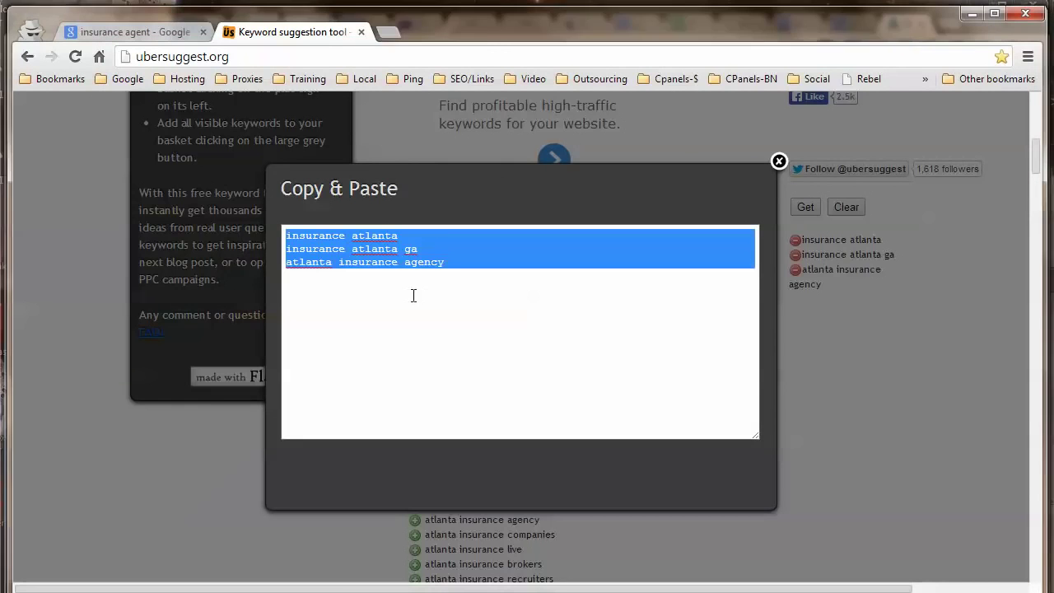
click(390, 34)
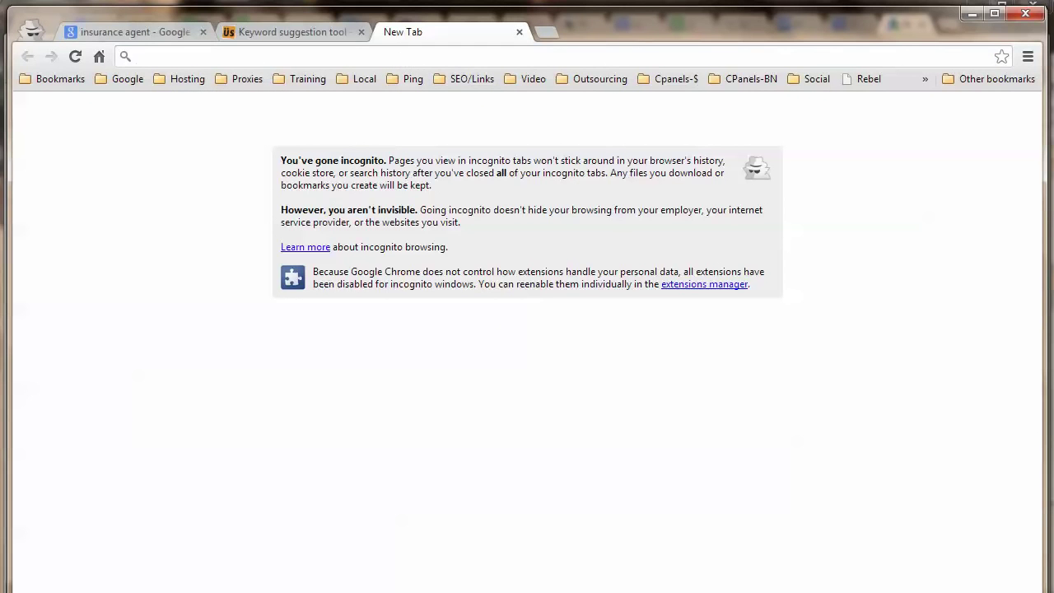
key(alt+Tab)
click(275, 31)
right_click(317, 241)
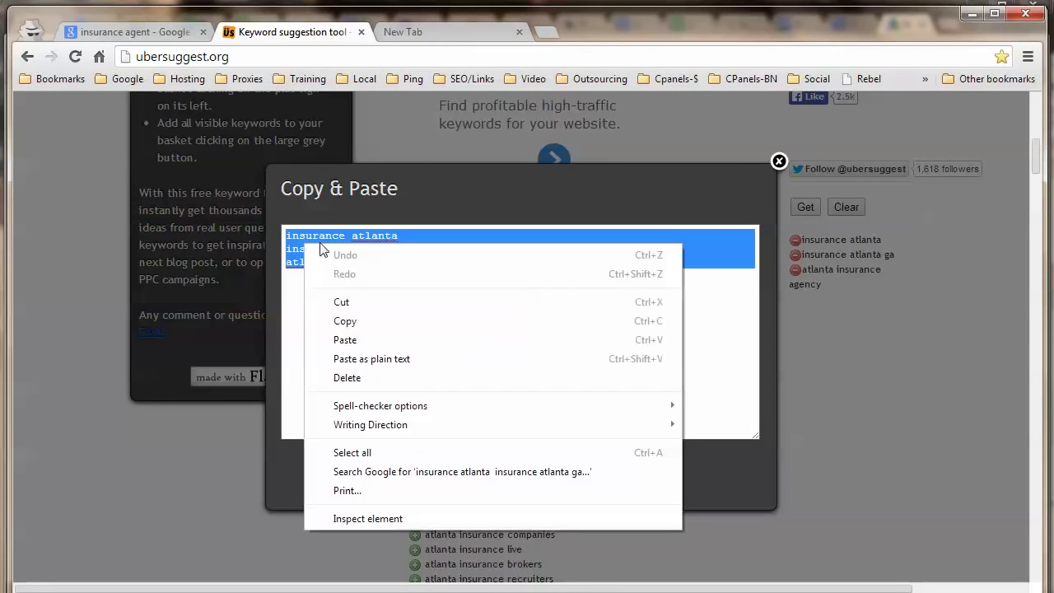
click(370, 325)
Paste the copied keywords into the Suggest sheet in Excel starting at A1, and fit column A to its contents
key(alt+Tab)
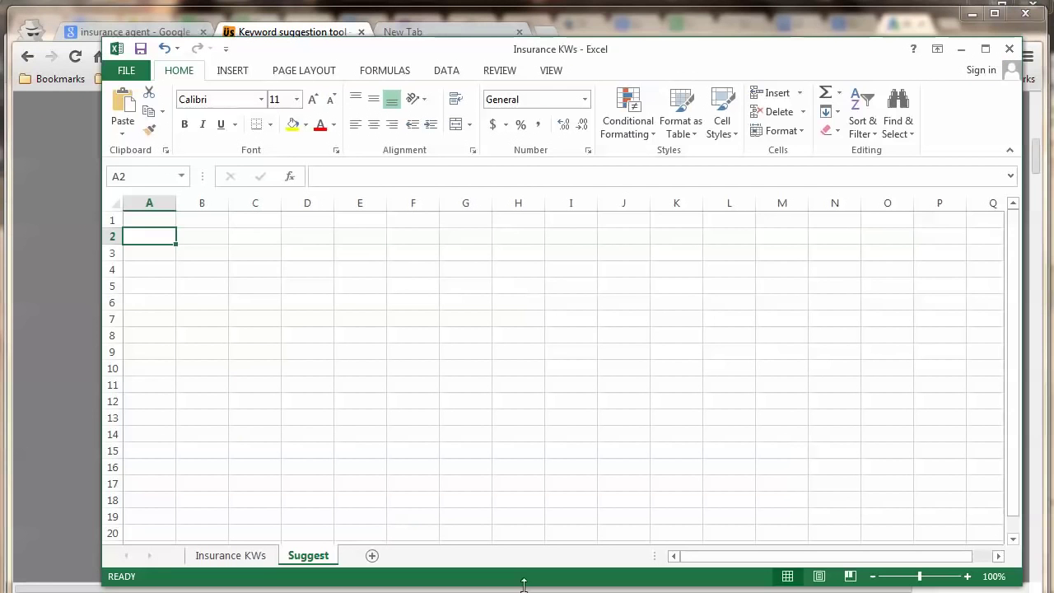
right_click(161, 226)
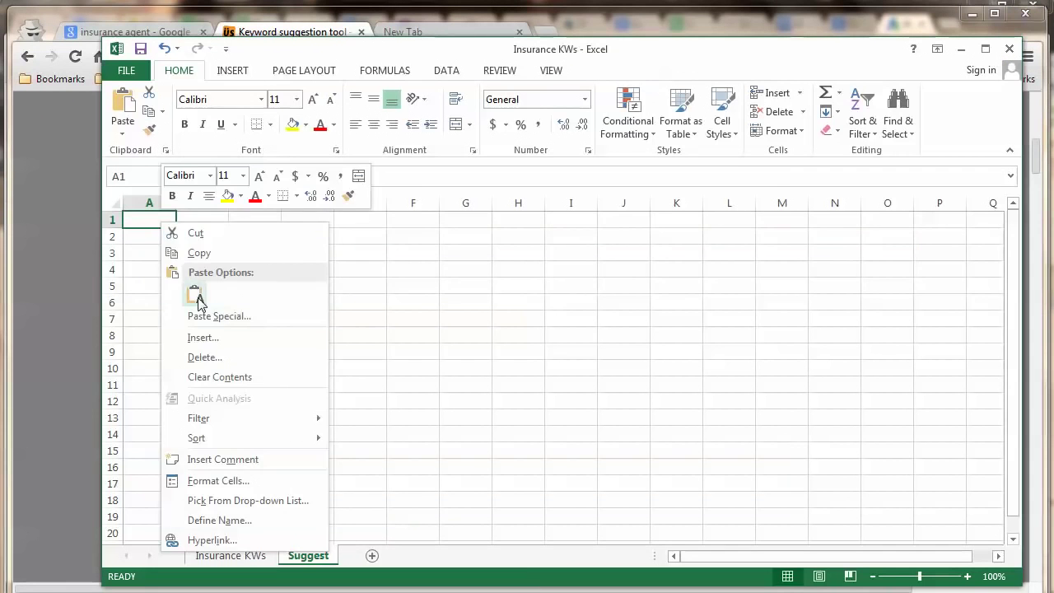
click(195, 294)
double_click(176, 200)
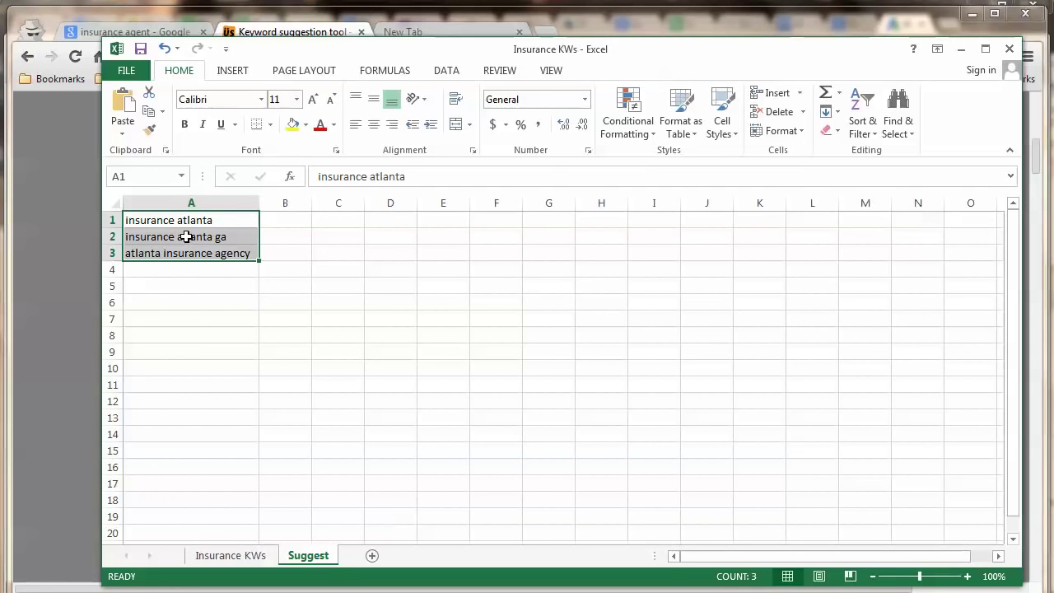
Copy the keyword "atlanta insurance agency" from cell A3 of the Suggest sheet
click(186, 236)
click(182, 253)
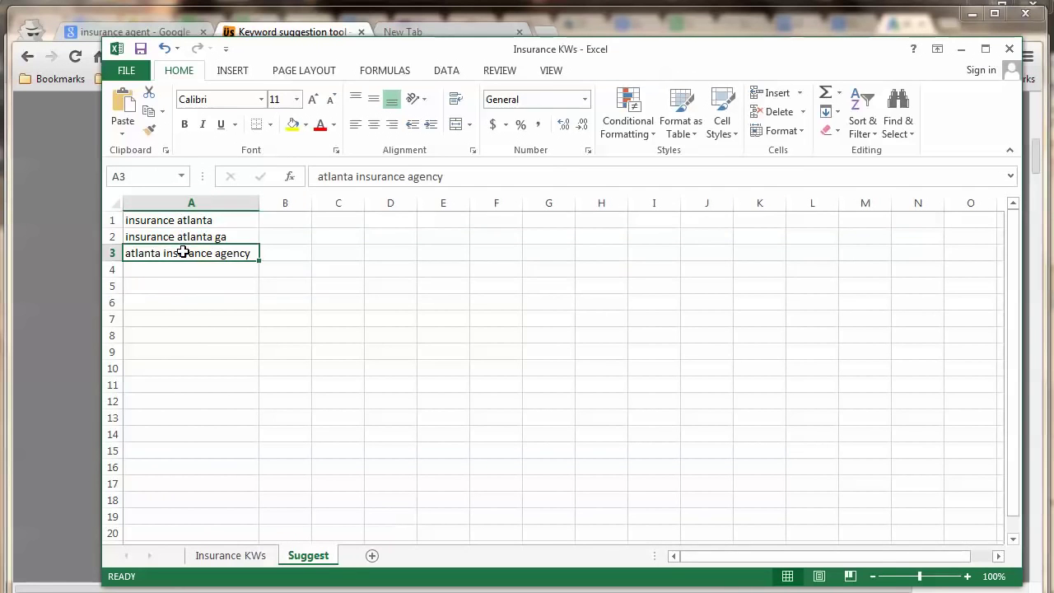
right_click(183, 252)
click(222, 282)
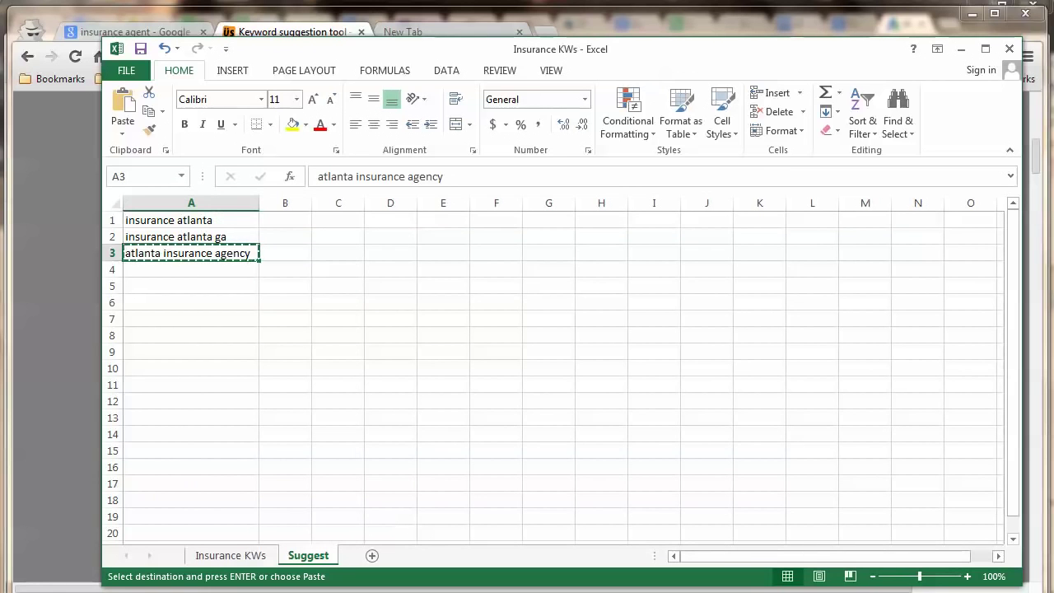
Switch to AdWords in Chrome, open Keyword Planner in a new tab, and expand the search for new keyword and ad group ideas
key(alt+Tab)
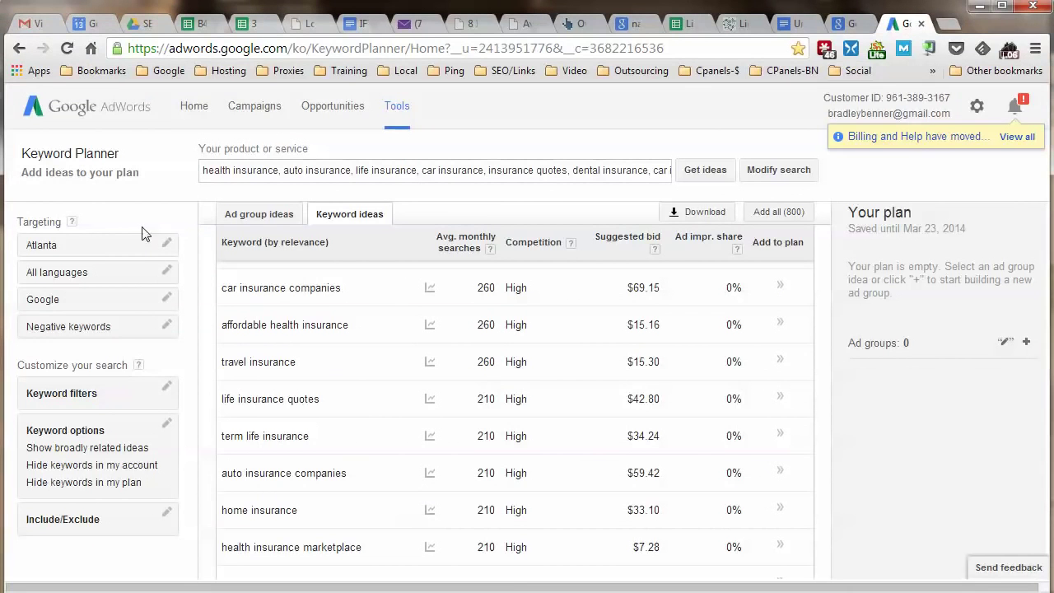
click(397, 109)
right_click(441, 237)
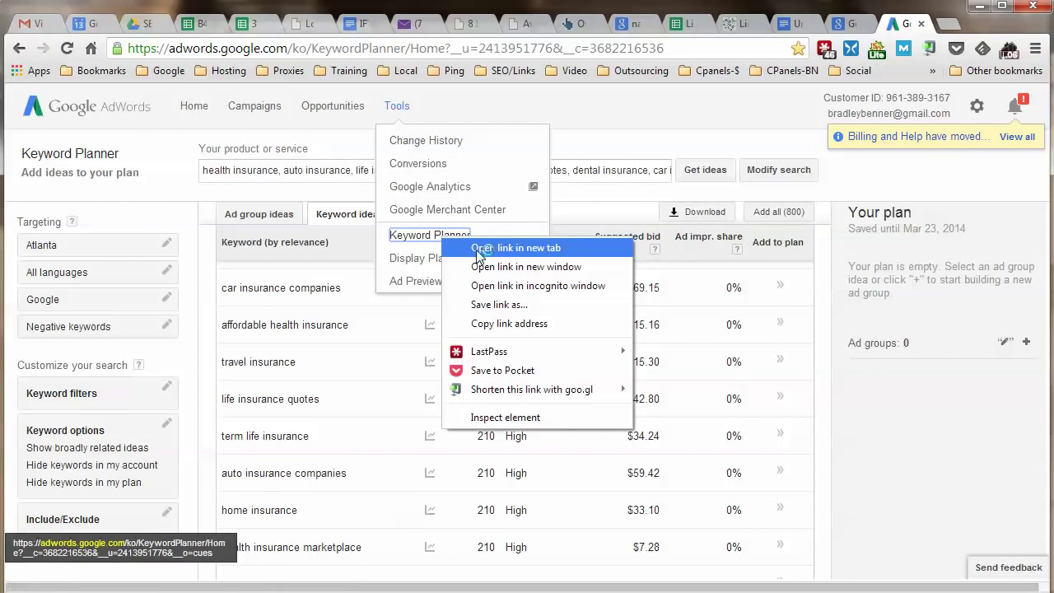
click(481, 248)
click(901, 23)
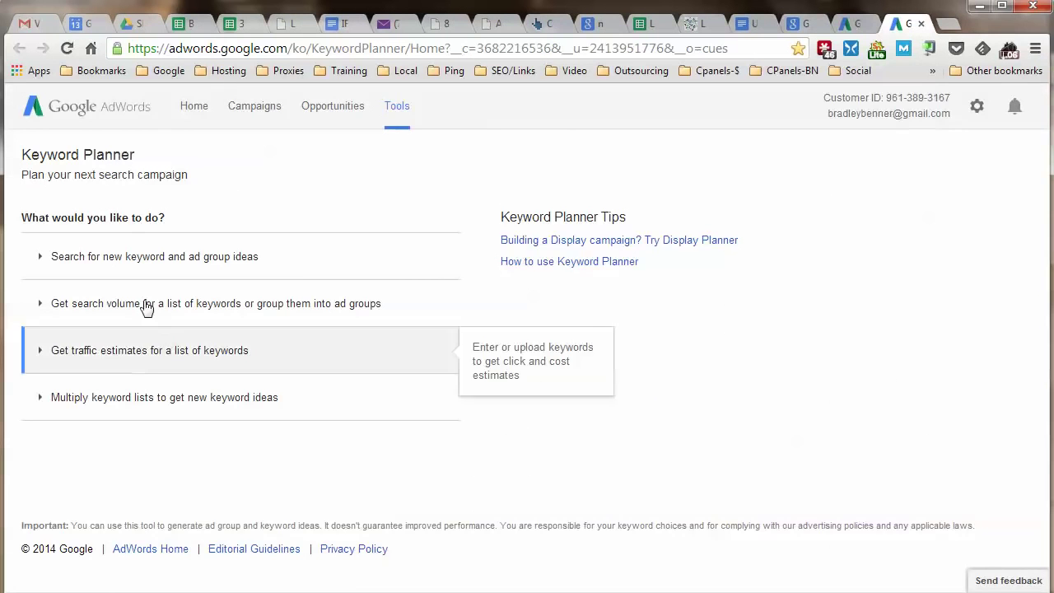
click(99, 258)
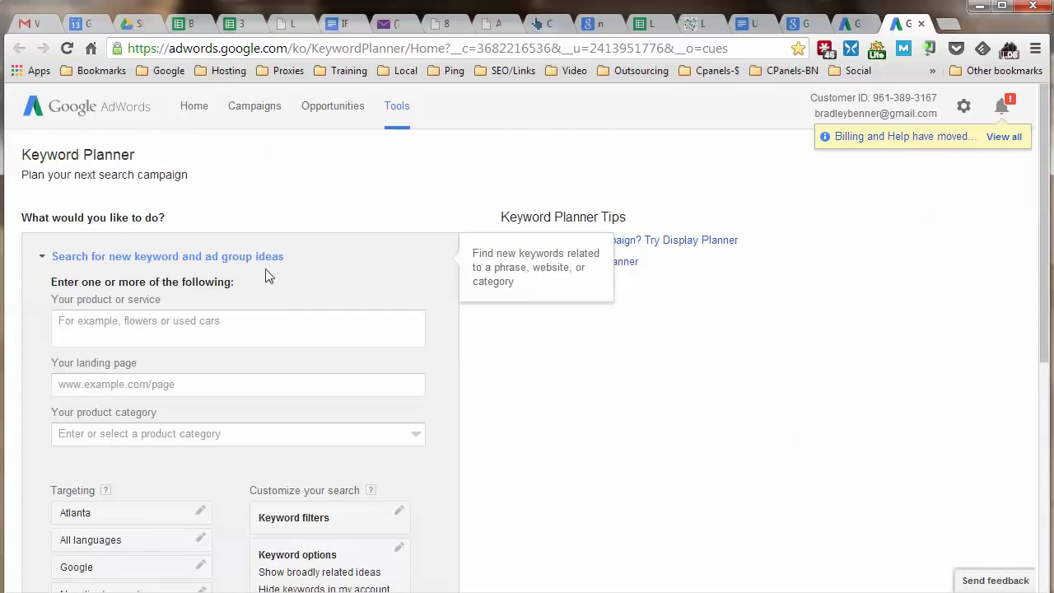
scroll(265, 272, down, 1)
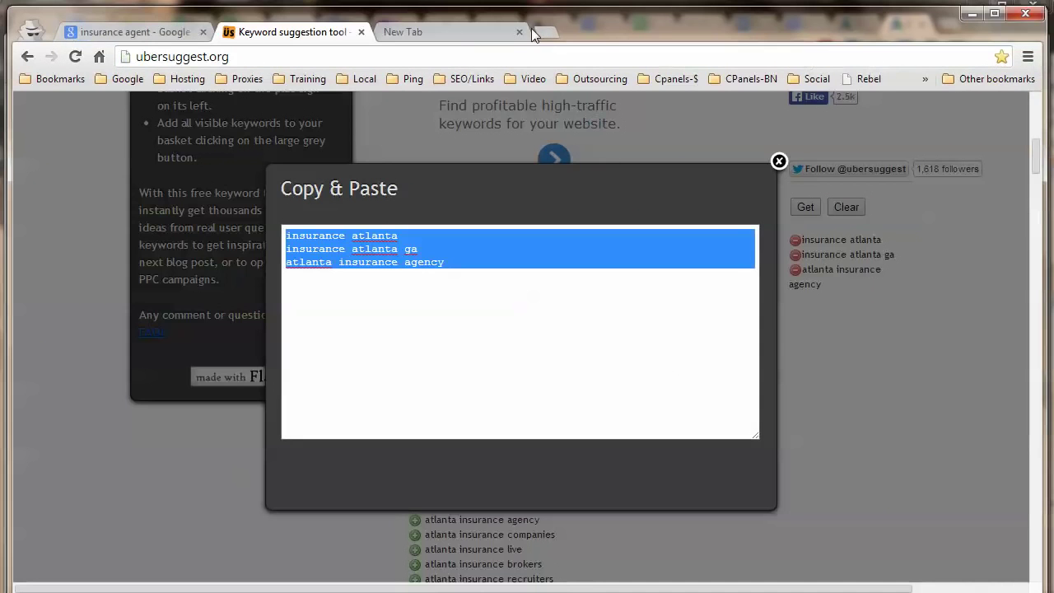
Search Google for the copied keyword "atlanta insurance agency" in the blank incognito tab
click(508, 32)
right_click(441, 56)
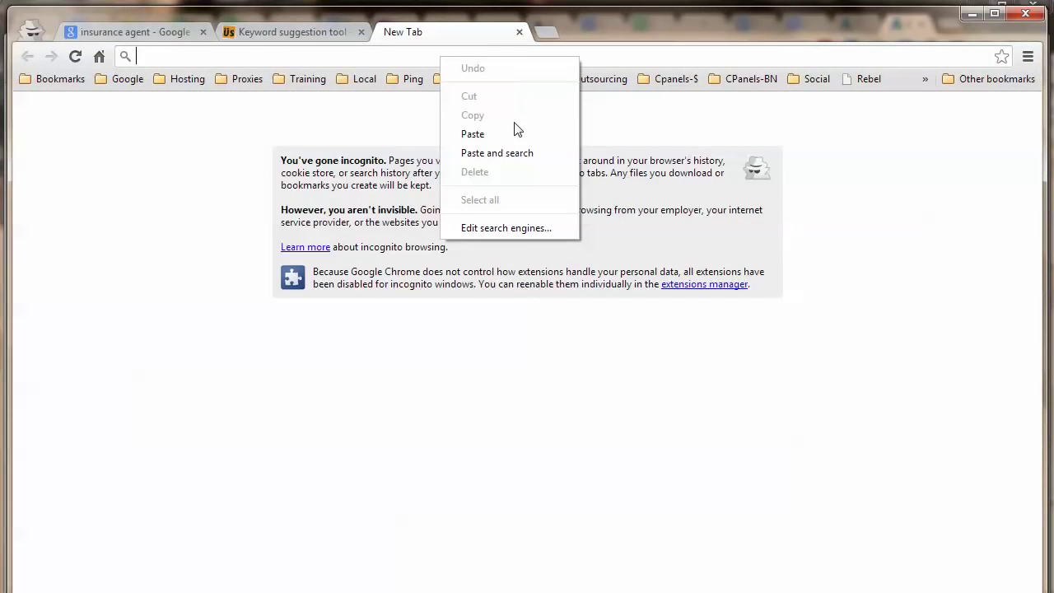
click(522, 153)
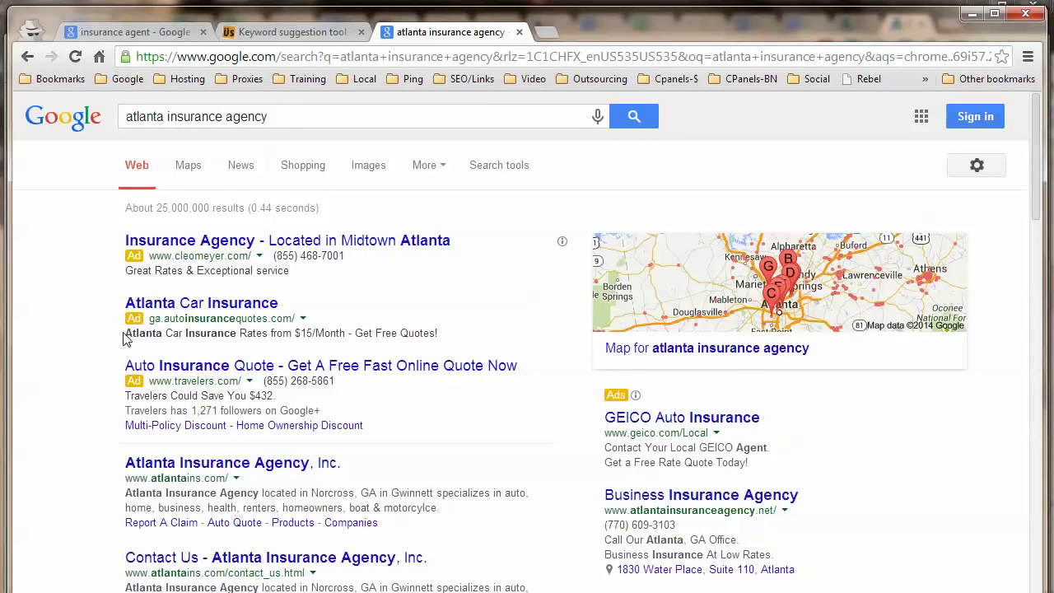
Look over the organic and local results, and open the Atlanta Insurance Agency, Inc. website in a new tab
scroll(126, 339, down, 1)
scroll(142, 390, down, 4)
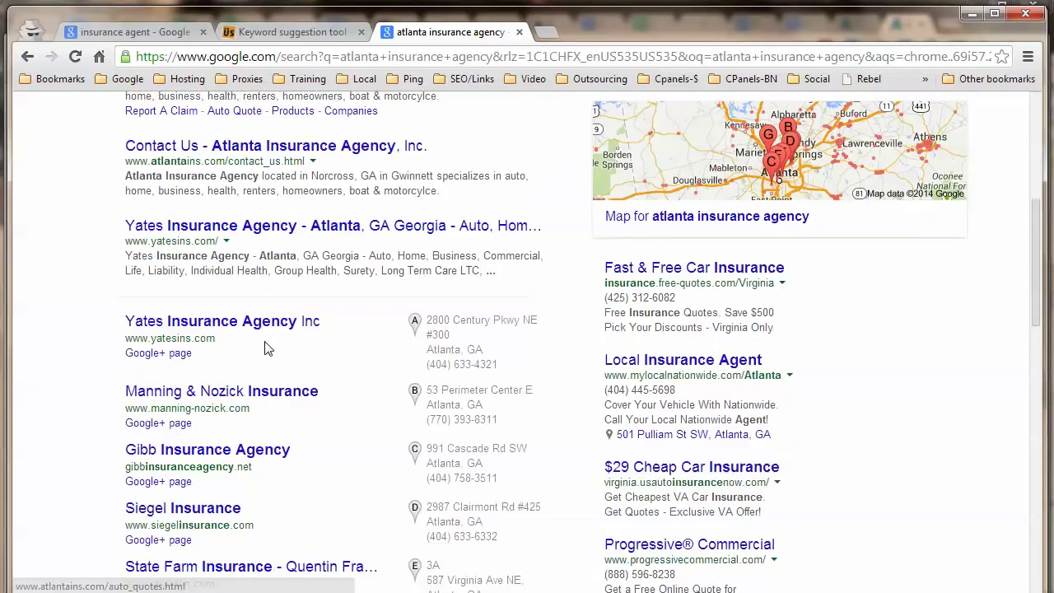
scroll(375, 425, up, 3)
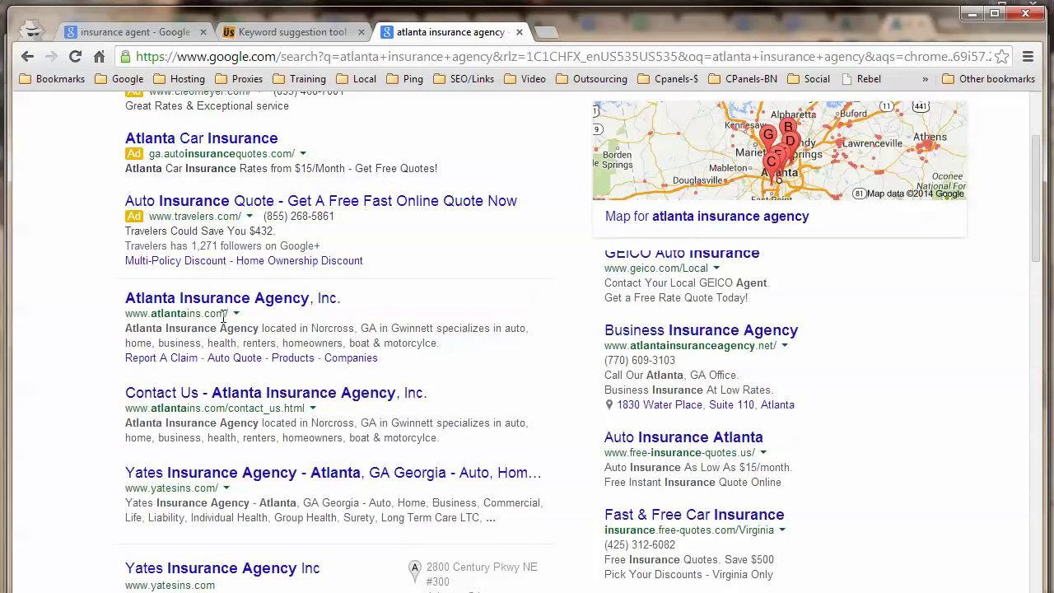
right_click(191, 299)
click(228, 308)
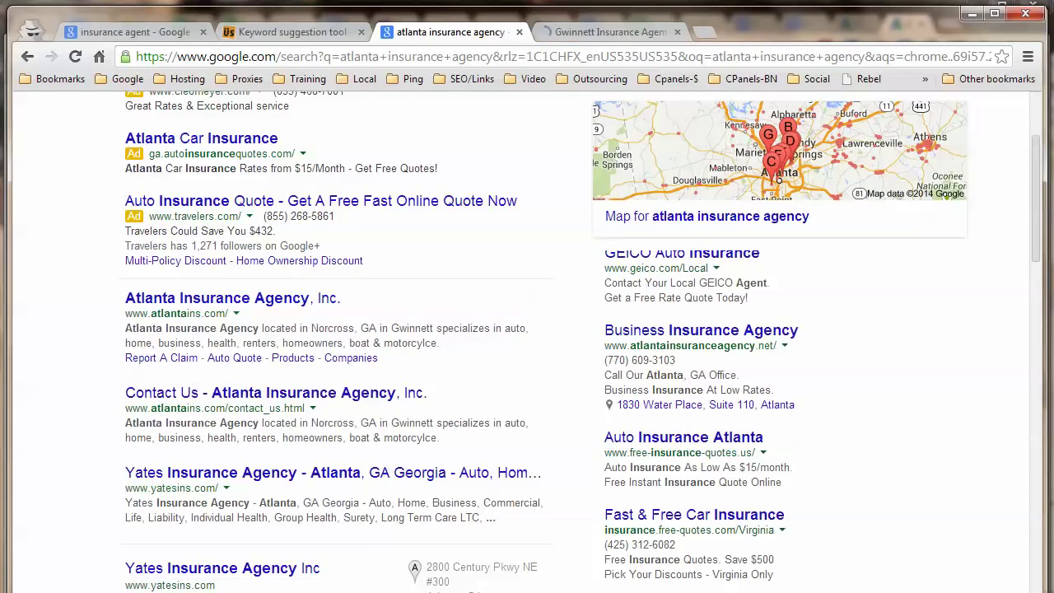
click(605, 31)
click(487, 55)
key(ctrl+c)
right_click(486, 56)
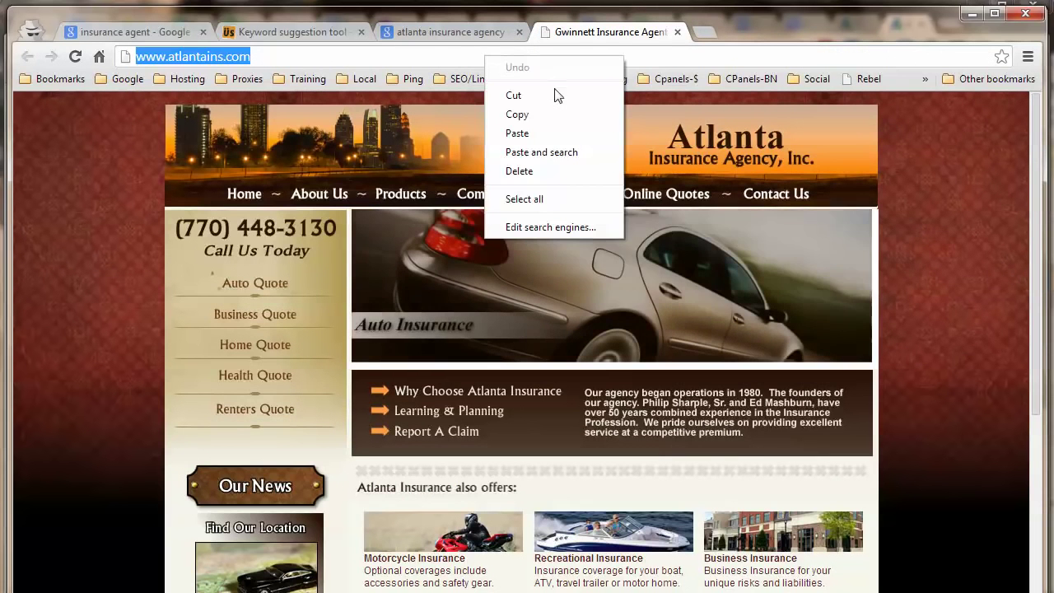
click(545, 114)
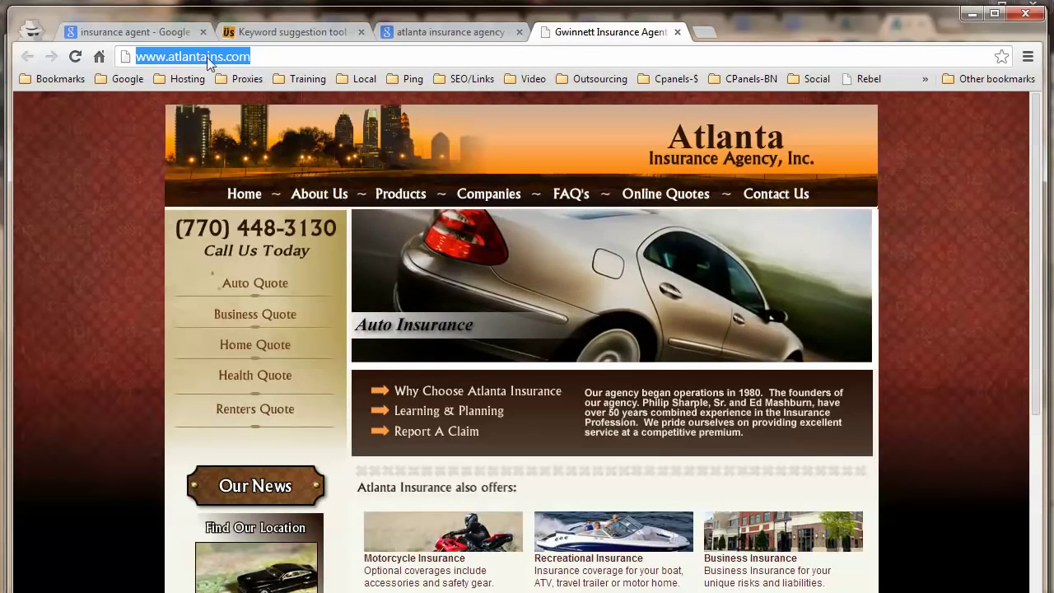
key(alt+Tab)
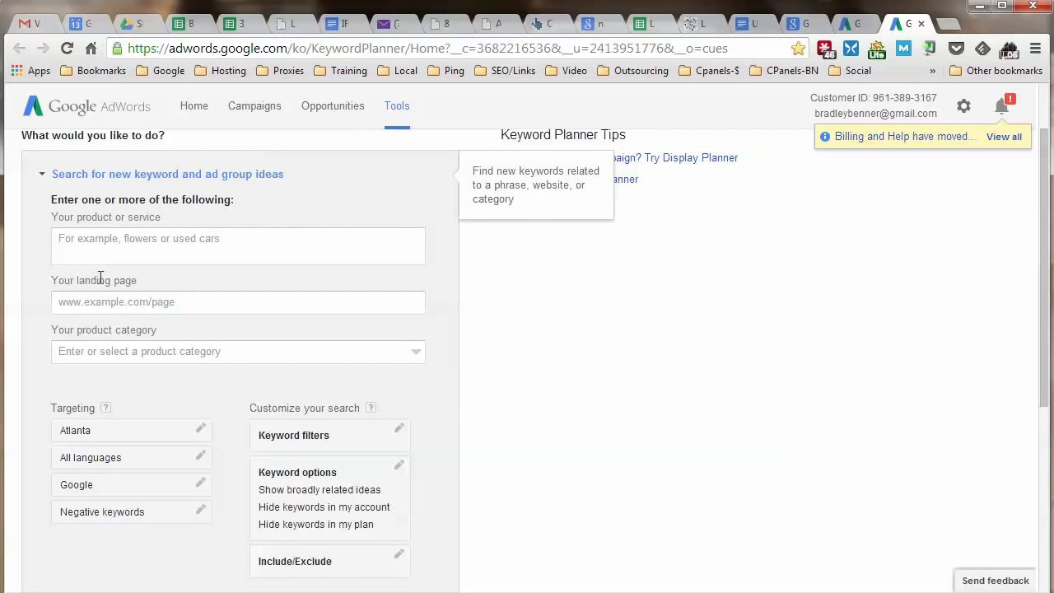
click(146, 302)
right_click(152, 299)
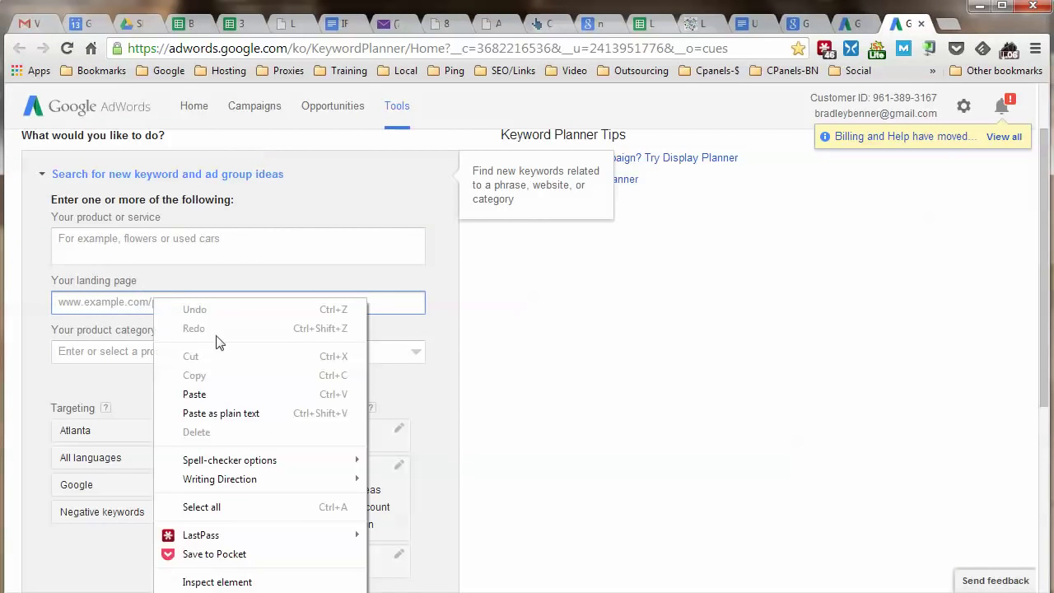
click(225, 394)
scroll(325, 404, down, 2)
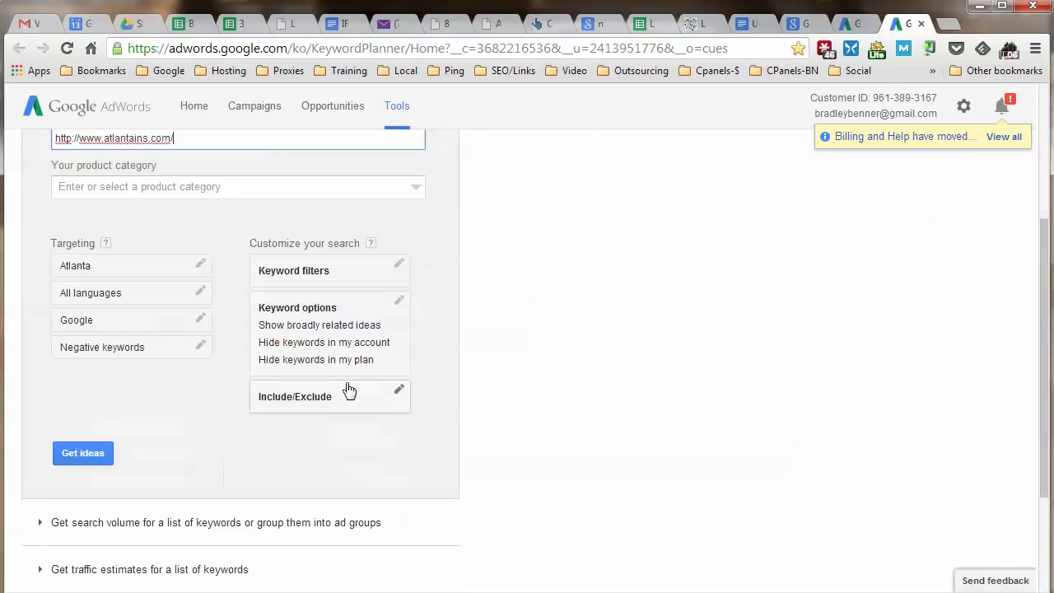
click(89, 454)
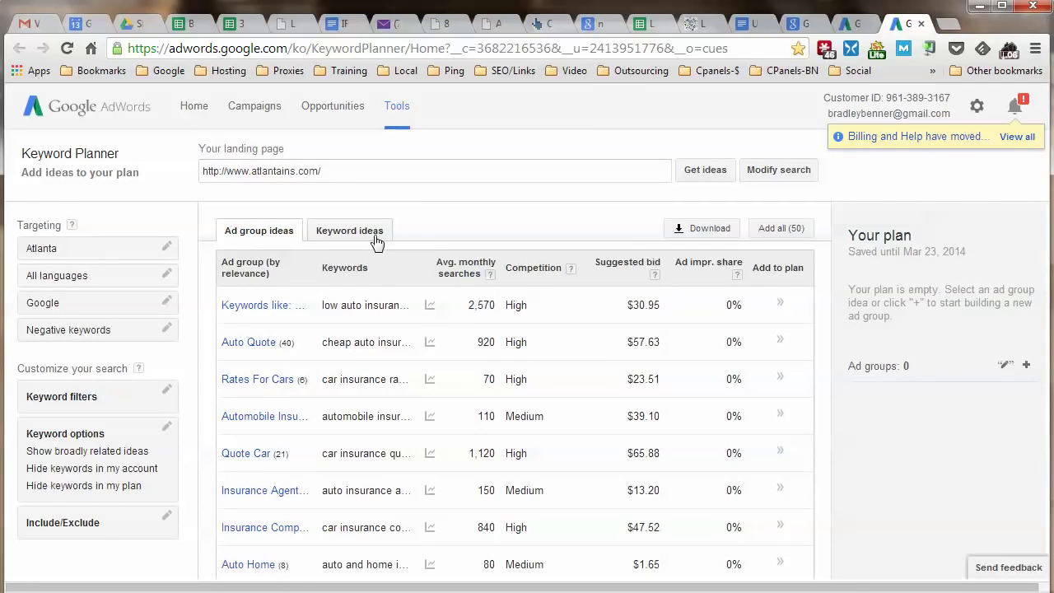
Display the individual keyword ideas, sort them by highest average monthly searches, and look through the list
click(346, 231)
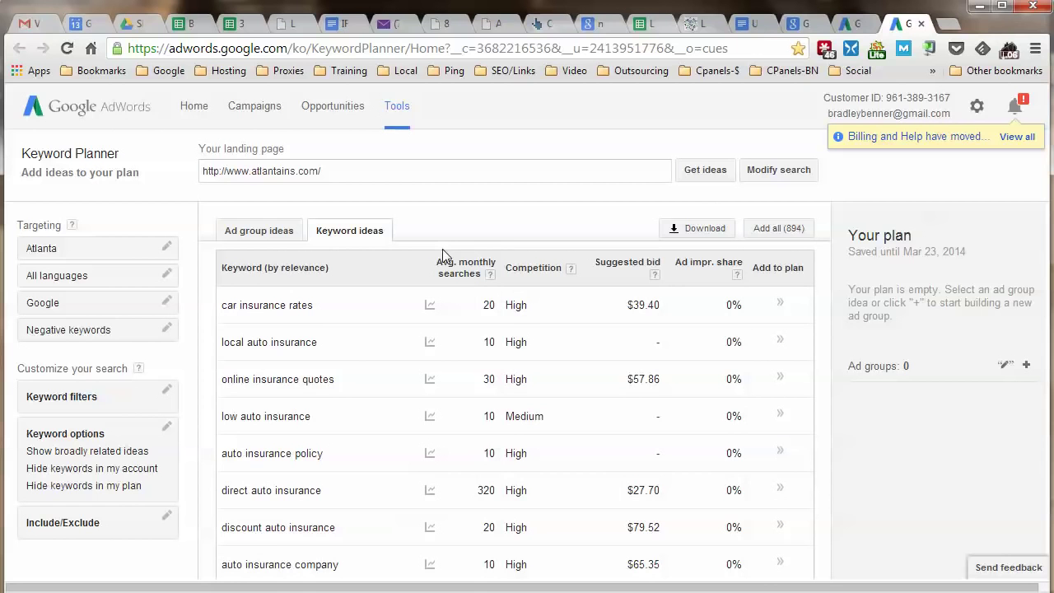
click(470, 281)
scroll(540, 373, down, 2)
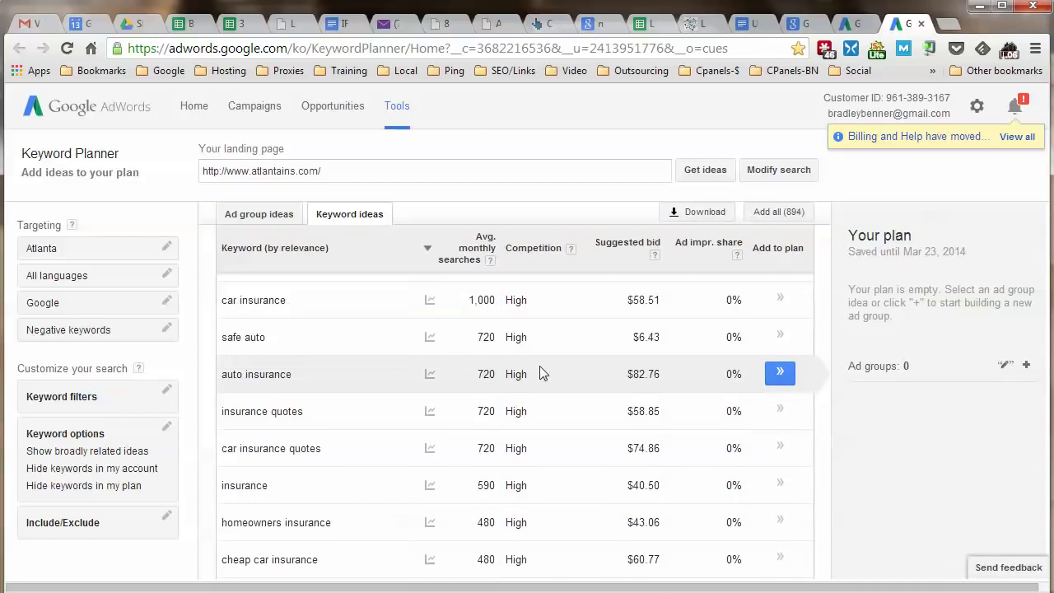
scroll(387, 374, down, 4)
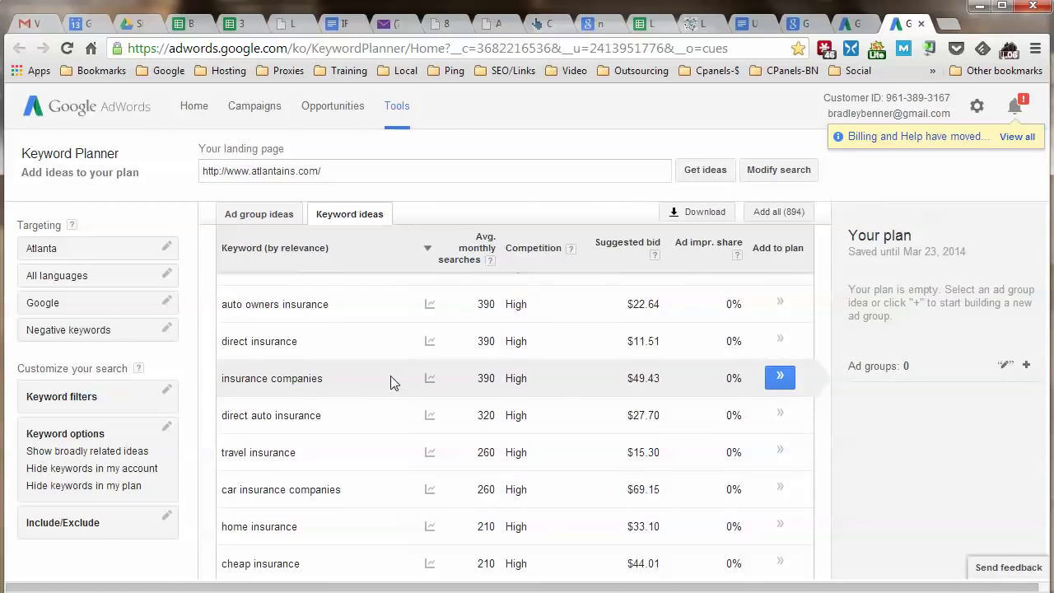
Look through the atlantains.com keyword ideas, comparing their average monthly searches, competition and suggested bids
scroll(381, 306, up, 4)
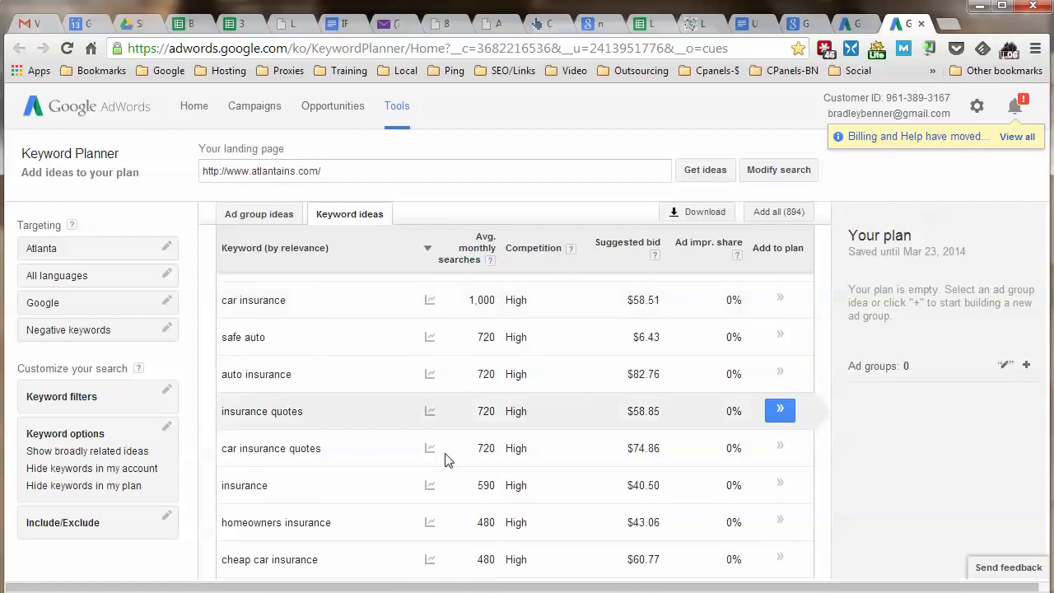
scroll(445, 459, up, 2)
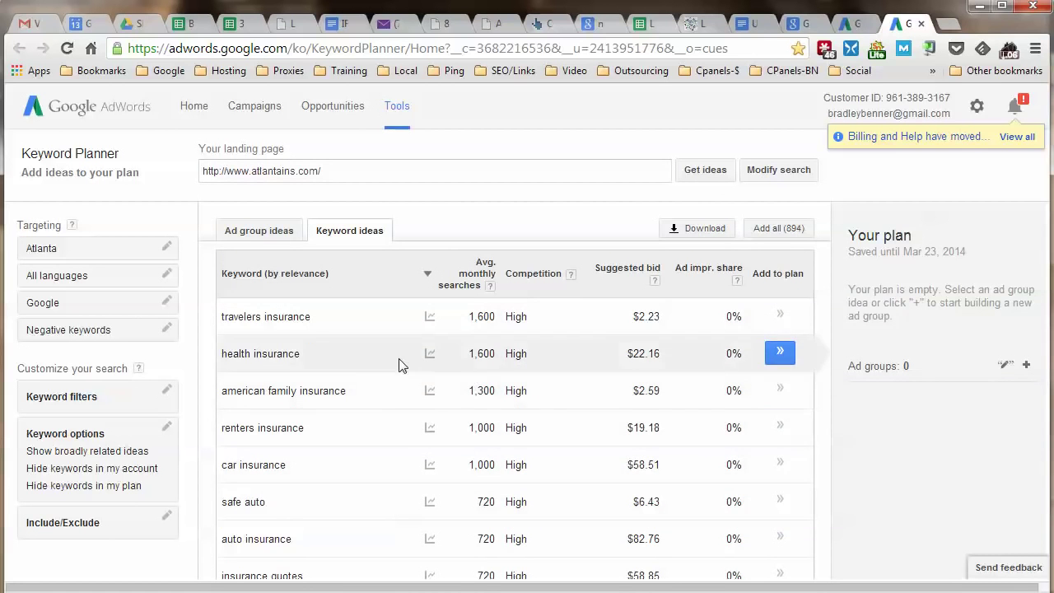
mouse_move(427, 502)
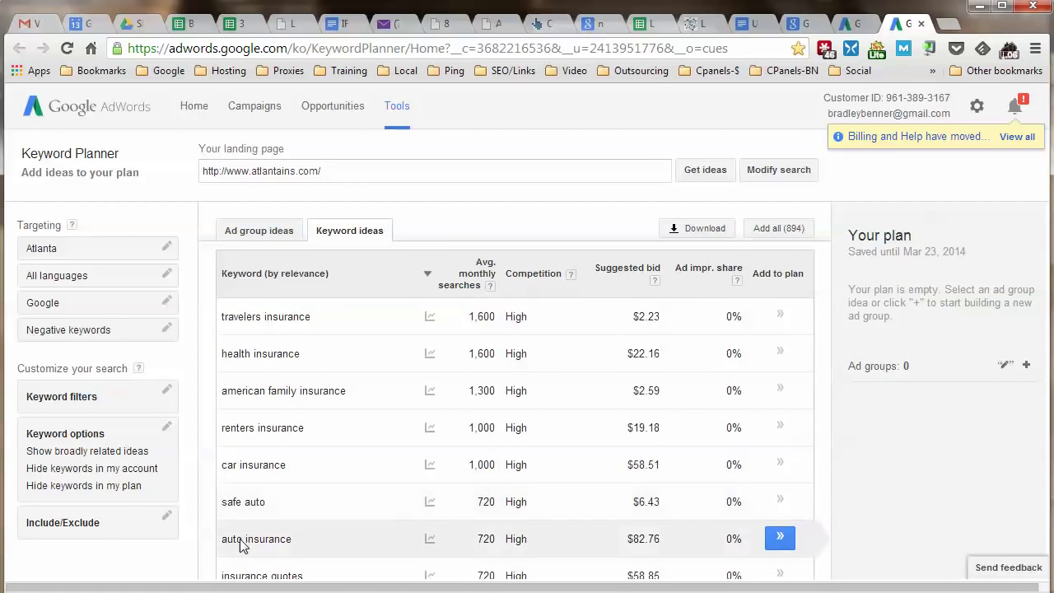
scroll(235, 538, down, 4)
scroll(231, 537, down, 5)
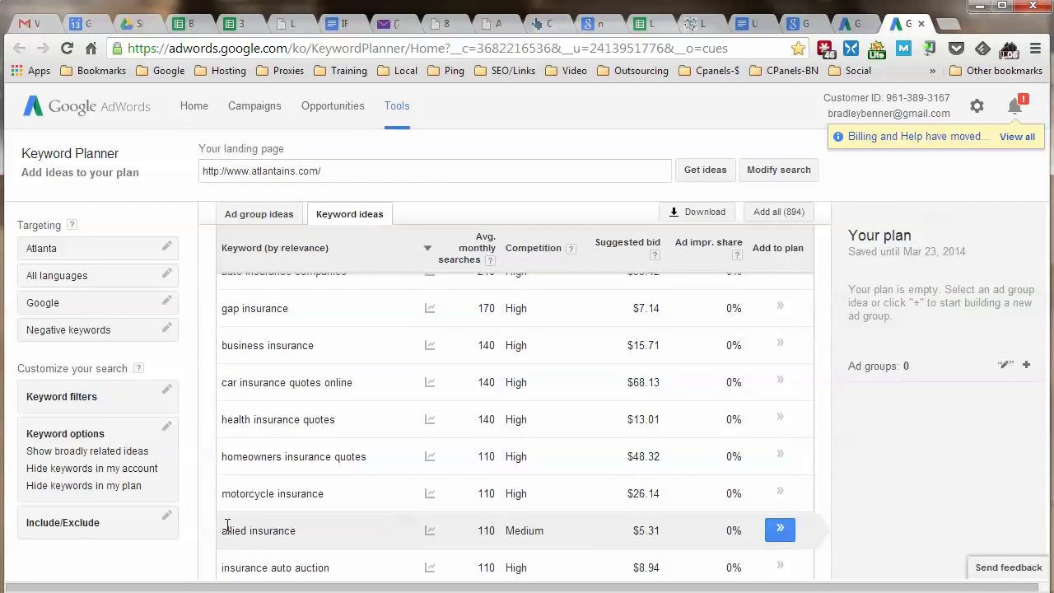
click(698, 169)
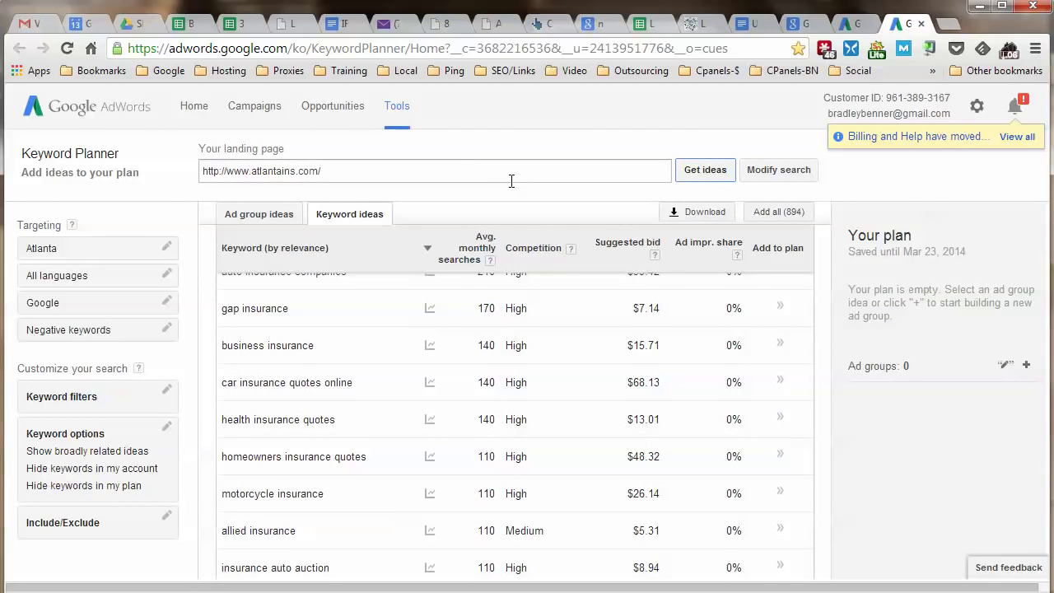
scroll(579, 333, up, 10)
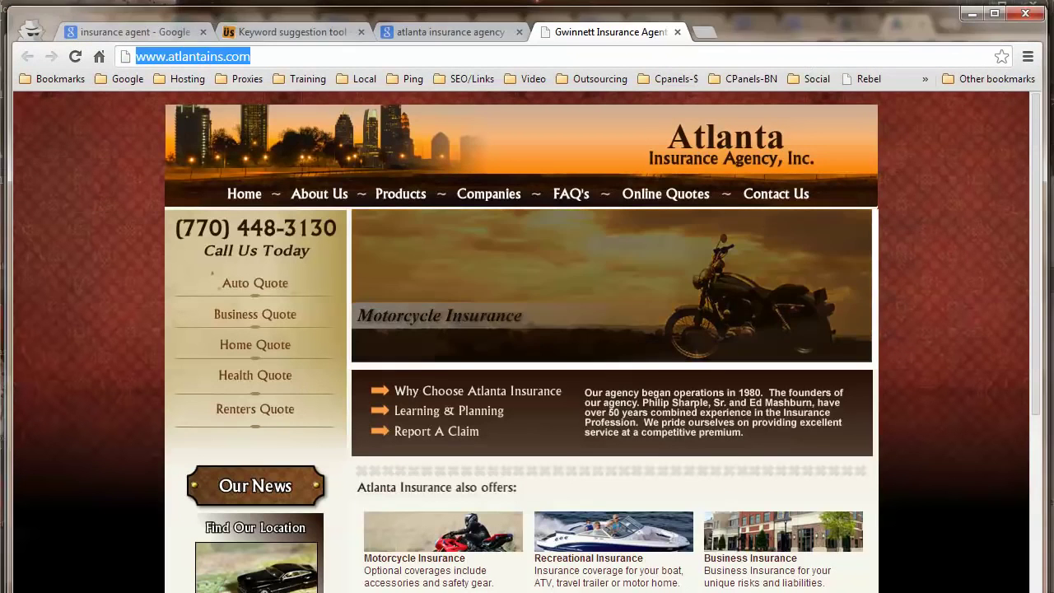
Return to the "atlanta insurance agency" Google results and open the Yates Insurance Agency website in a new tab
click(451, 31)
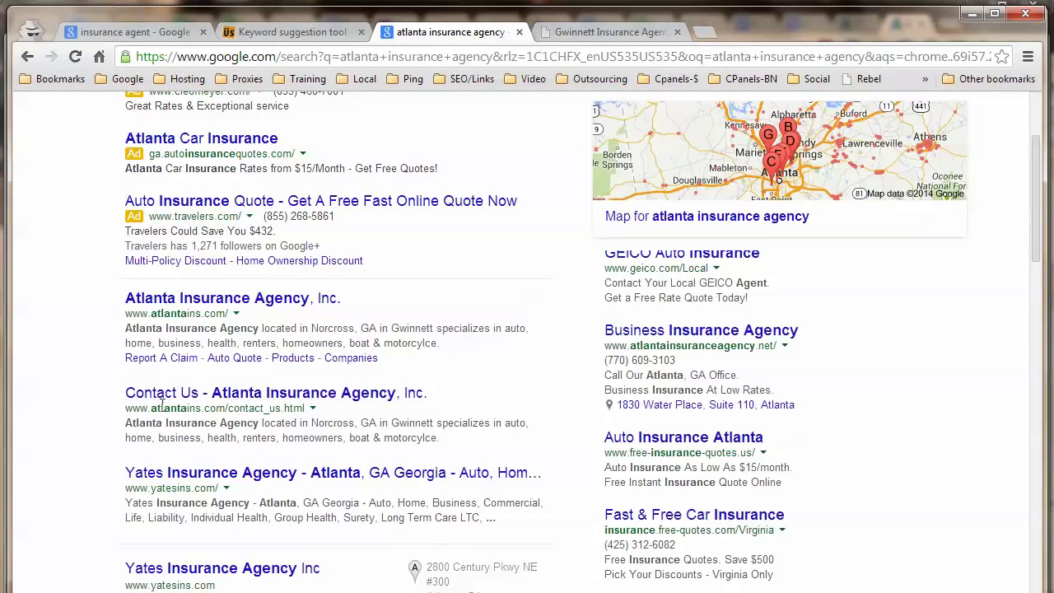
scroll(212, 402, down, 1)
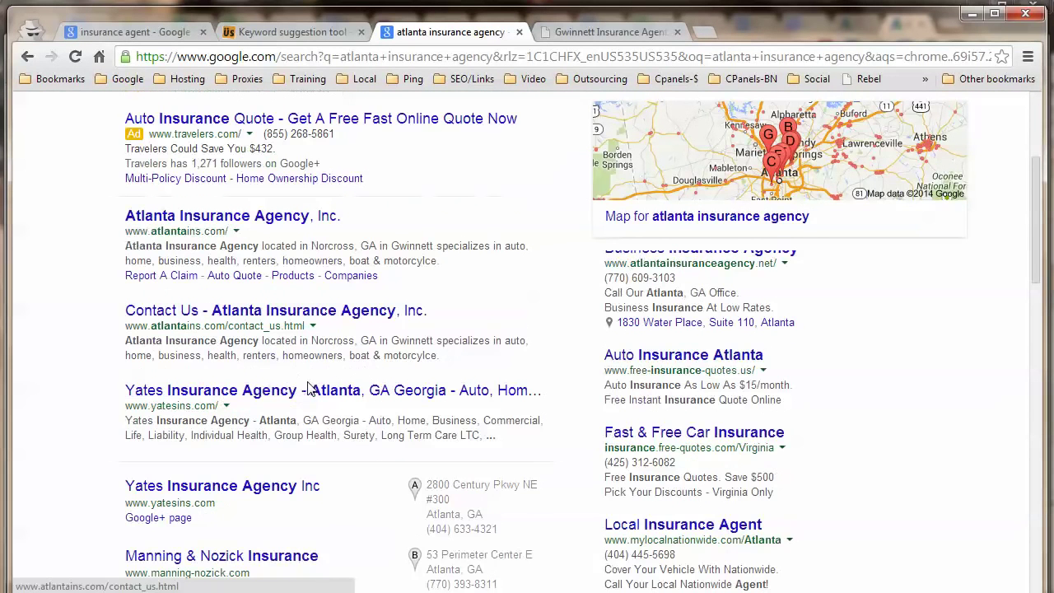
scroll(184, 319, down, 1)
right_click(180, 303)
click(238, 319)
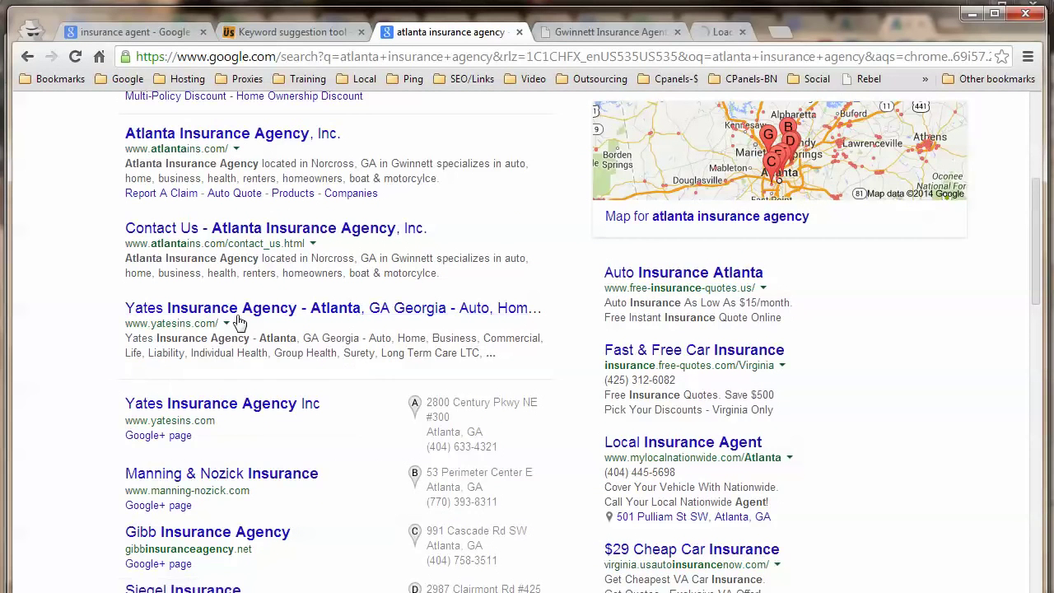
click(741, 32)
click(447, 56)
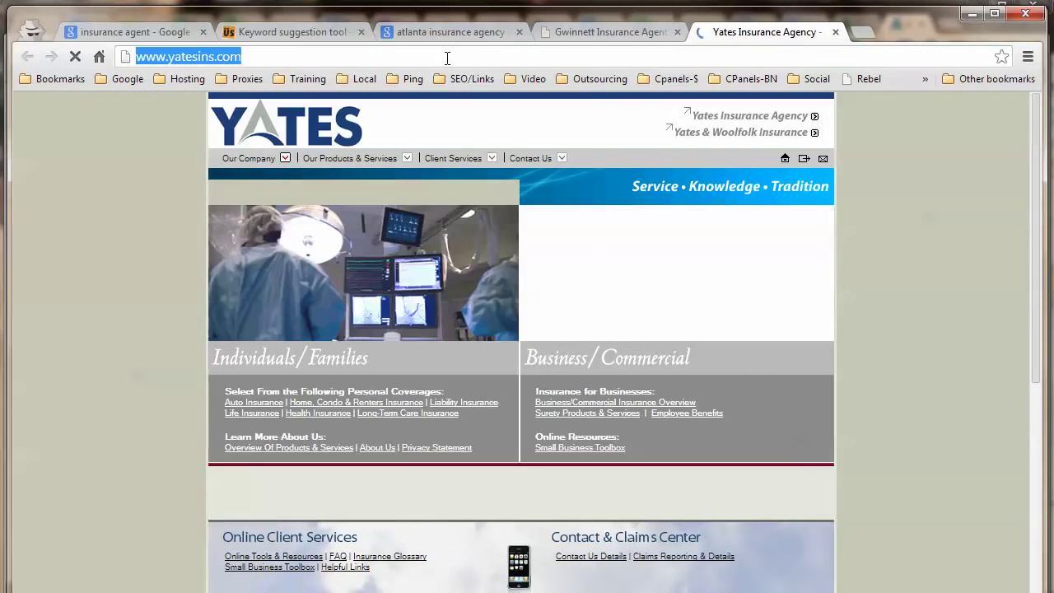
right_click(447, 56)
click(522, 110)
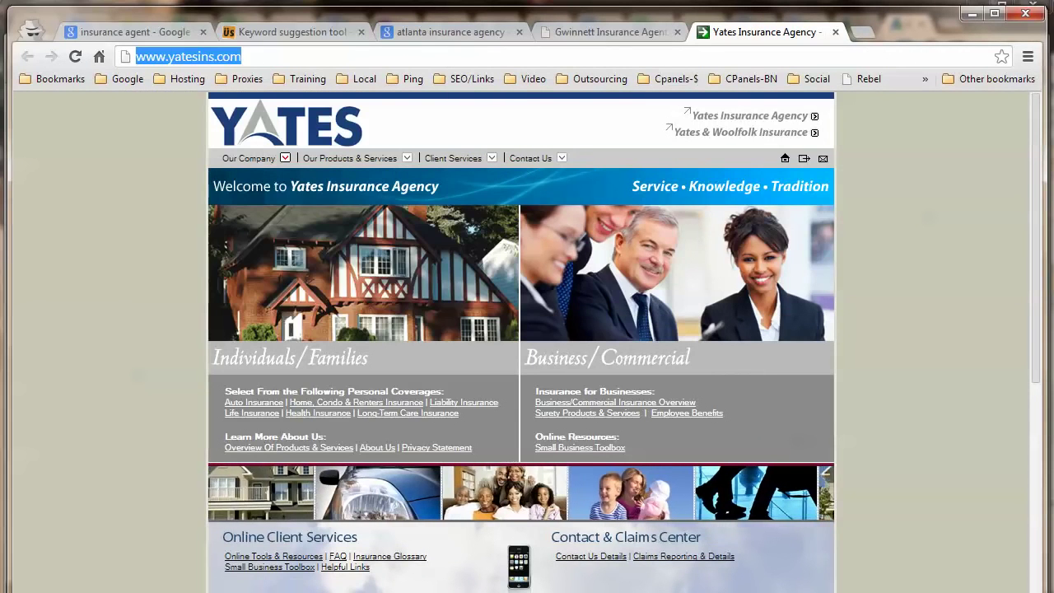
key(alt+Tab)
drag(357, 168, 201, 172)
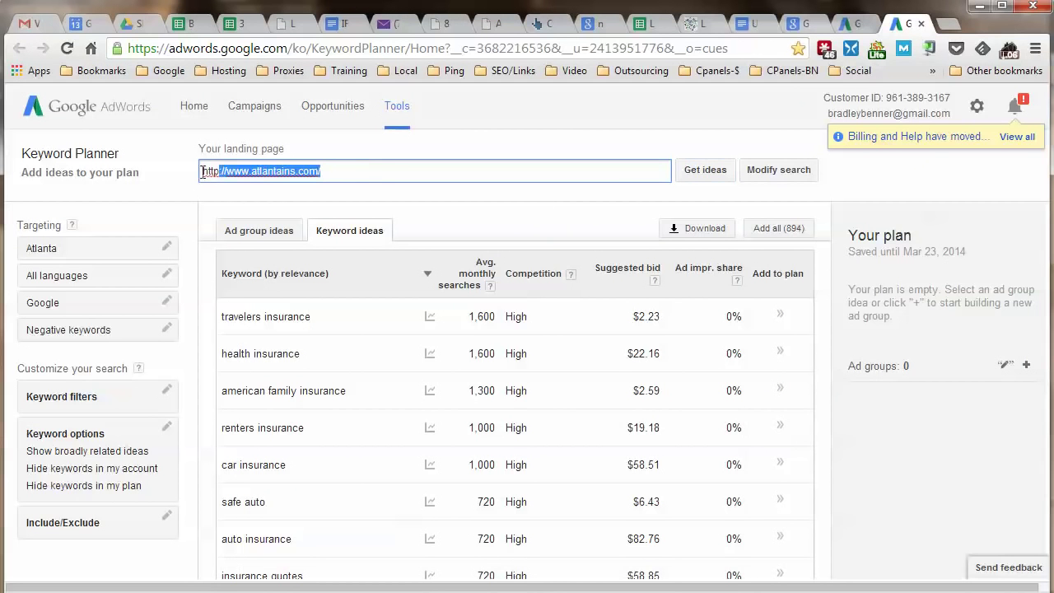
right_click(352, 168)
click(434, 271)
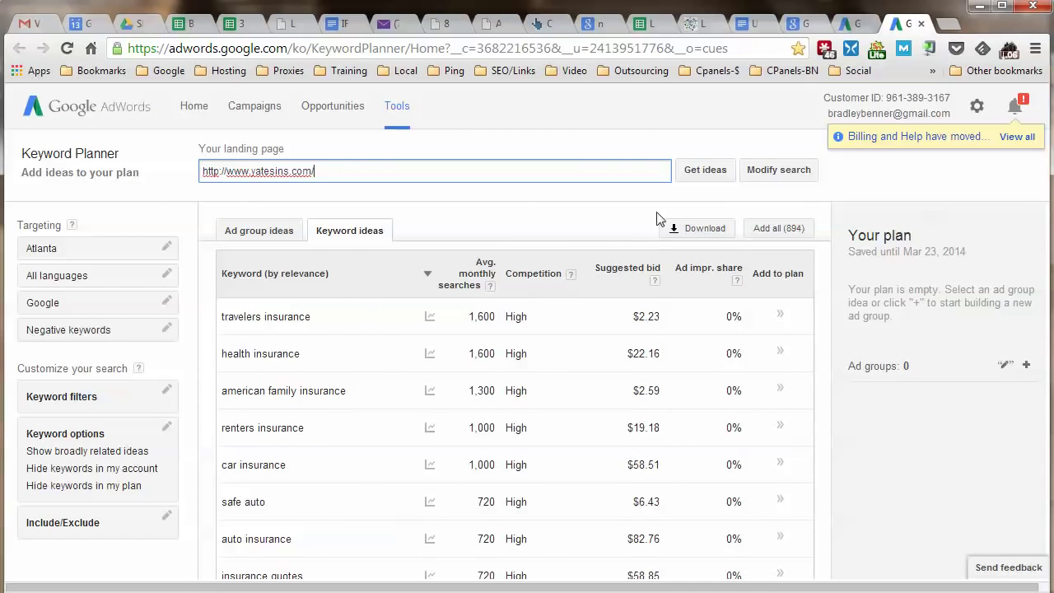
click(705, 174)
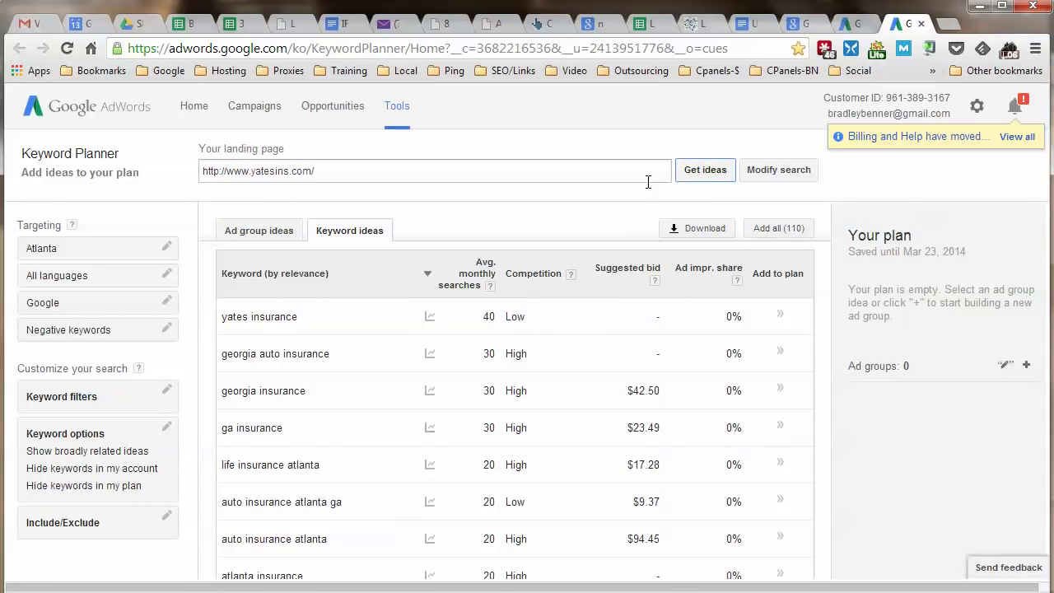
Examine the keyword ideas for yatesins.com down to the end of the page, looking for Atlanta and Georgia insurance terms
scroll(585, 336, down, 1)
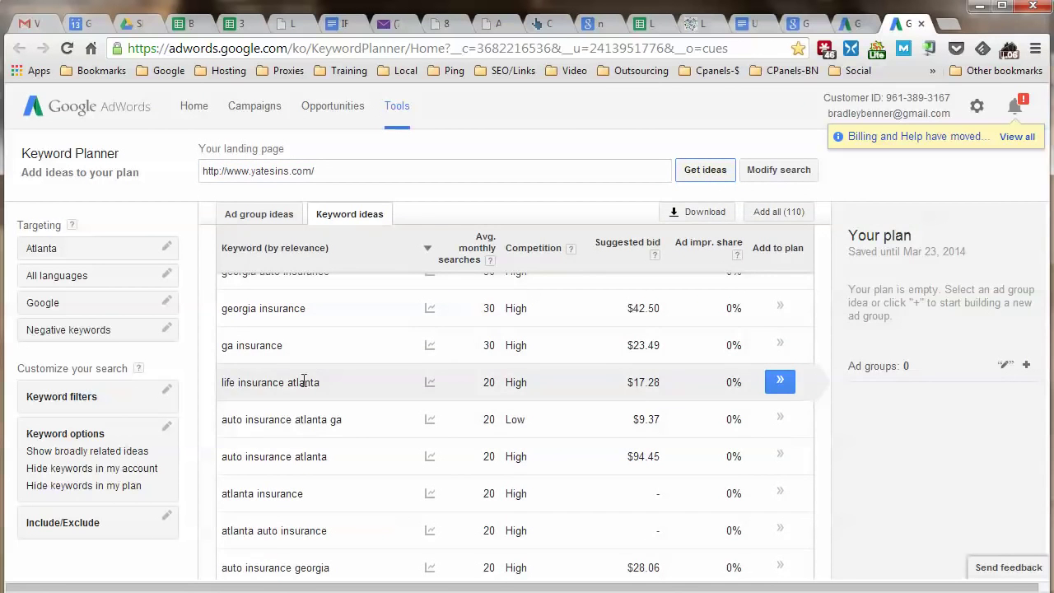
scroll(286, 416, down, 1)
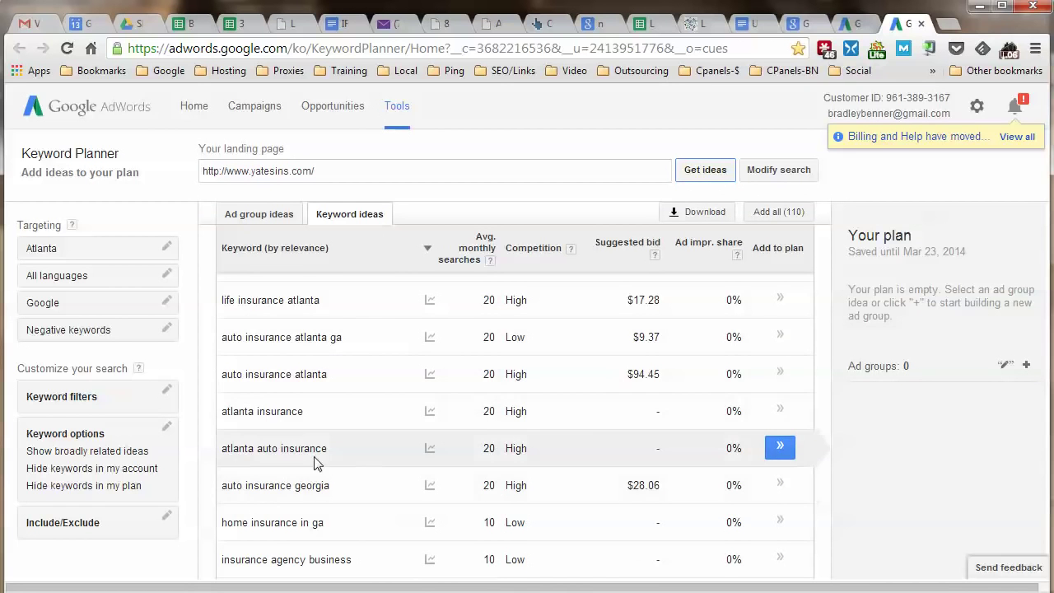
scroll(329, 445, down, 1)
scroll(329, 432, down, 1)
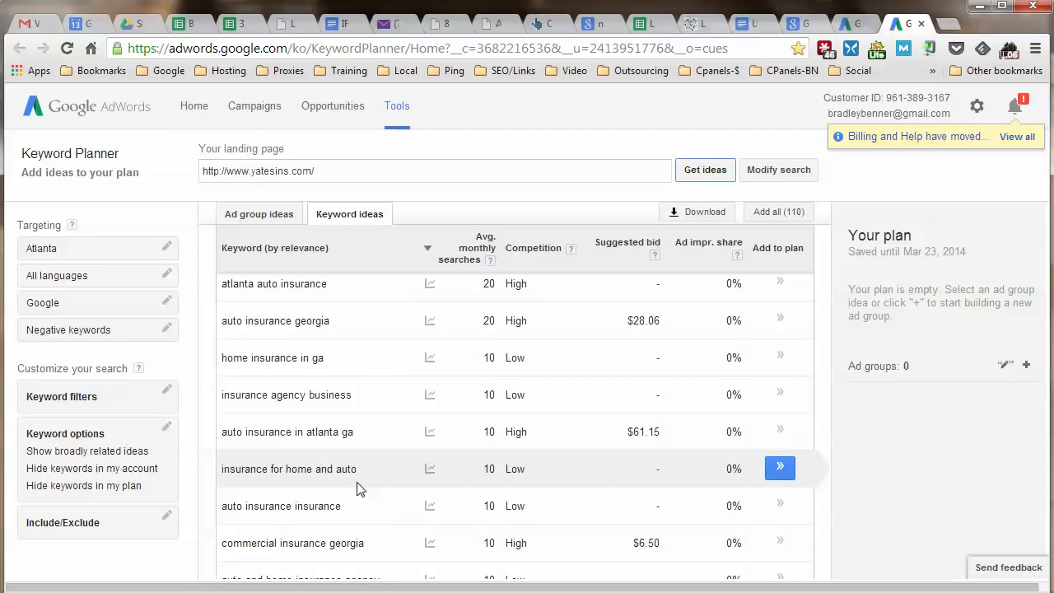
scroll(317, 422, down, 1)
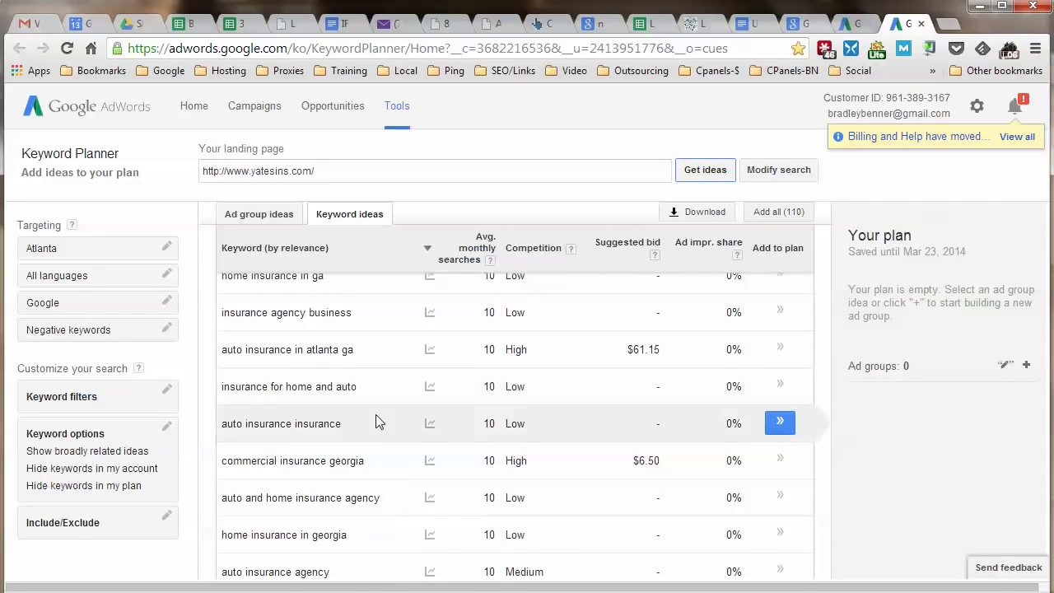
scroll(375, 416, down, 1)
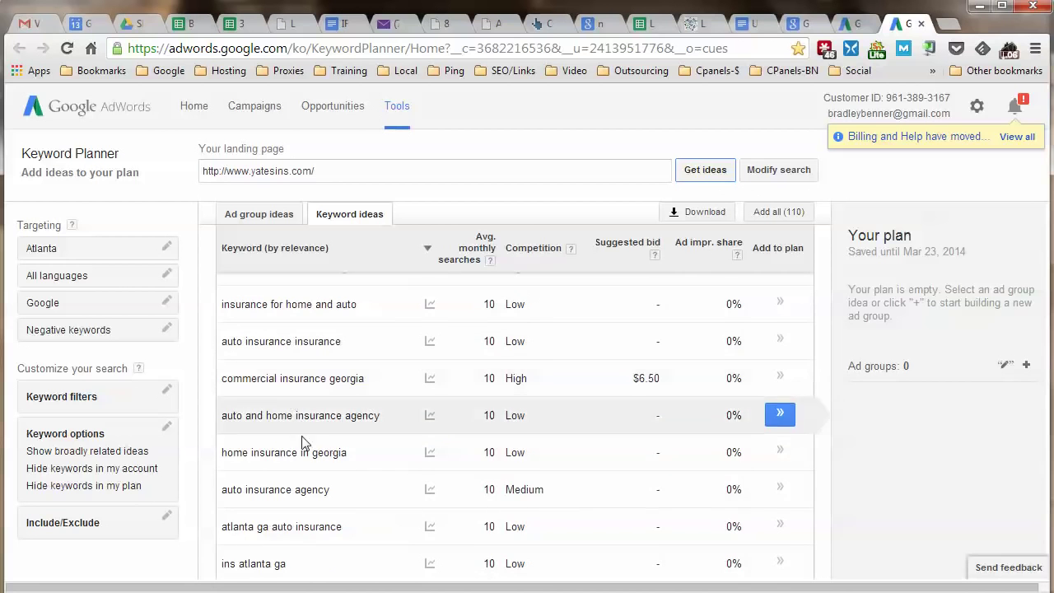
scroll(381, 526, down, 1)
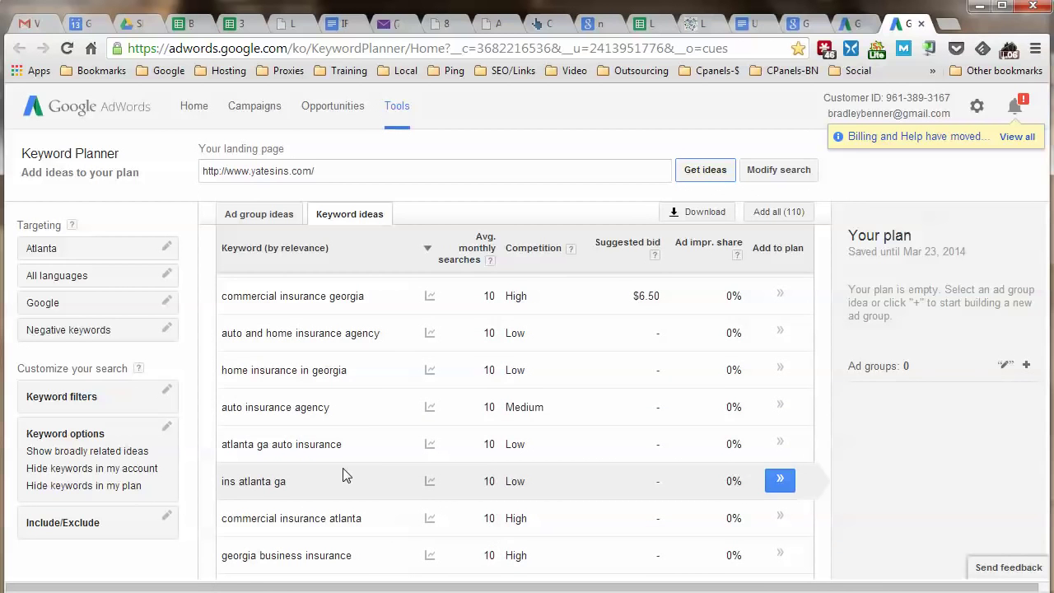
mouse_move(428, 333)
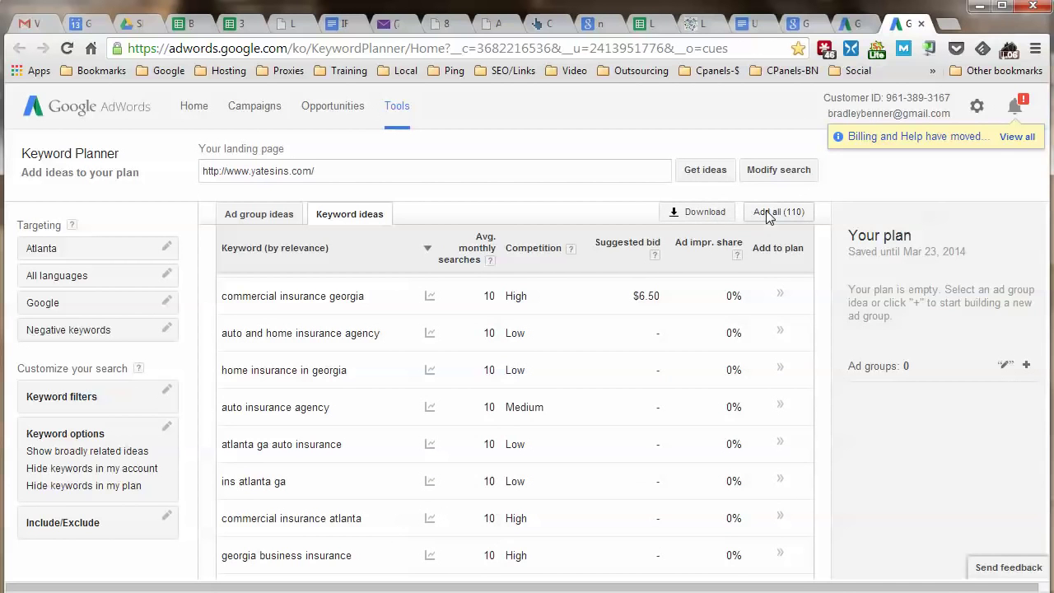
scroll(381, 454, down, 4)
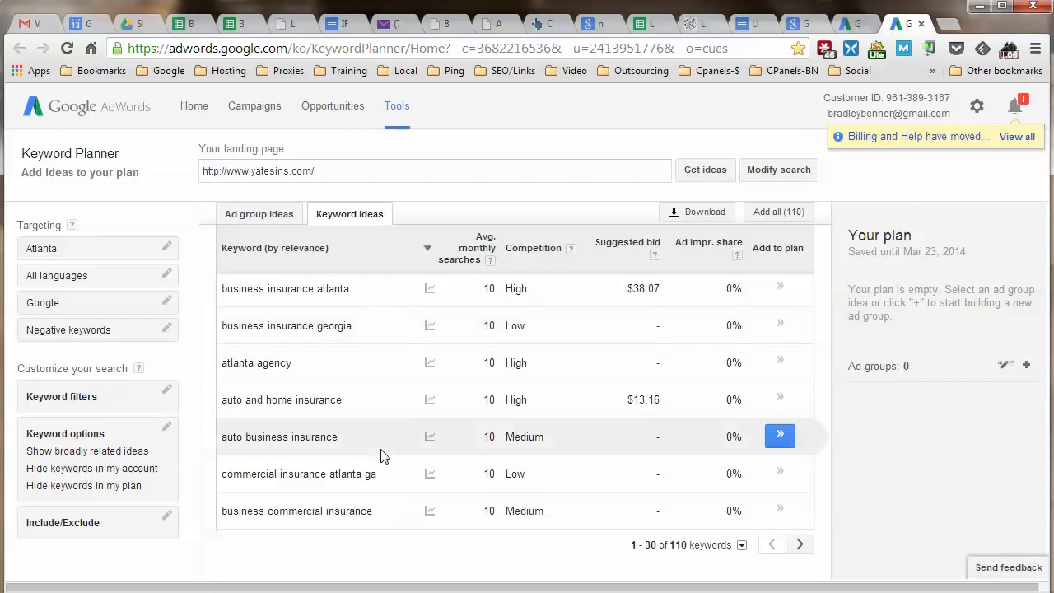
Set the keyword ideas list to 100 keywords per page and look through the additional keywords
click(740, 547)
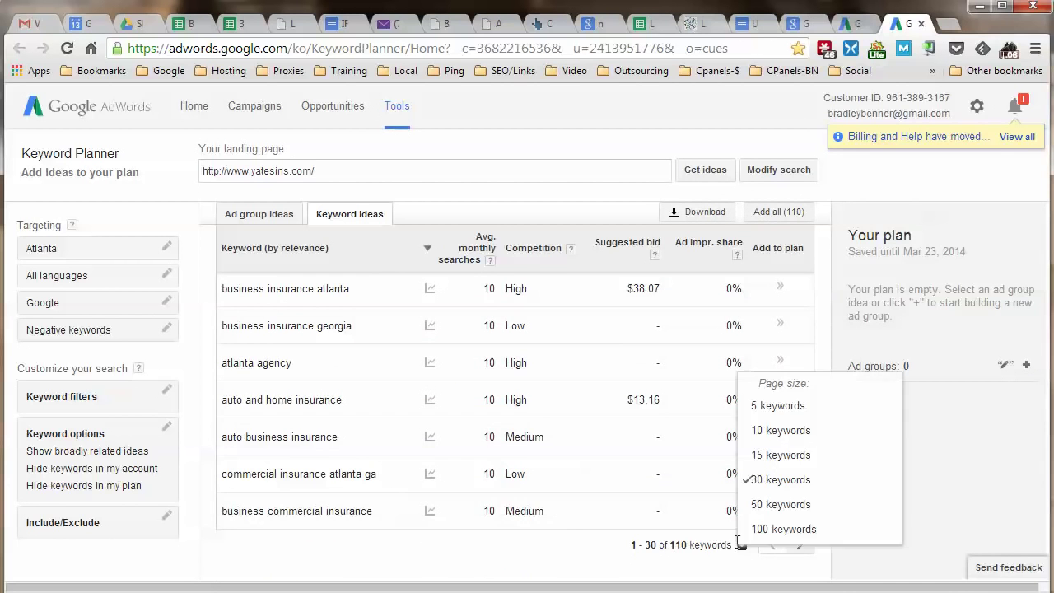
click(748, 528)
scroll(753, 461, down, 2)
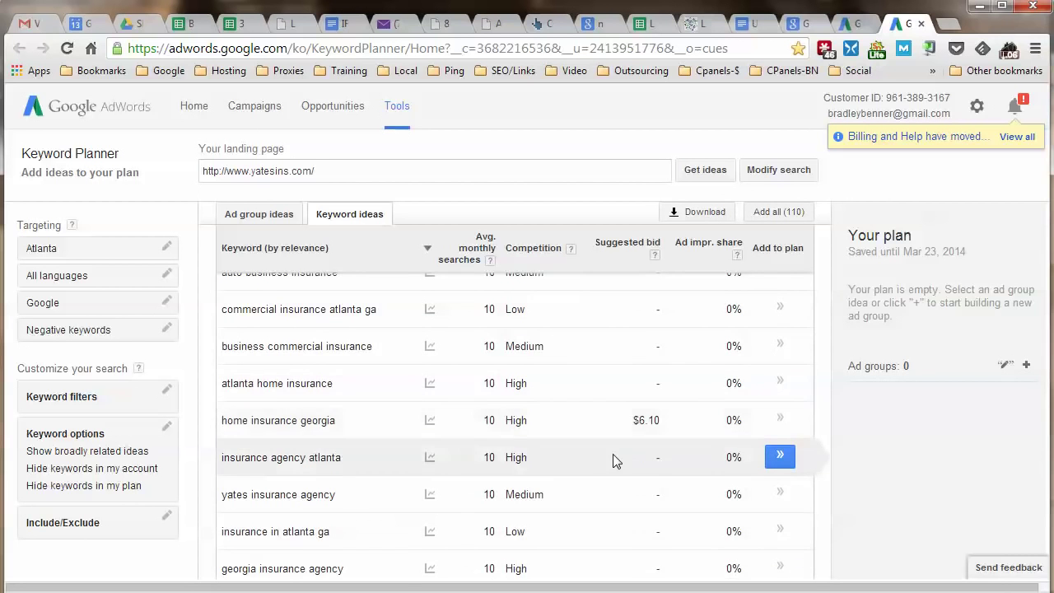
scroll(612, 458, down, 5)
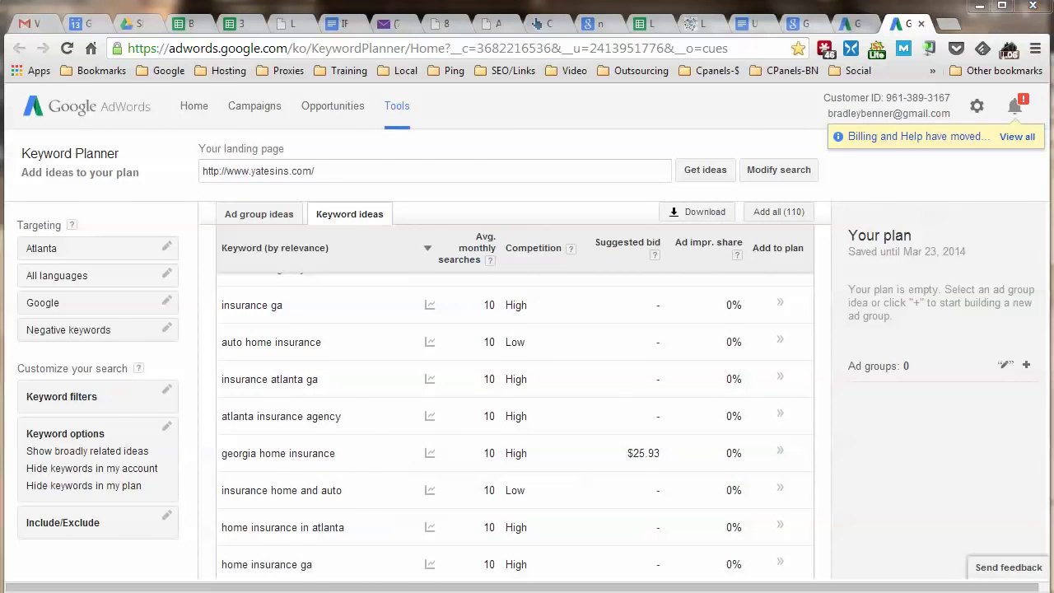
Switch to the Insurance KWs workbook in Excel and add a new sheet named "Landing Page KWs"
key(alt+Tab)
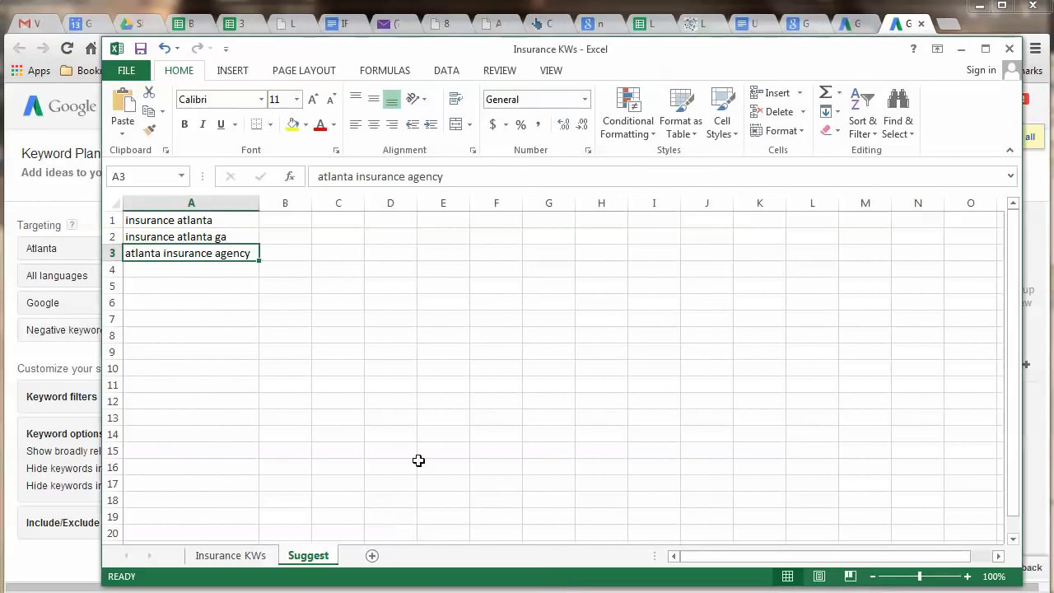
click(371, 555)
right_click(369, 556)
key(r)
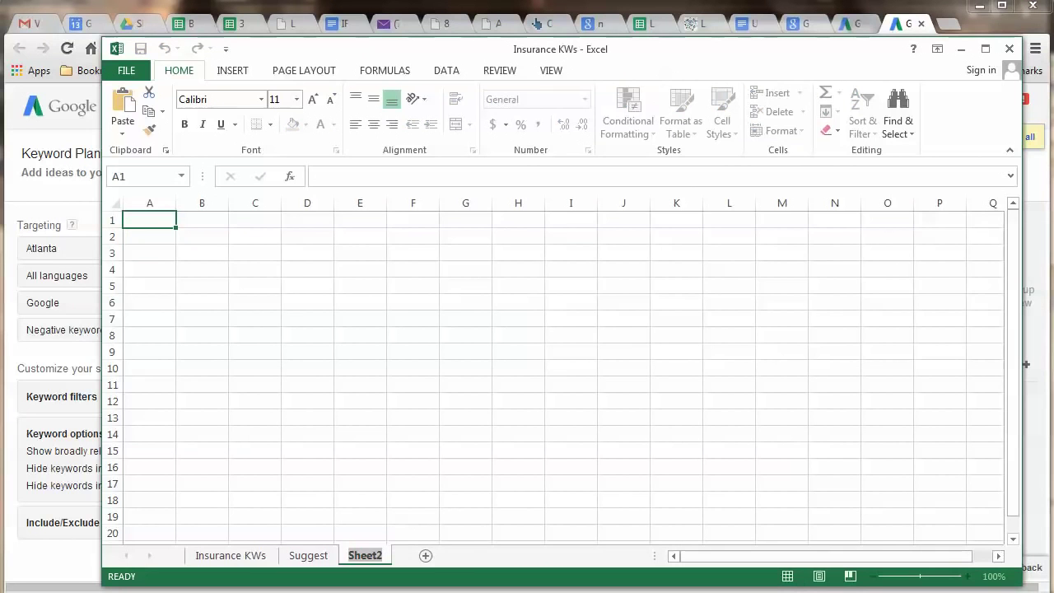
text(Landing)
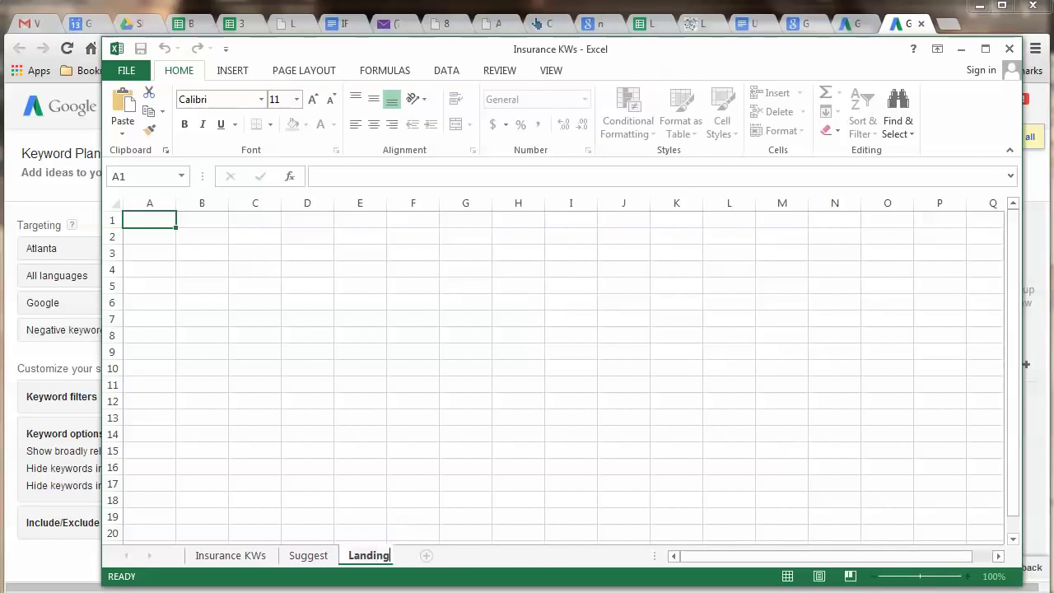
text( Page KWs)
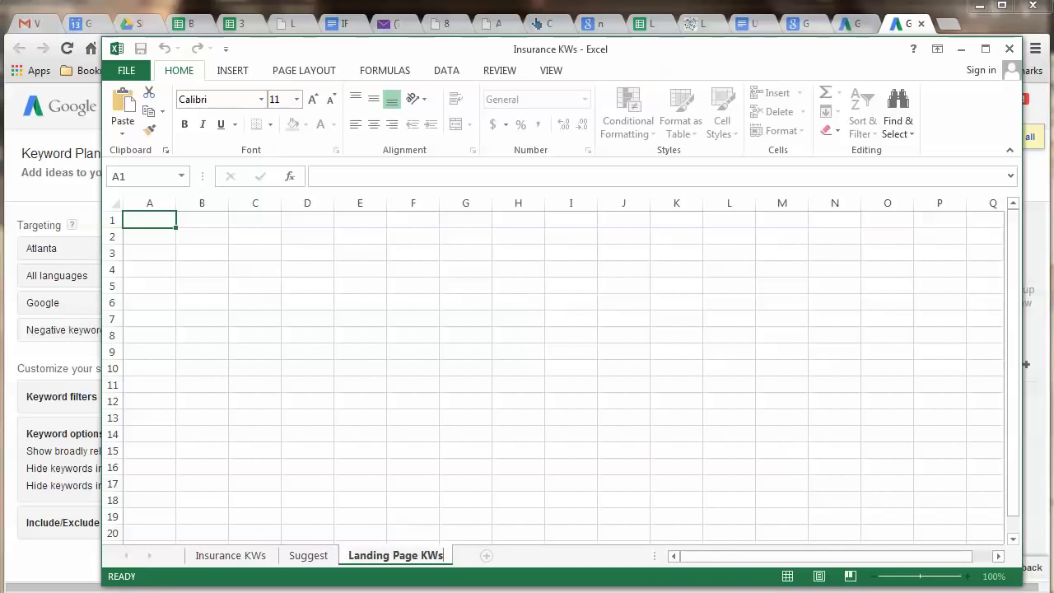
click(206, 385)
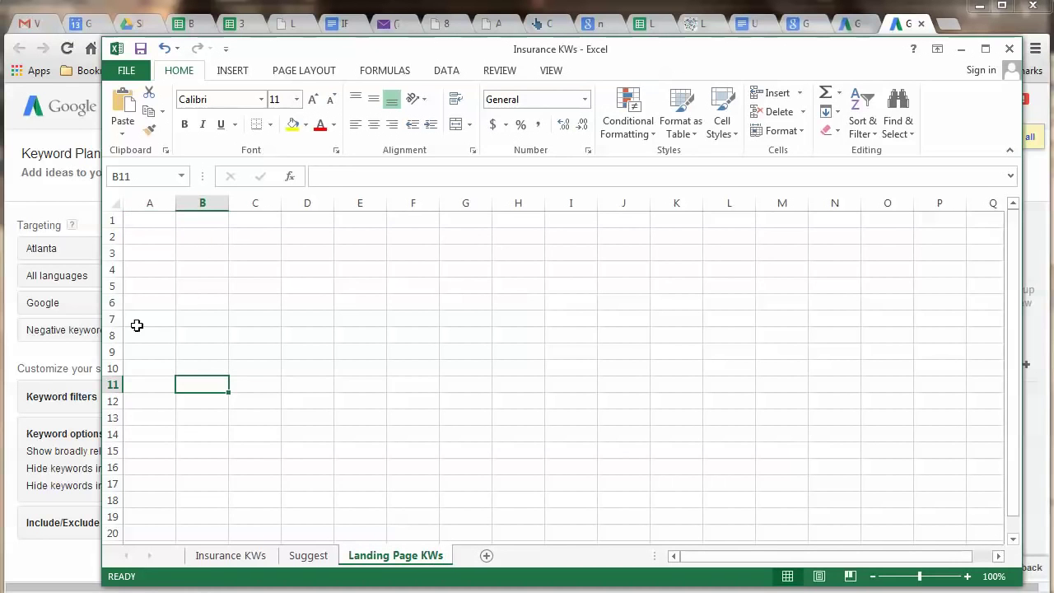
Review the keywords on the Insurance KWs sheet and those on the Suggest sheet
click(219, 557)
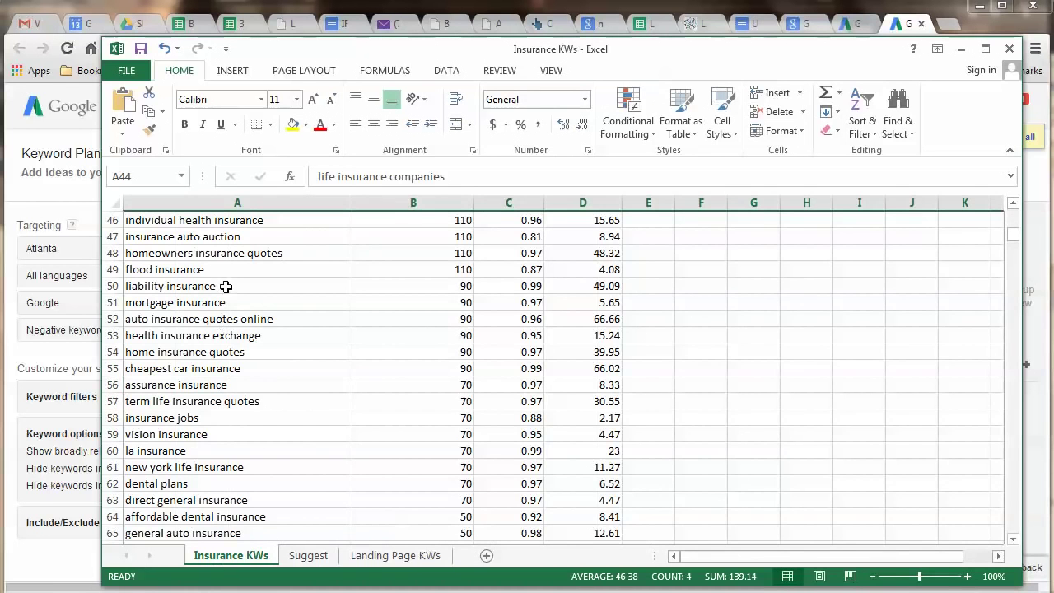
click(308, 555)
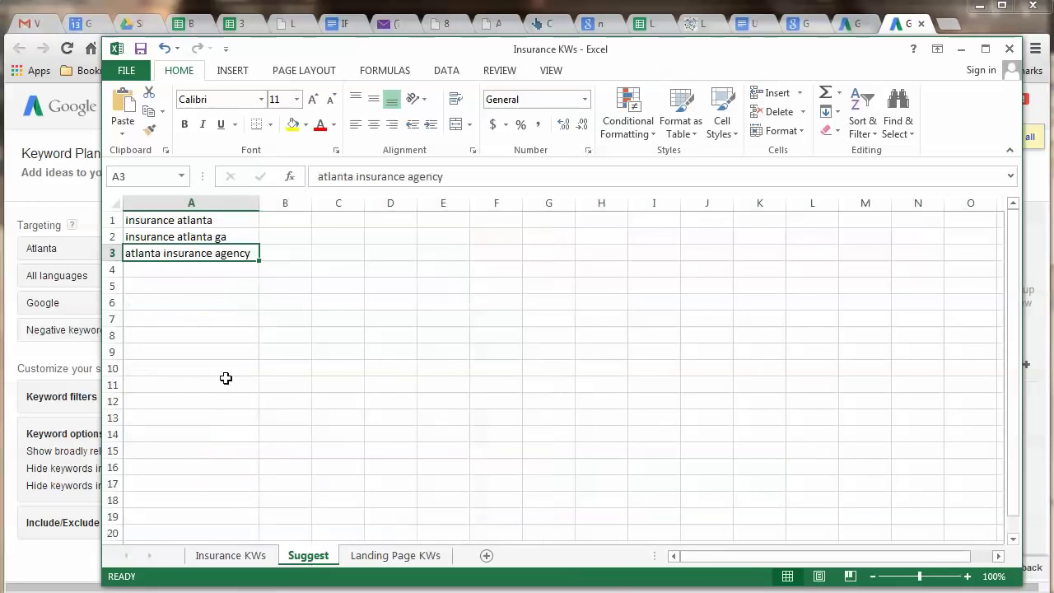